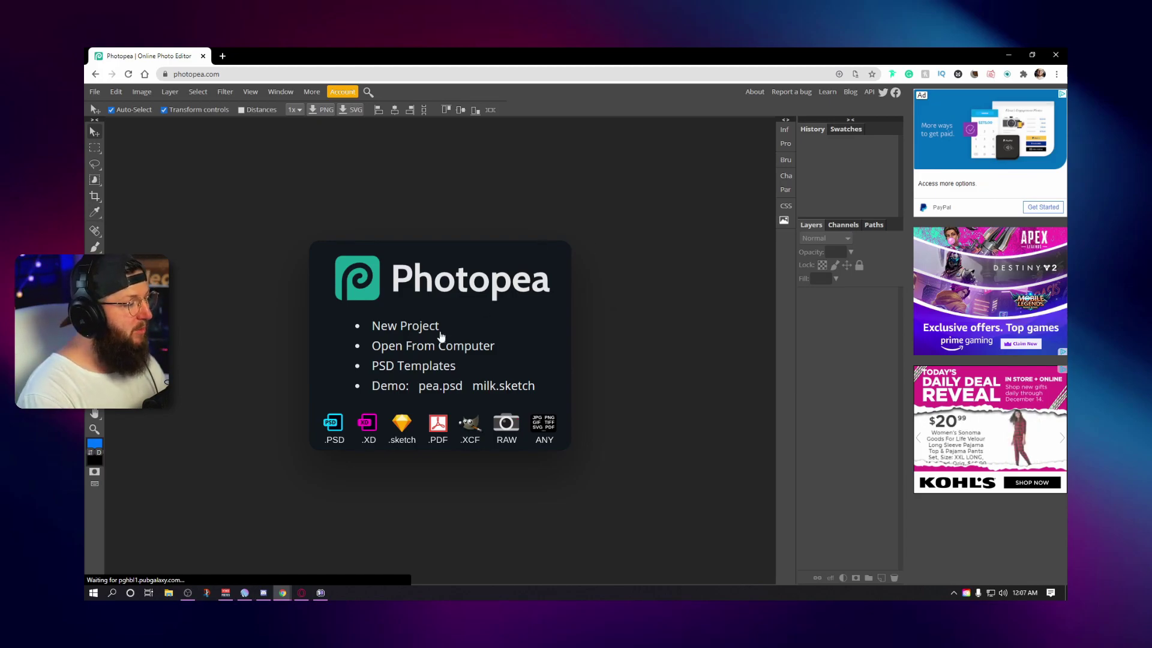
Step: Start a new project named AlchemyGuide, 1920 x 1080 px, with a white background
left_click(415, 332)
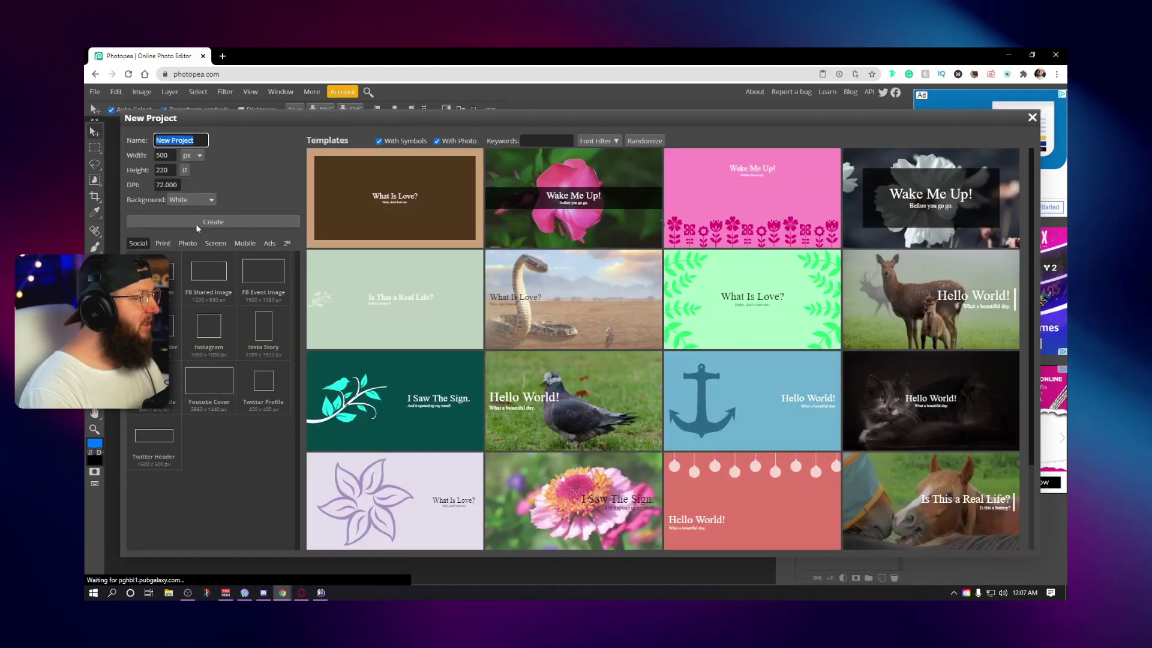
type("AlchemyGuide")
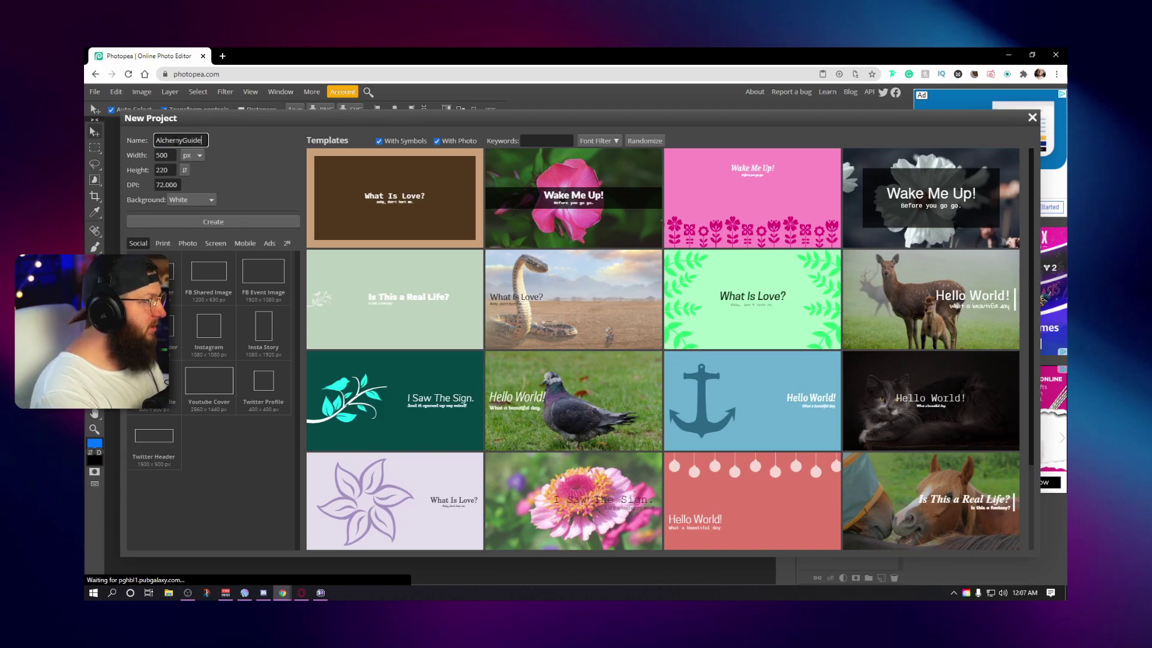
key("Tab")
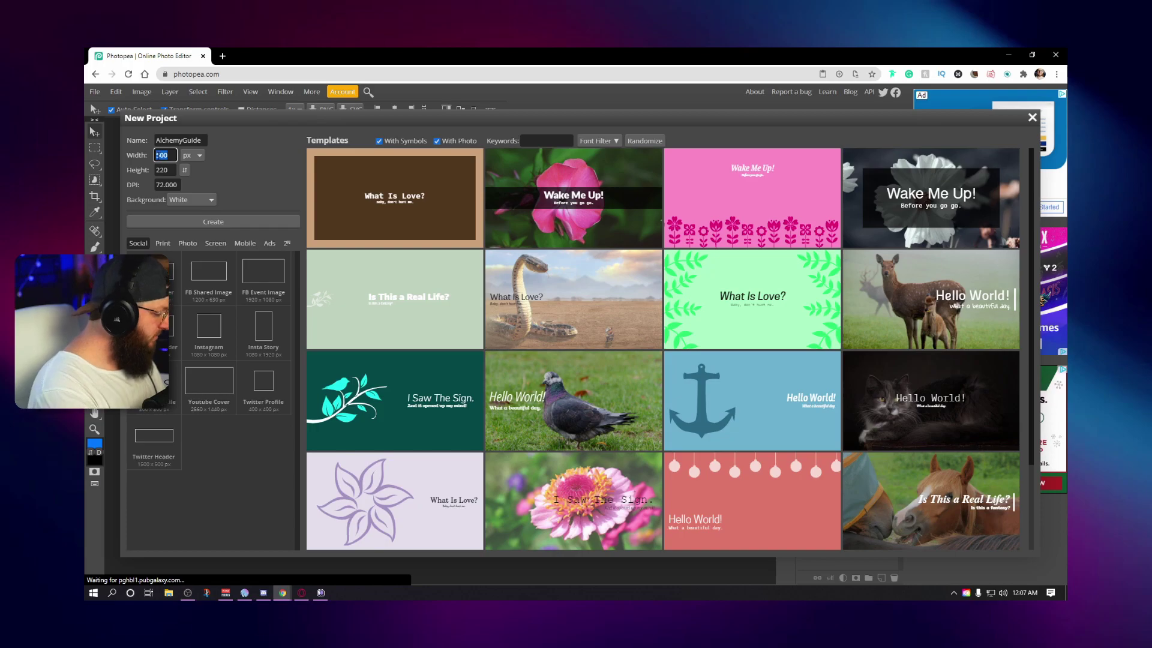
key("Tab")
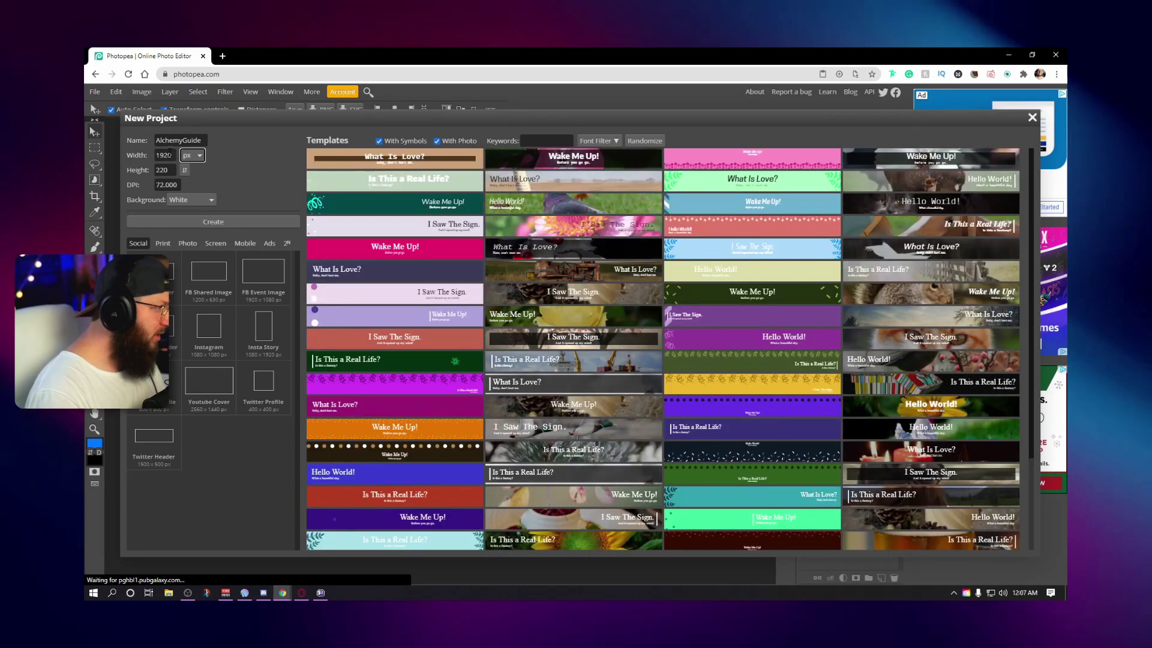
key("Tab")
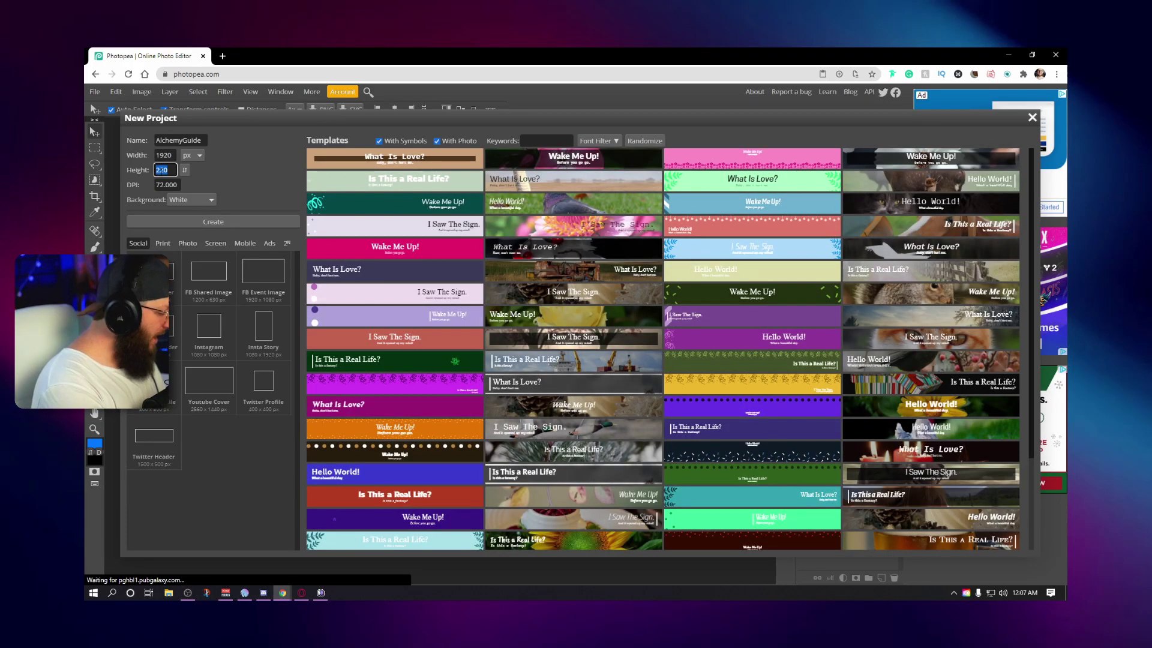
type("1080")
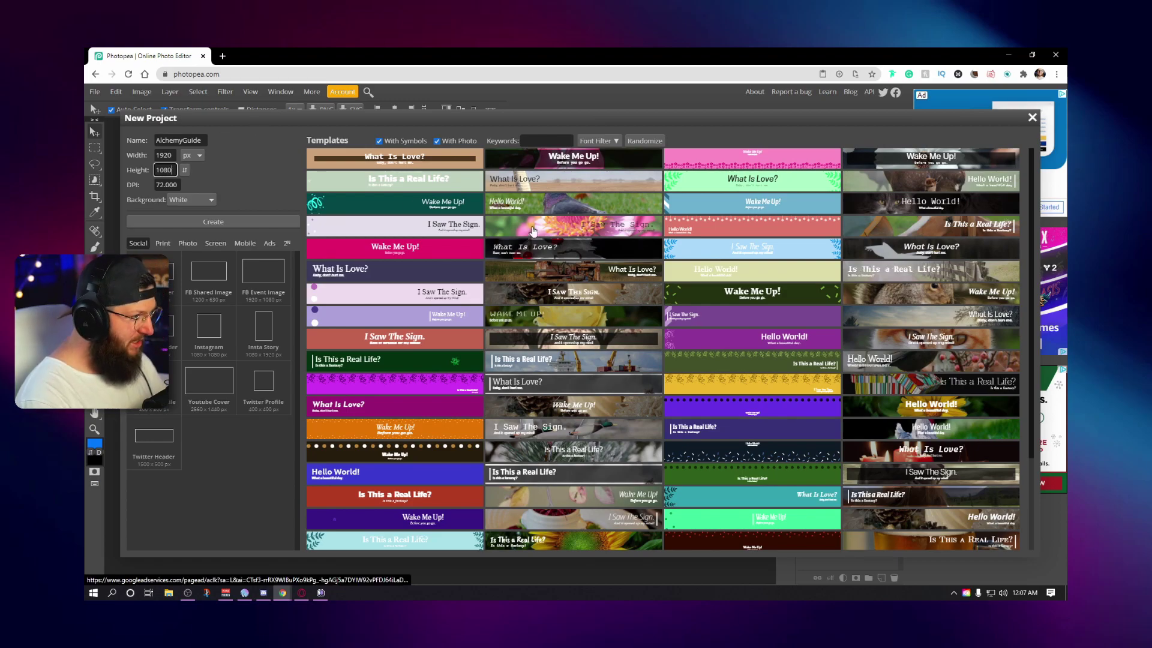
left_click(237, 186)
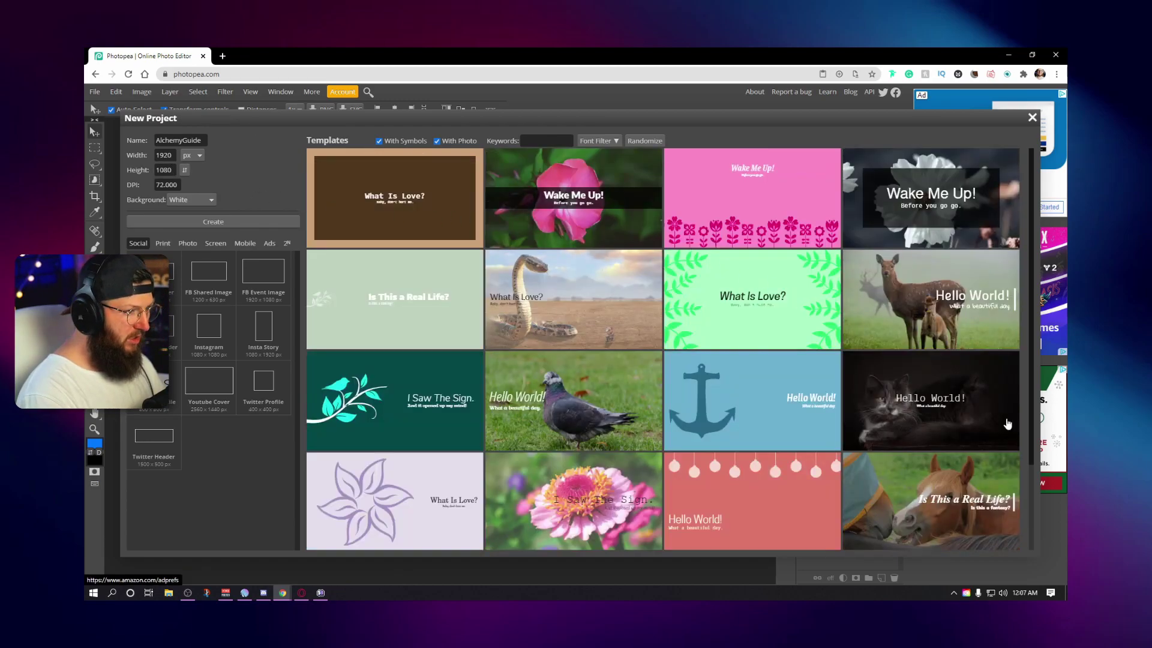
scroll(856, 418, "down", 6)
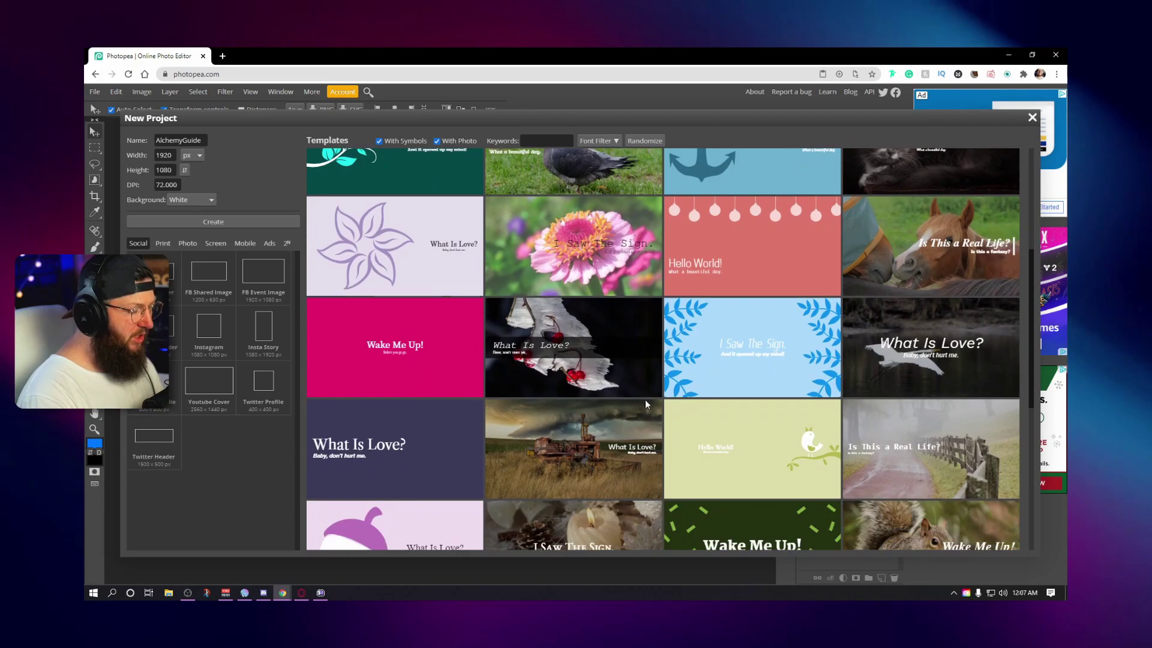
scroll(697, 412, "down", 3)
scroll(691, 403, "down", 1)
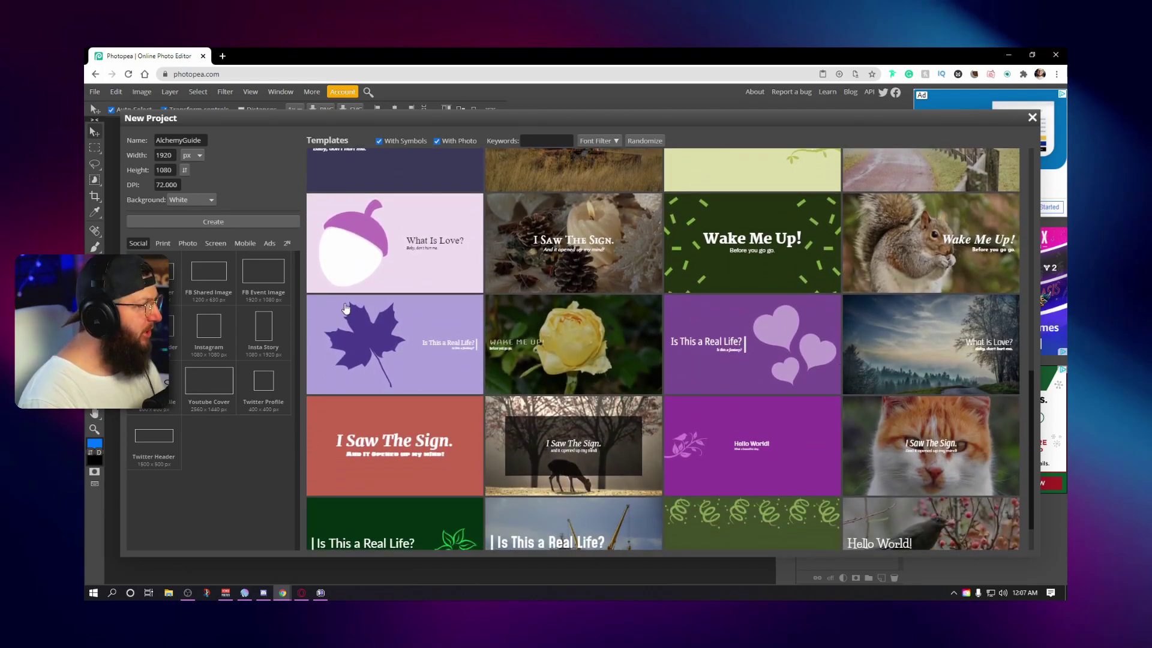
left_click(285, 220)
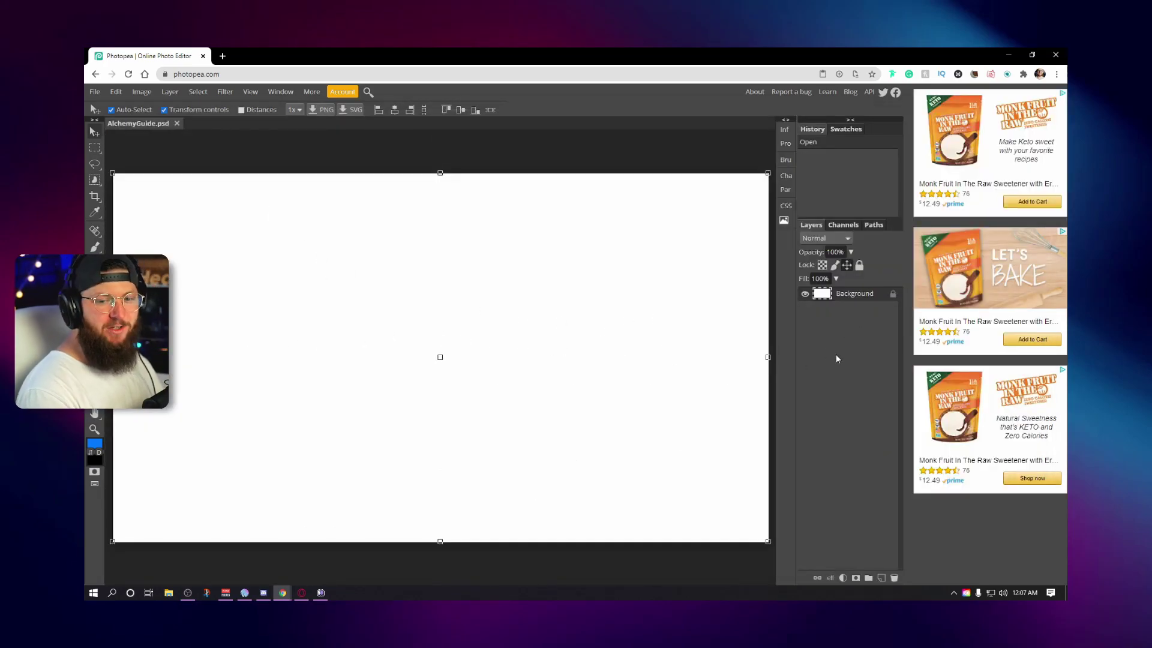
Step: Search Google Images for 'wow shadowlands background' in a new browser tab
left_click(223, 56)
type("wow")
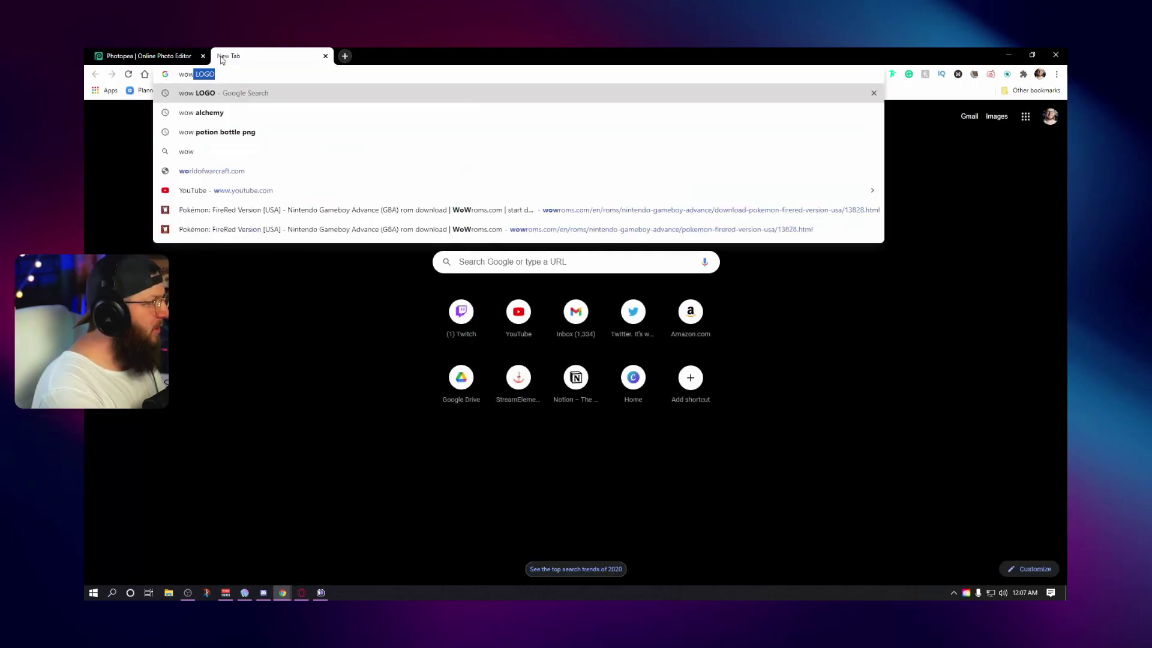
type(" shadowlands backg")
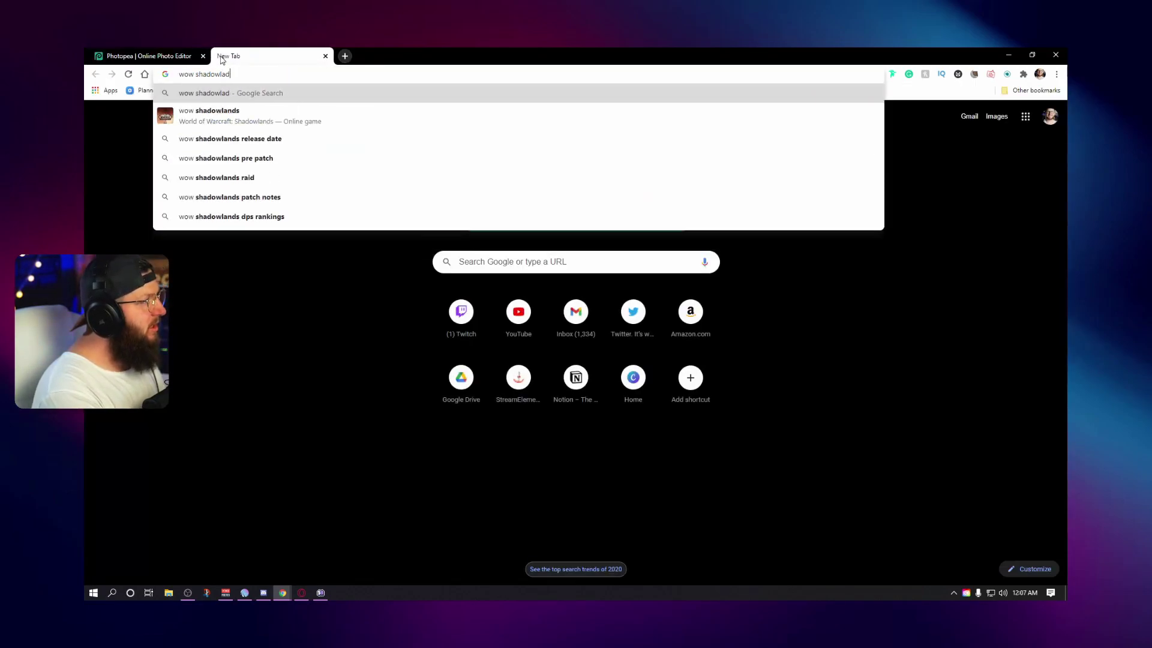
type("round")
key("Return")
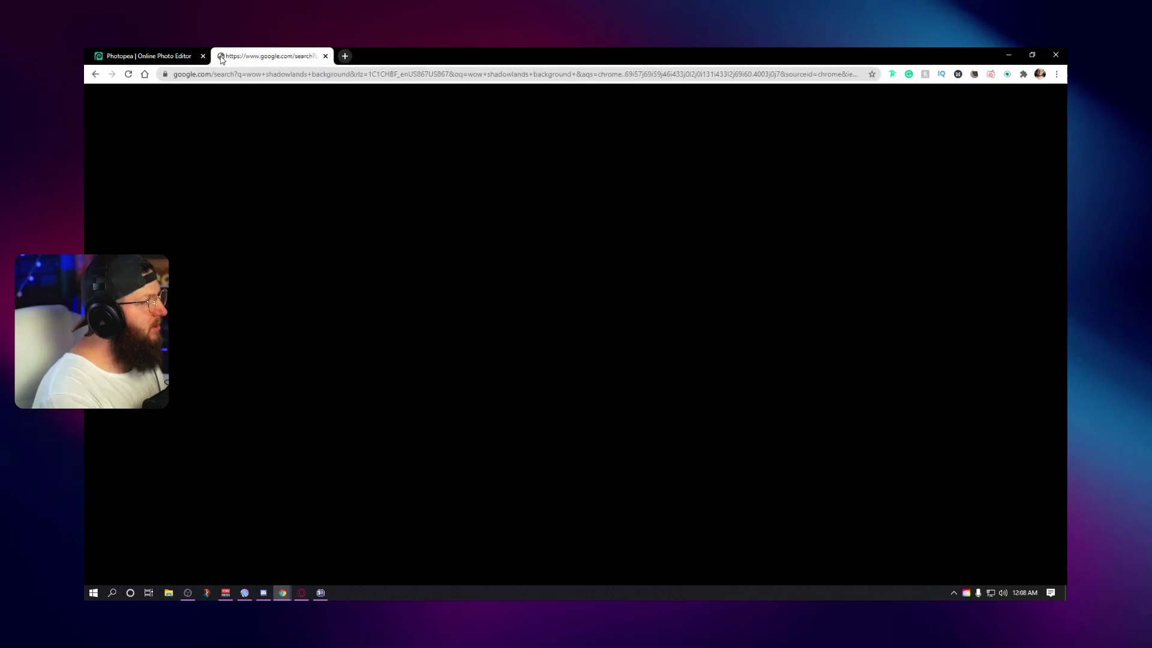
left_click(228, 136)
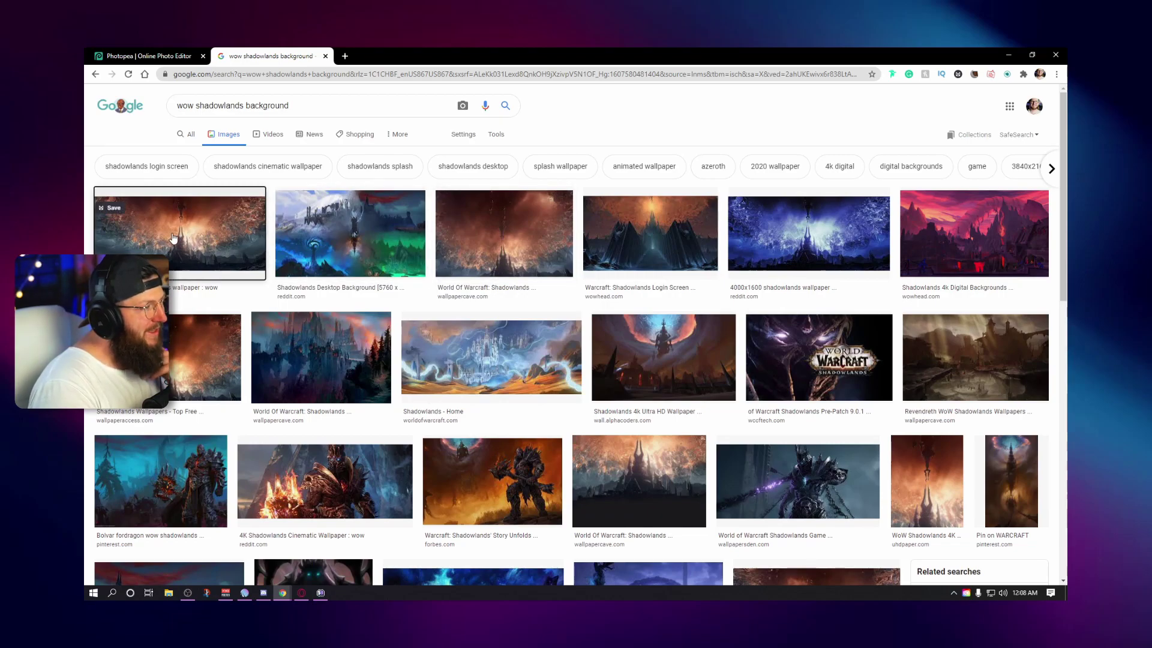
Step: Copy the first Shadowlands wallpaper result and return to the Photopea tab
left_click(190, 251)
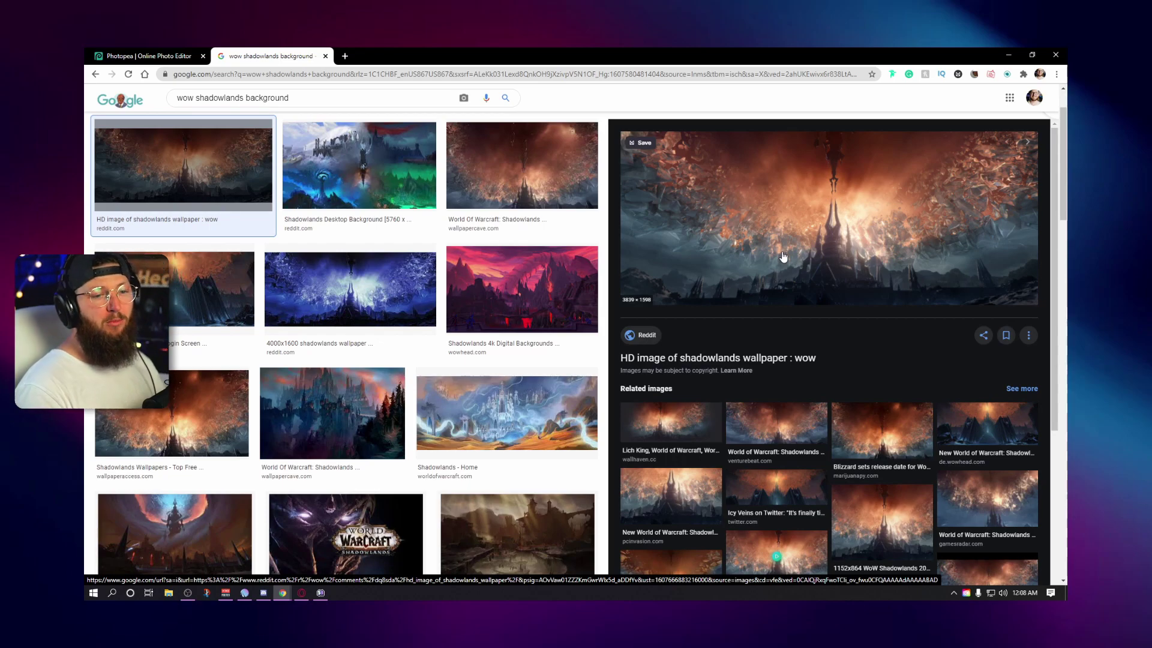
right_click(831, 240)
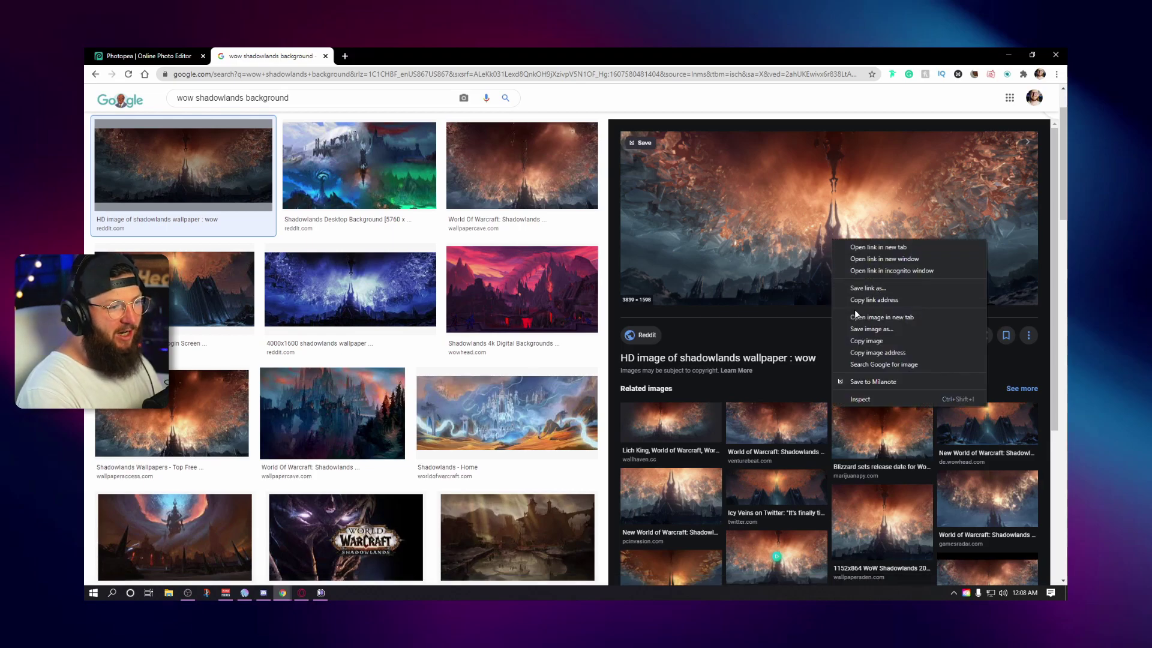
left_click(879, 342)
left_click(171, 56)
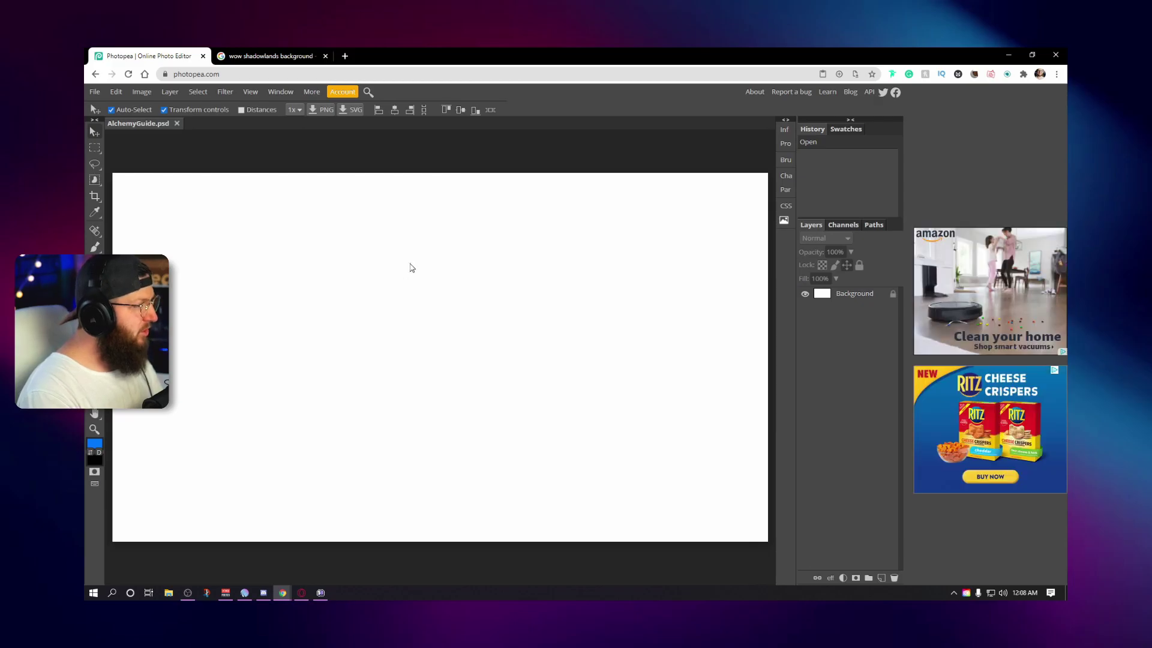
Step: Paste the Shadowlands wallpaper as a new layer and zoom out to see it whole
key("ctrl+v")
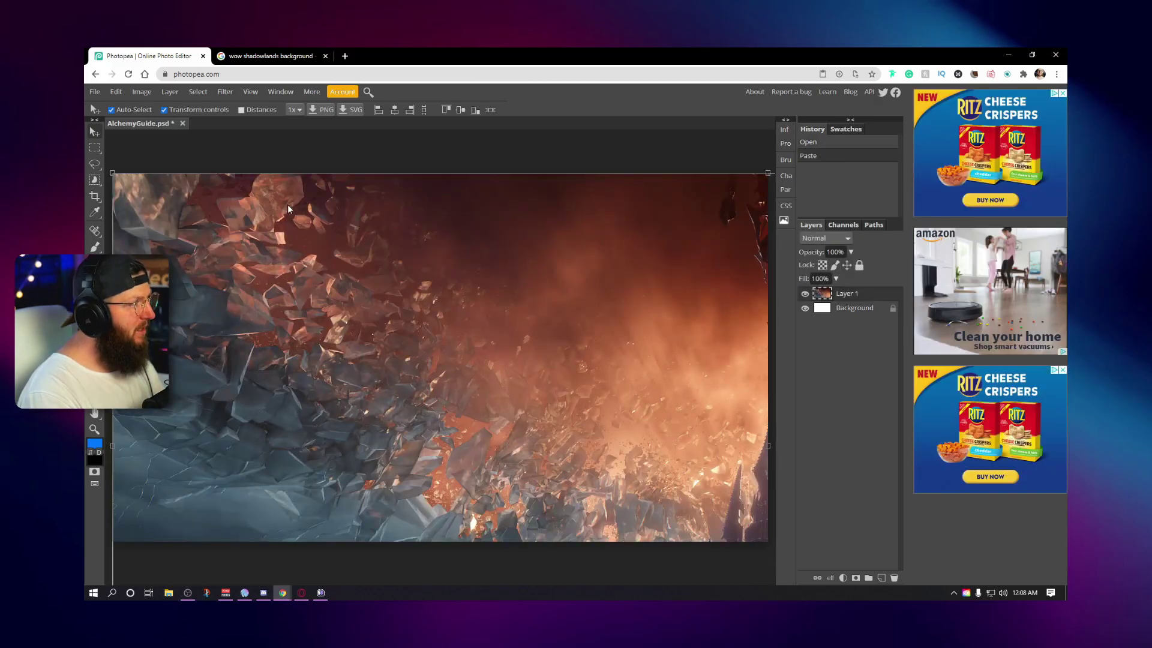
key("ctrl+minus")
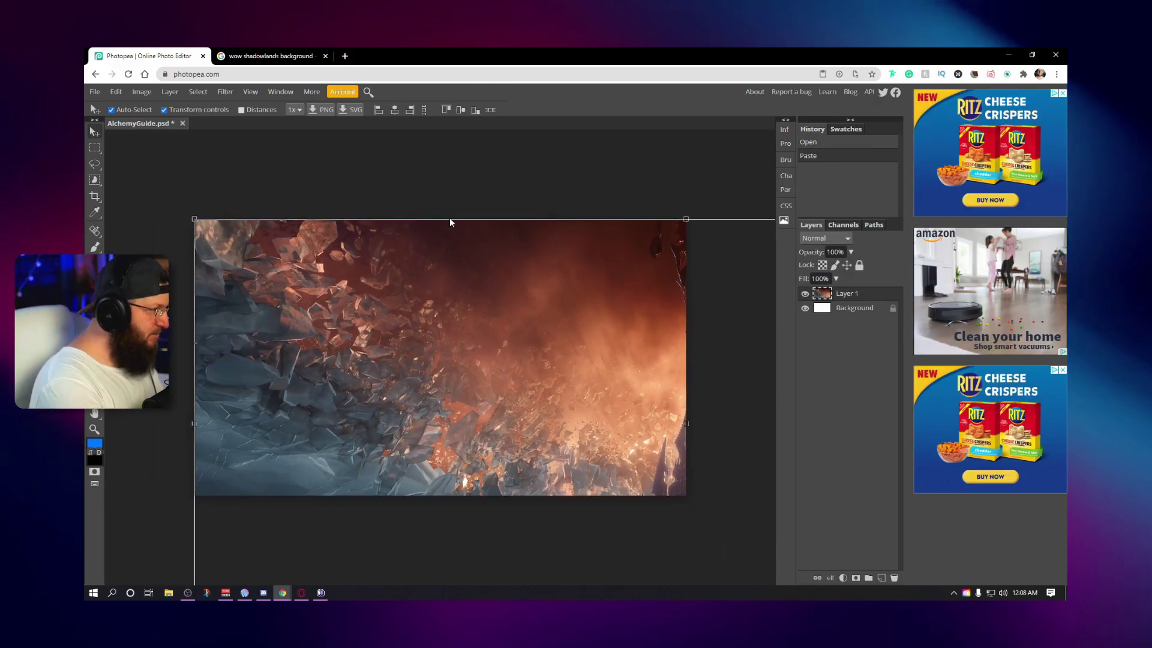
key("ctrl+minus")
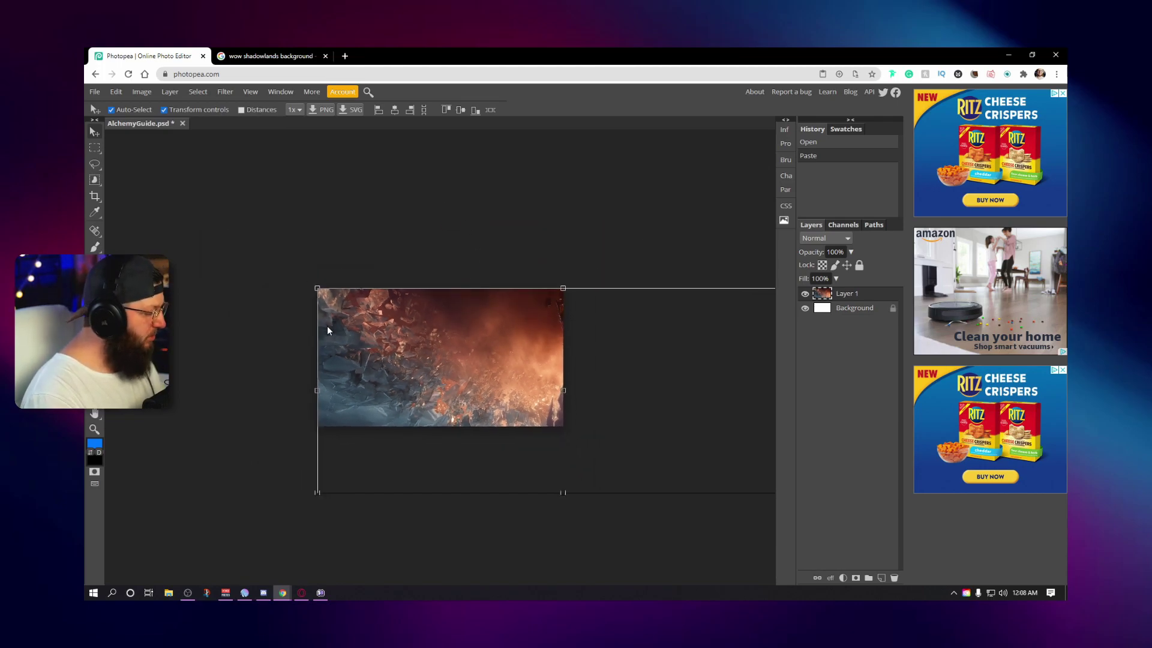
key("z")
key("ctrl+plus")
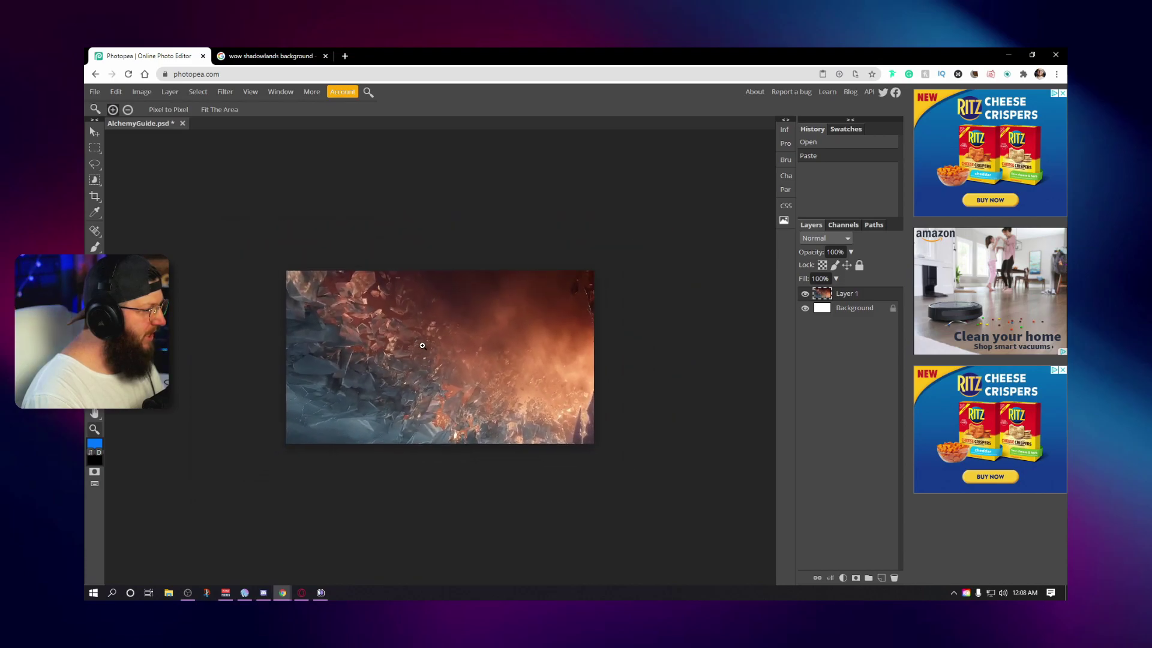
key("v")
Step: Scale the wallpaper to 68.53% and position it to cover the whole canvas
left_click_drag(277, 267, 341, 312)
left_click_drag(627, 412, 727, 463)
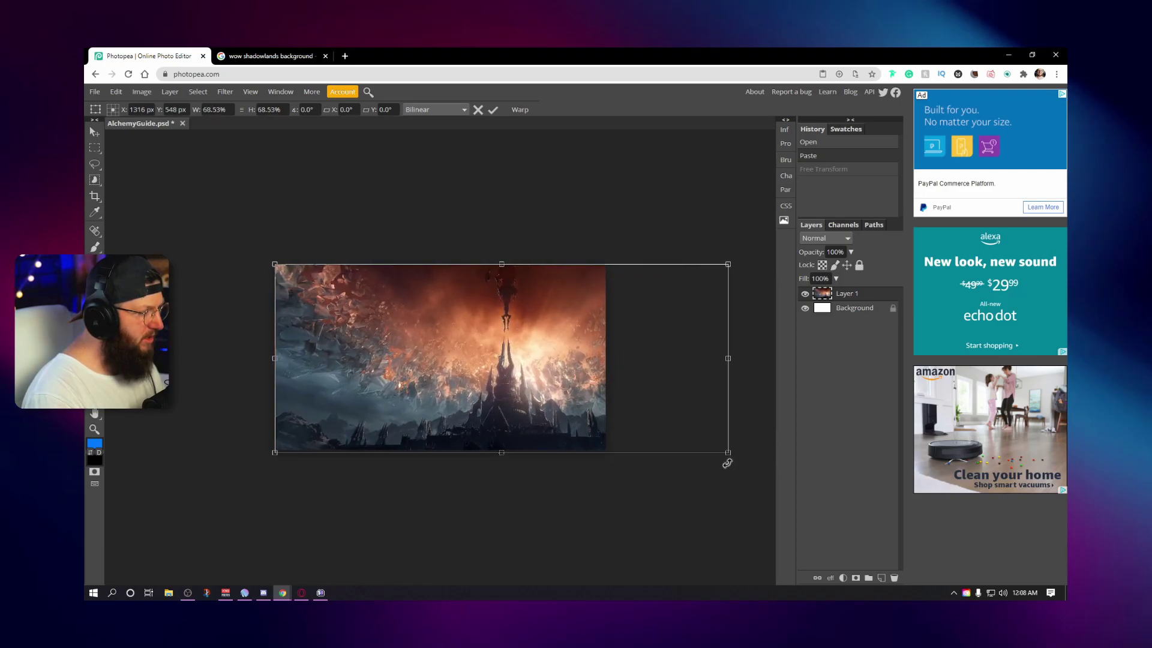
left_click_drag(553, 396, 483, 377)
left_click(494, 112)
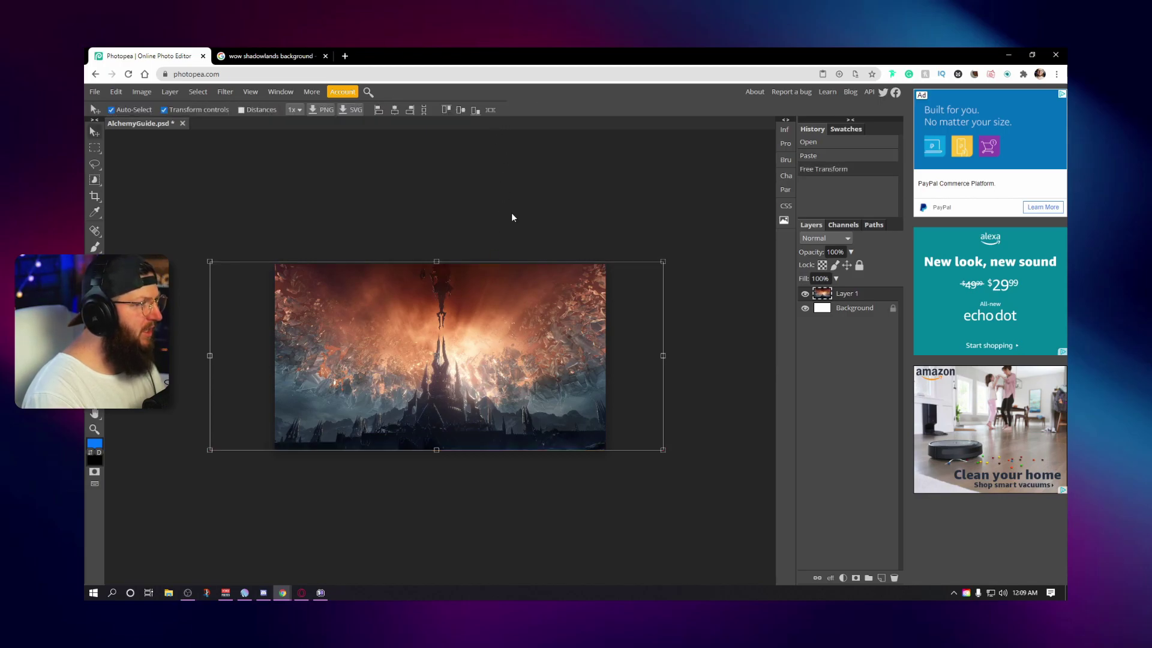
key("z")
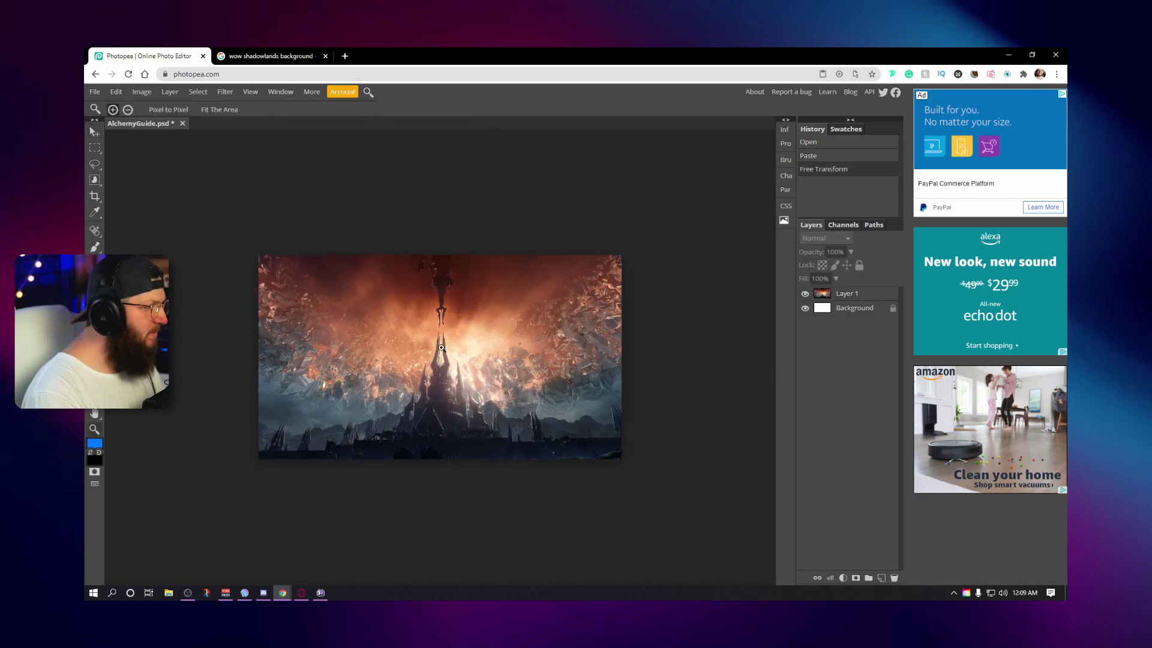
left_click(452, 350)
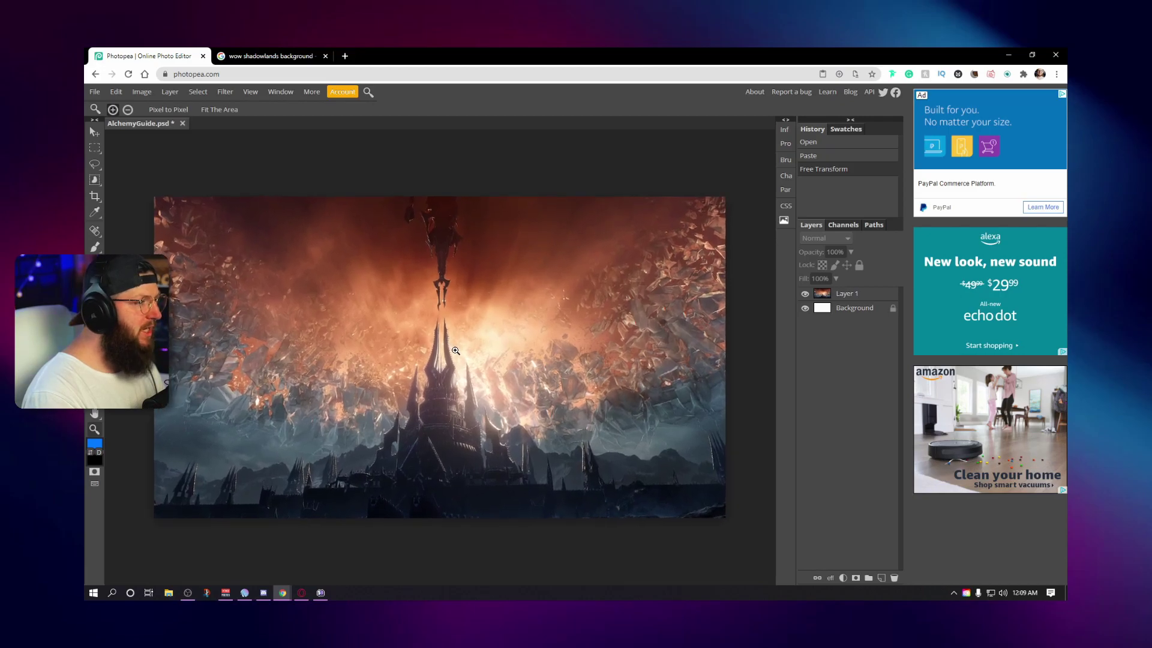
key("v")
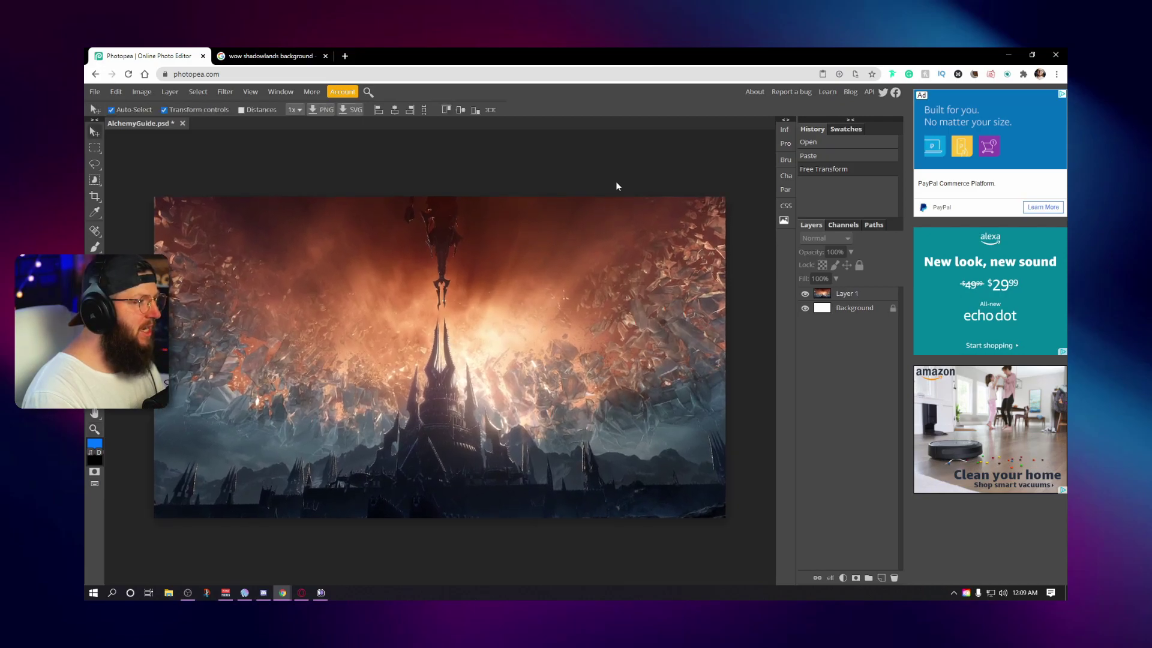
left_click(298, 58)
Step: Search Google Images for 'wow character png' and scroll through the results
left_click_drag(195, 98, 308, 105)
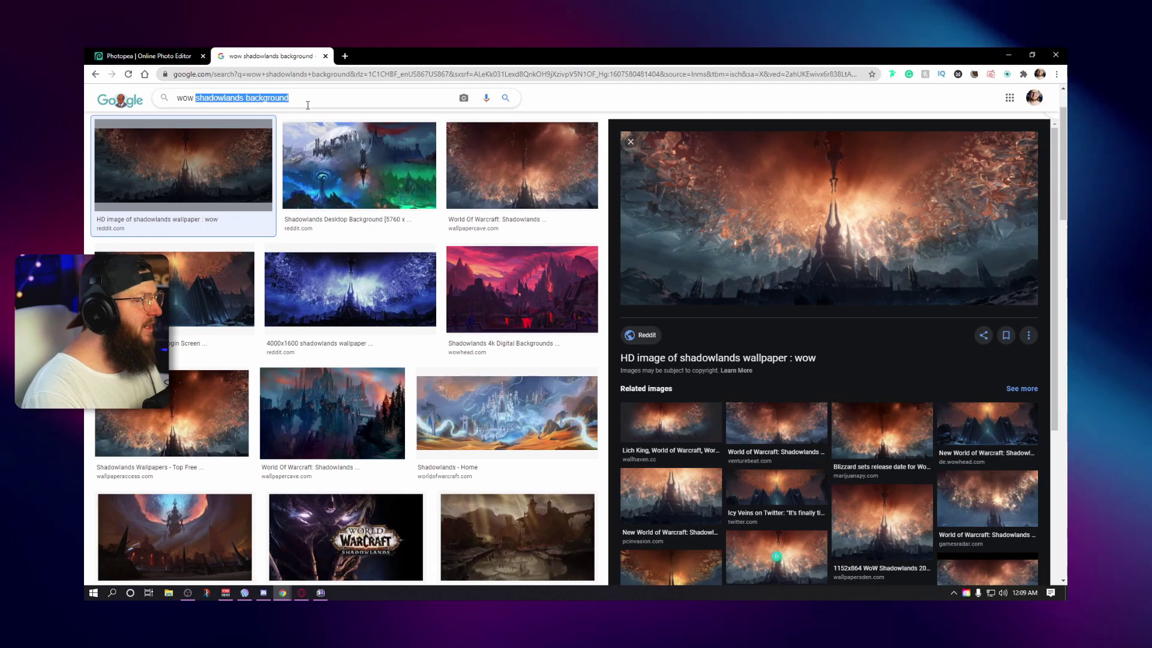
type("char")
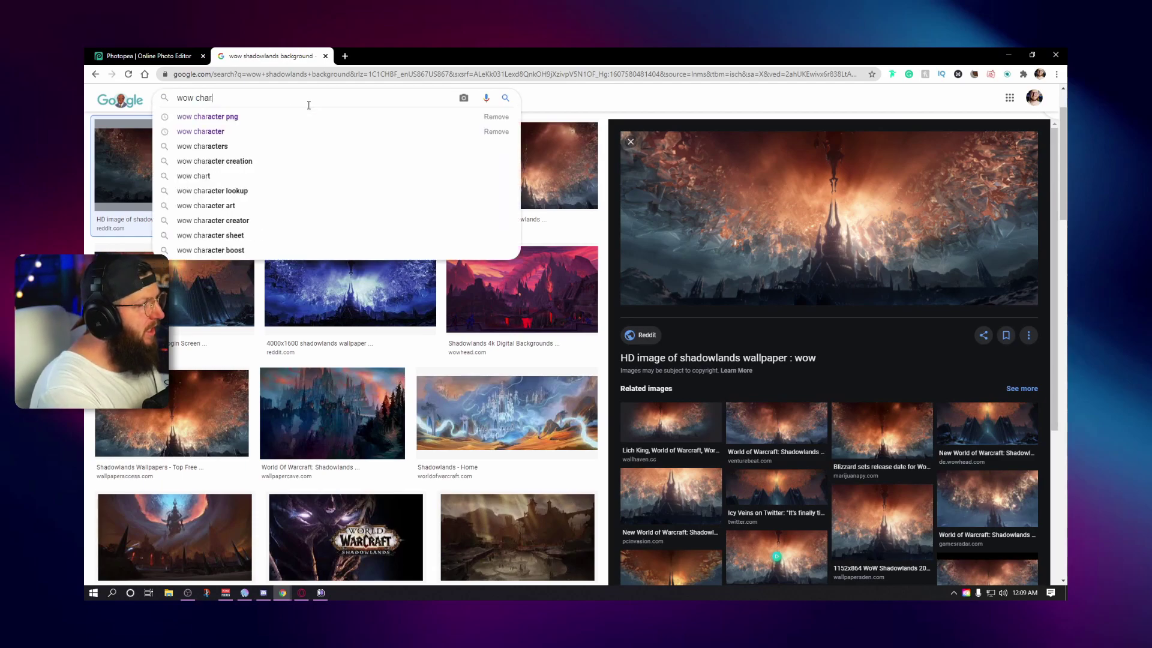
type("acter png")
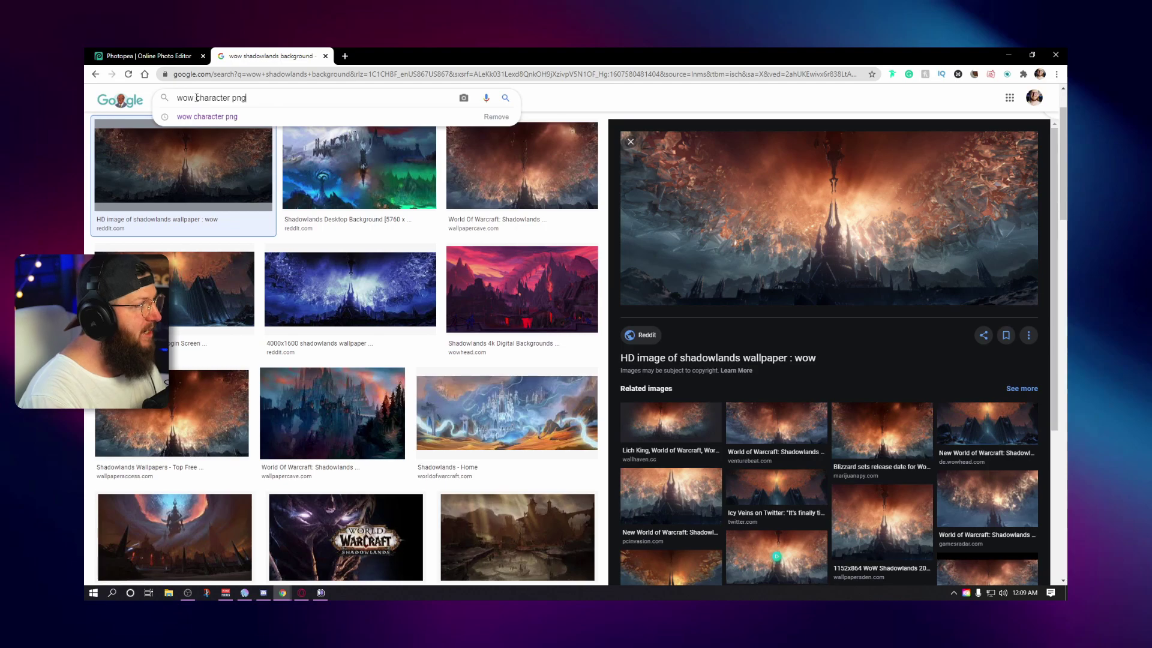
key("Return")
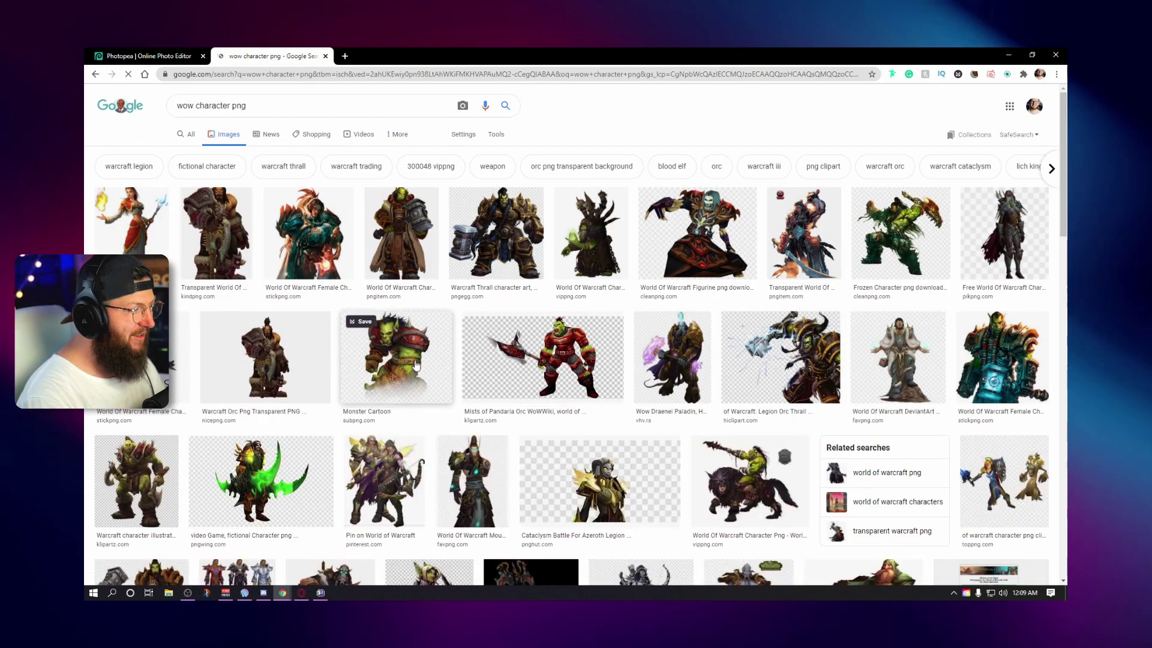
scroll(540, 394, "down", 3)
scroll(540, 394, "down", 6)
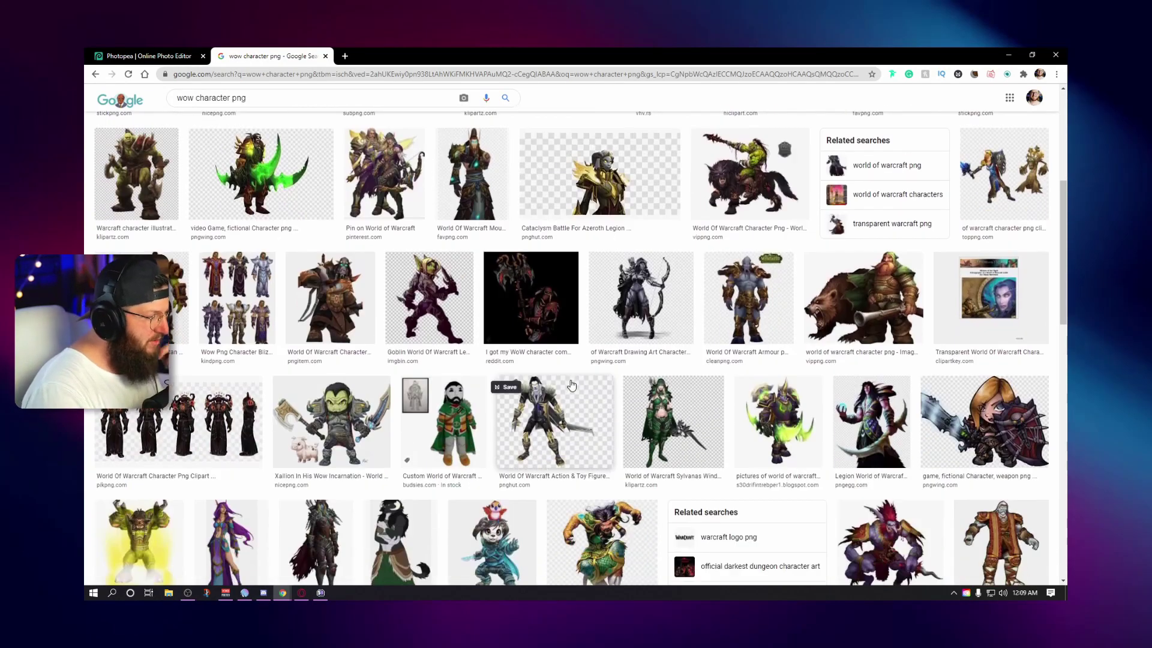
scroll(559, 407, "down", 2)
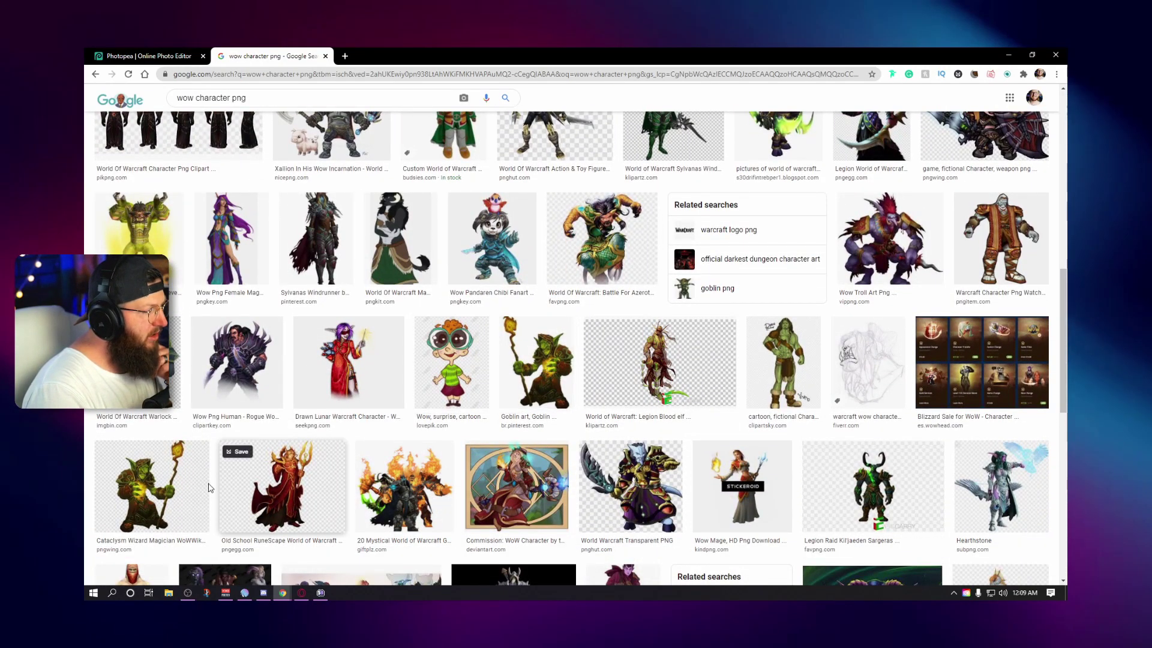
Step: Copy the goblin wizard image and return to the Photopea tab
left_click(129, 474)
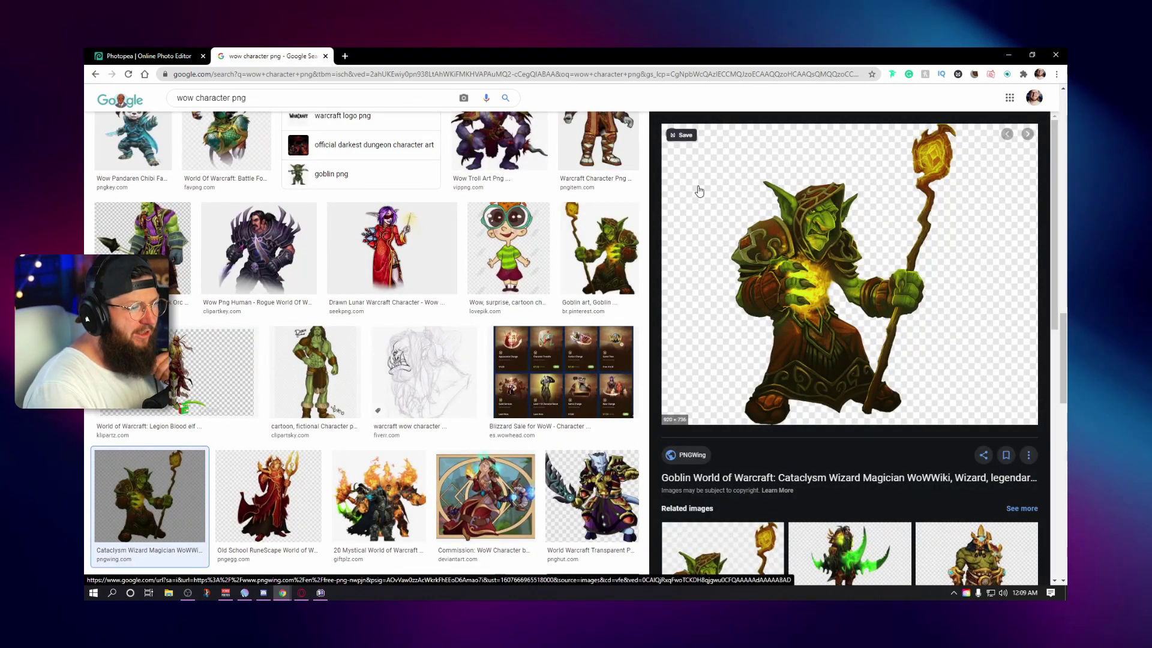
right_click(798, 294)
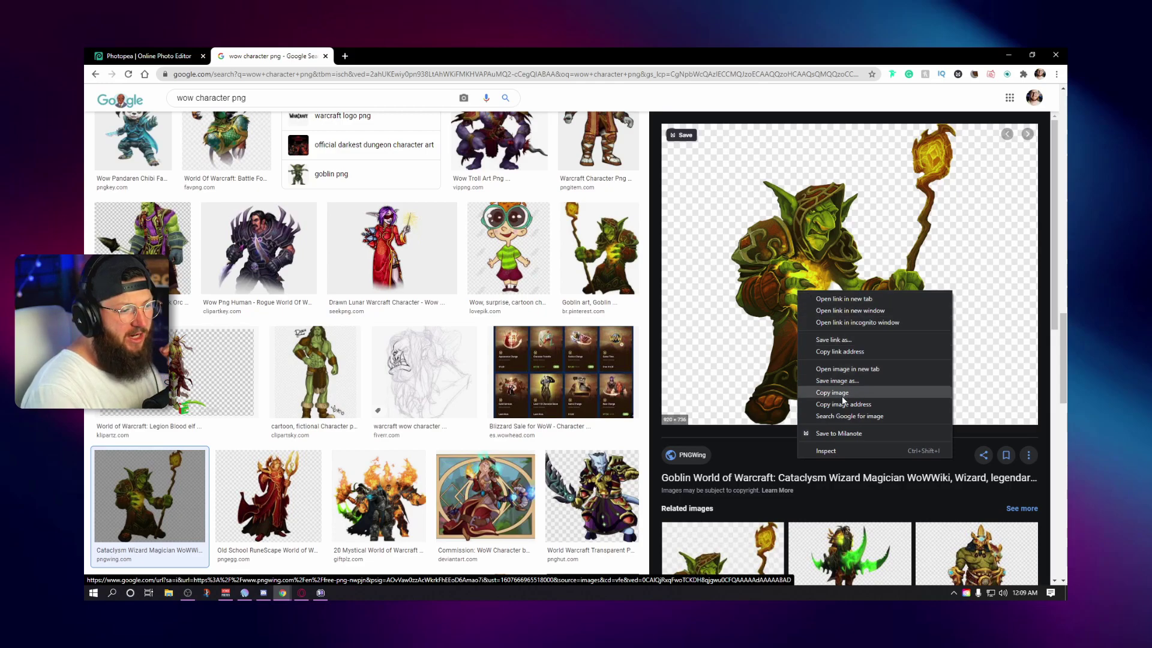
left_click(821, 393)
left_click(150, 56)
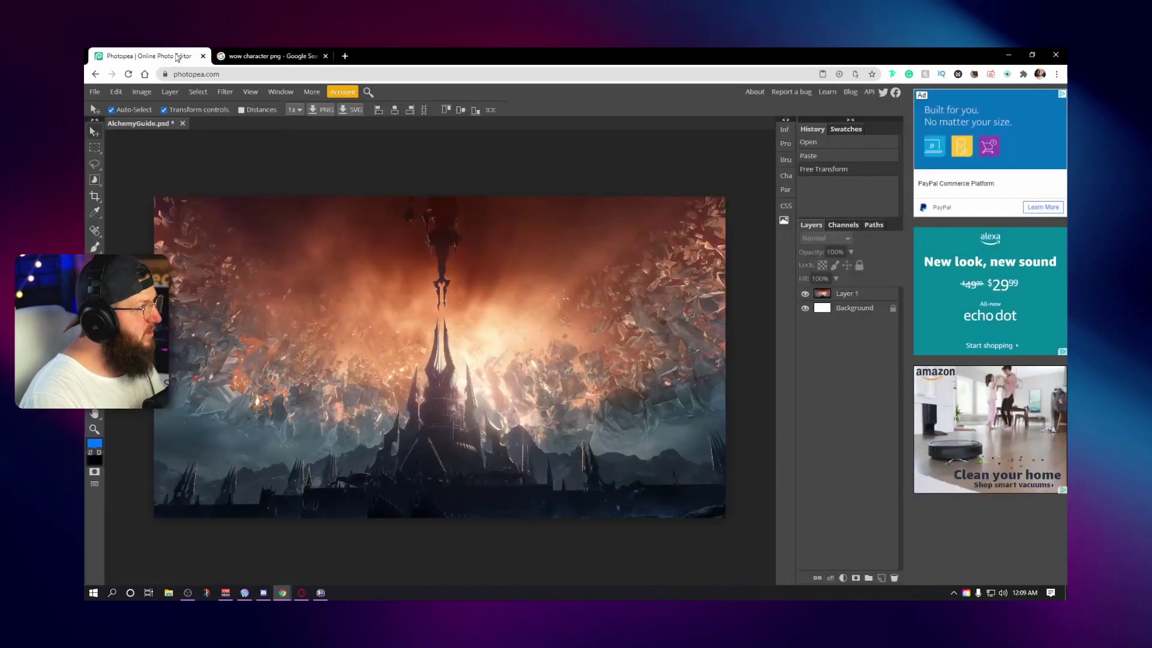
Step: Paste the goblin wizard as a new layer, move it right and enlarge it
left_click(372, 308)
key("ctrl+v")
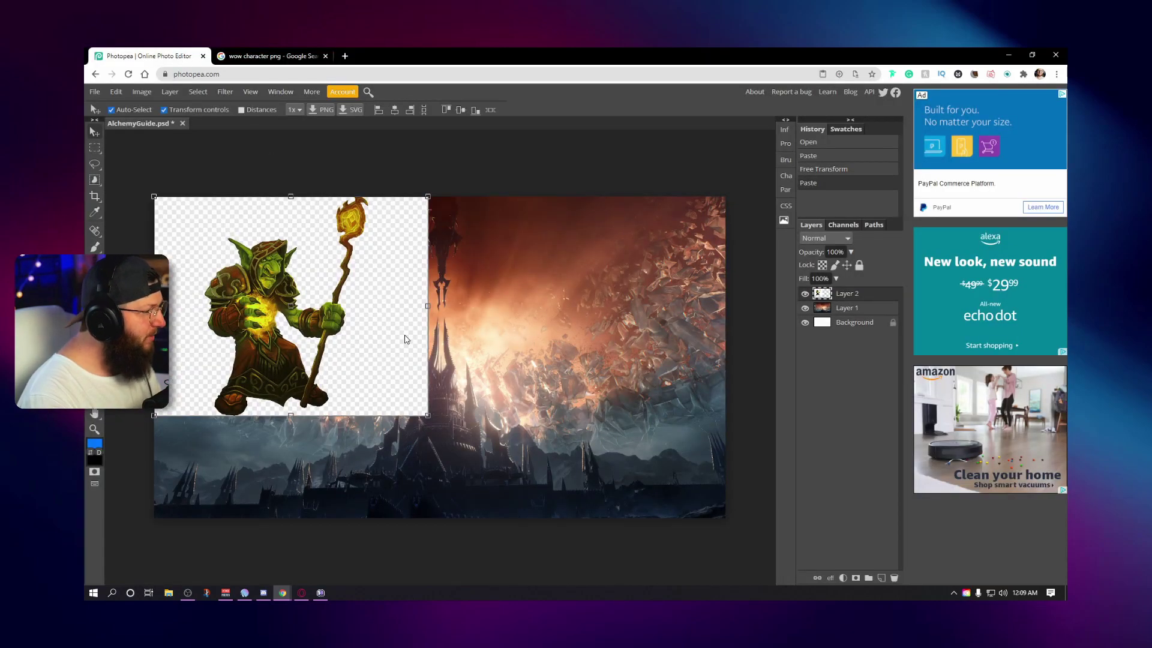
left_click_drag(332, 309, 365, 319)
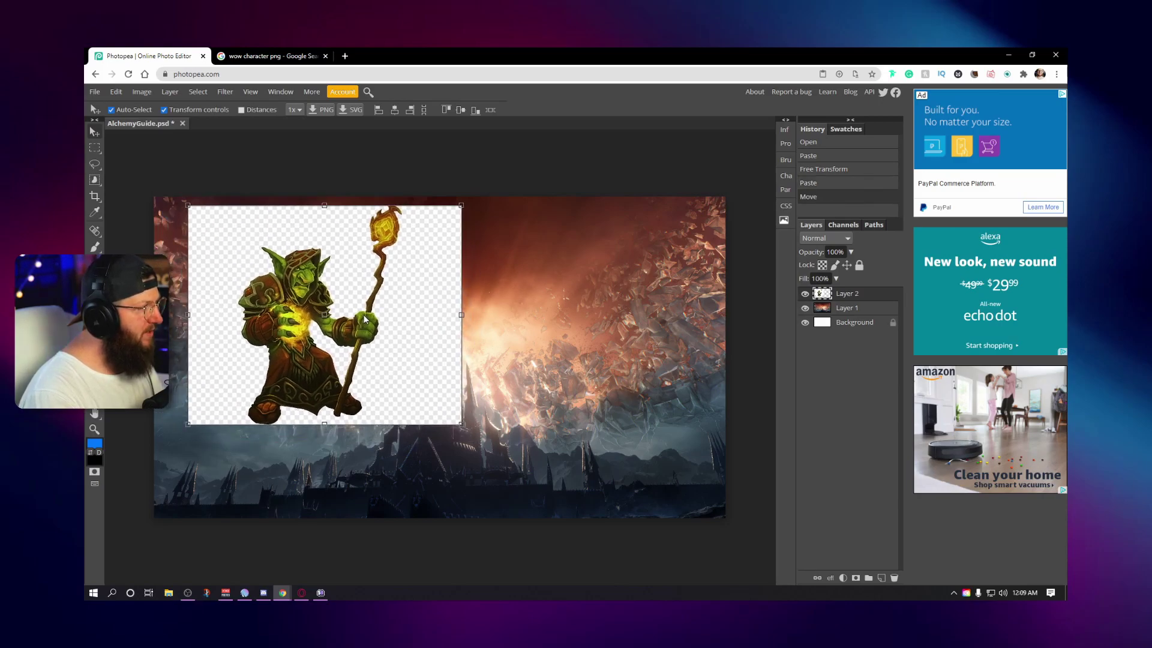
left_click_drag(462, 426, 566, 509)
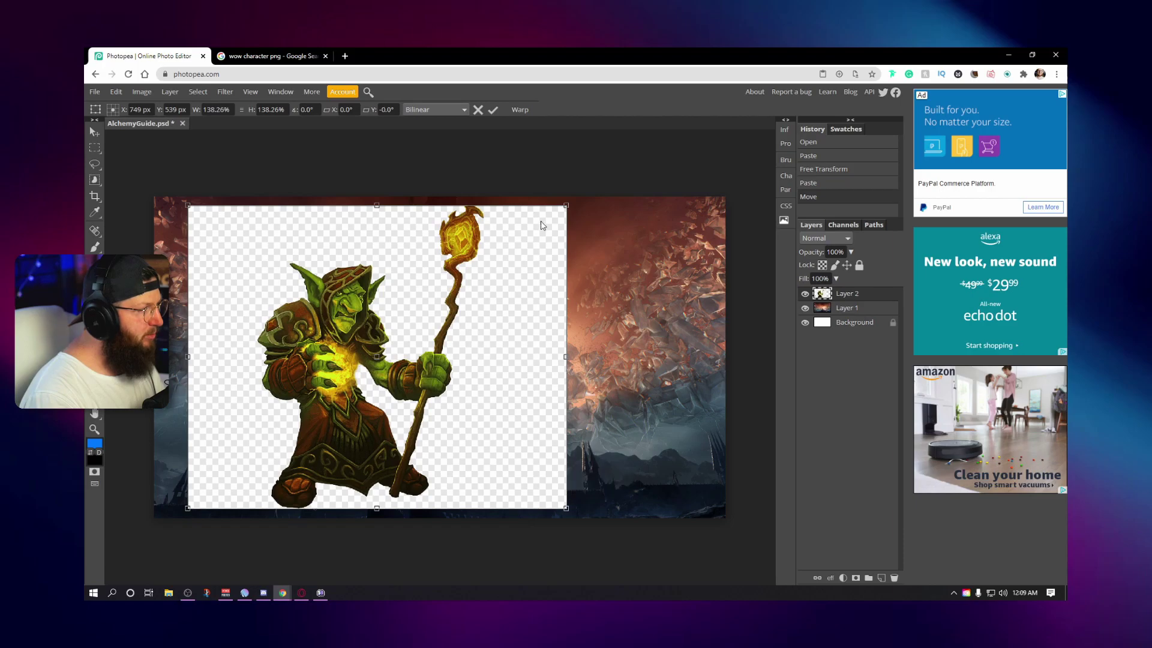
left_click(495, 111)
key("z")
left_click(406, 286)
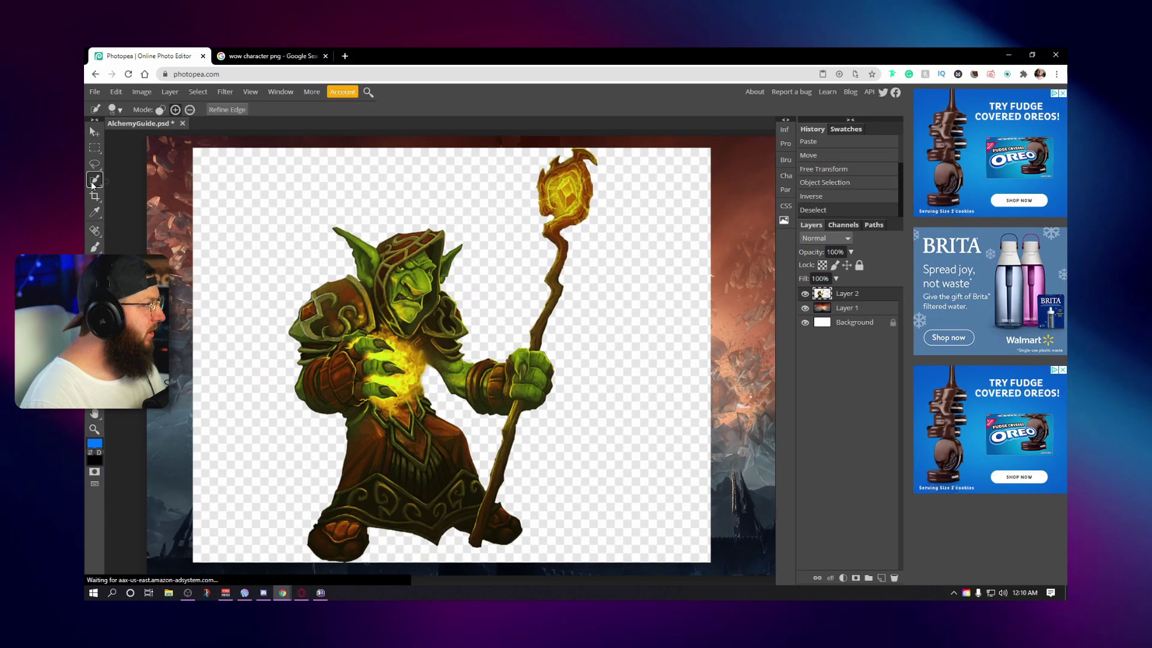
Step: Select the goblin with Object Selection, invert the selection, and delete the surrounding backdrop
right_click(95, 180)
left_click(147, 181)
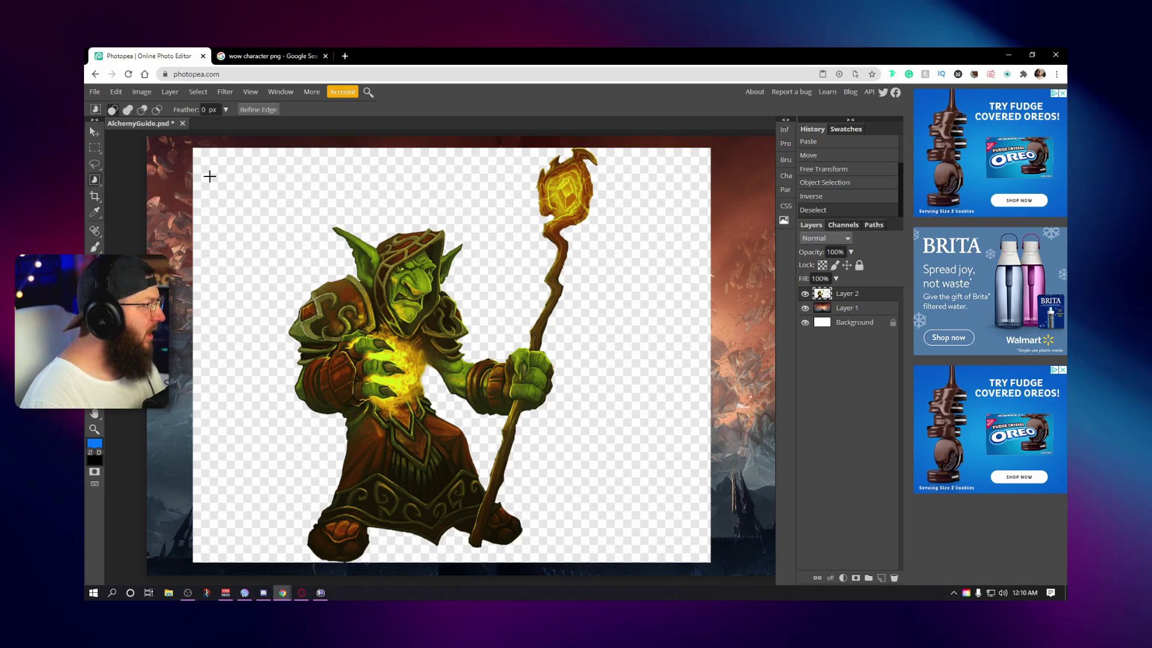
left_click_drag(283, 197, 649, 560)
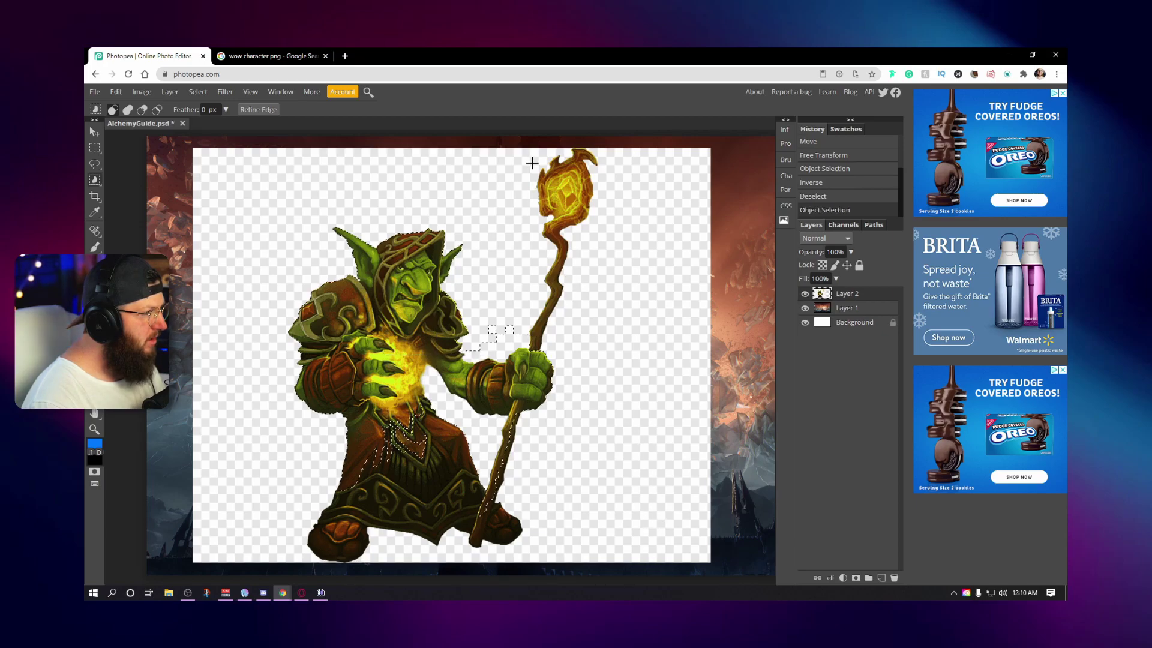
left_click_drag(535, 145, 603, 354)
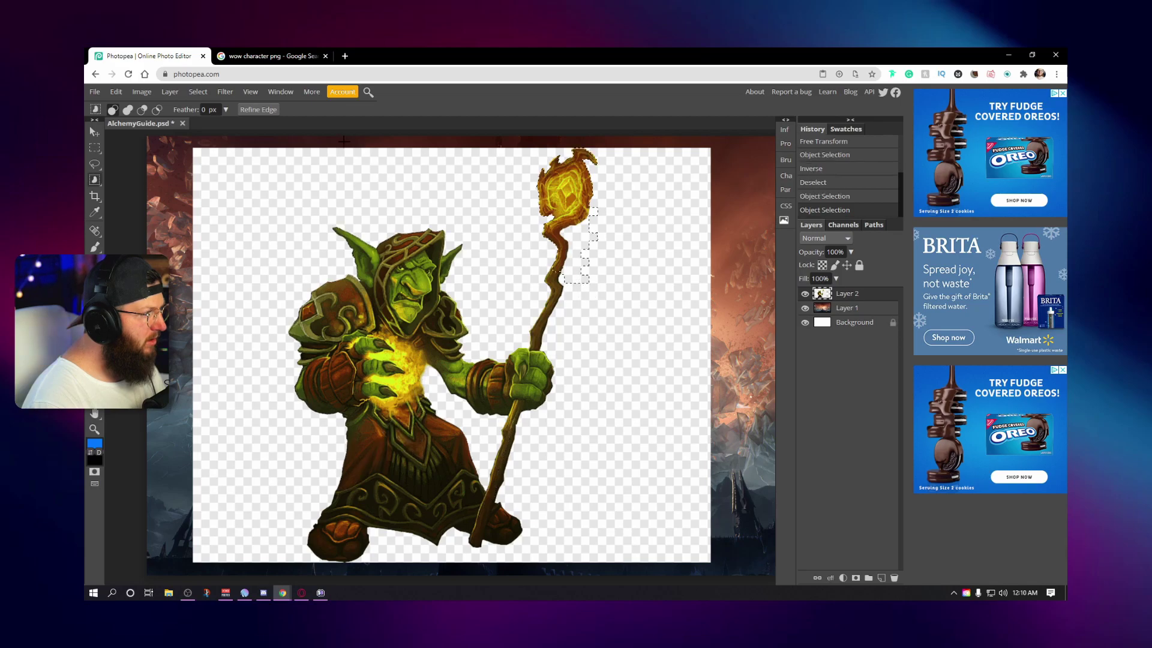
left_click_drag(248, 140, 634, 562)
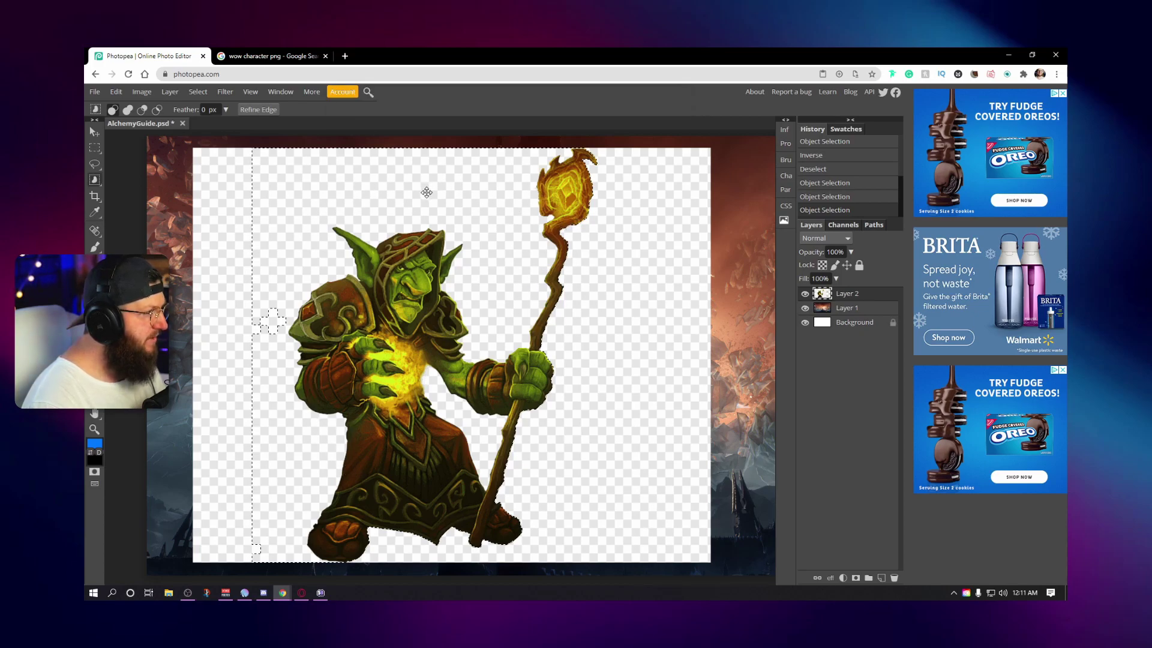
left_click(198, 91)
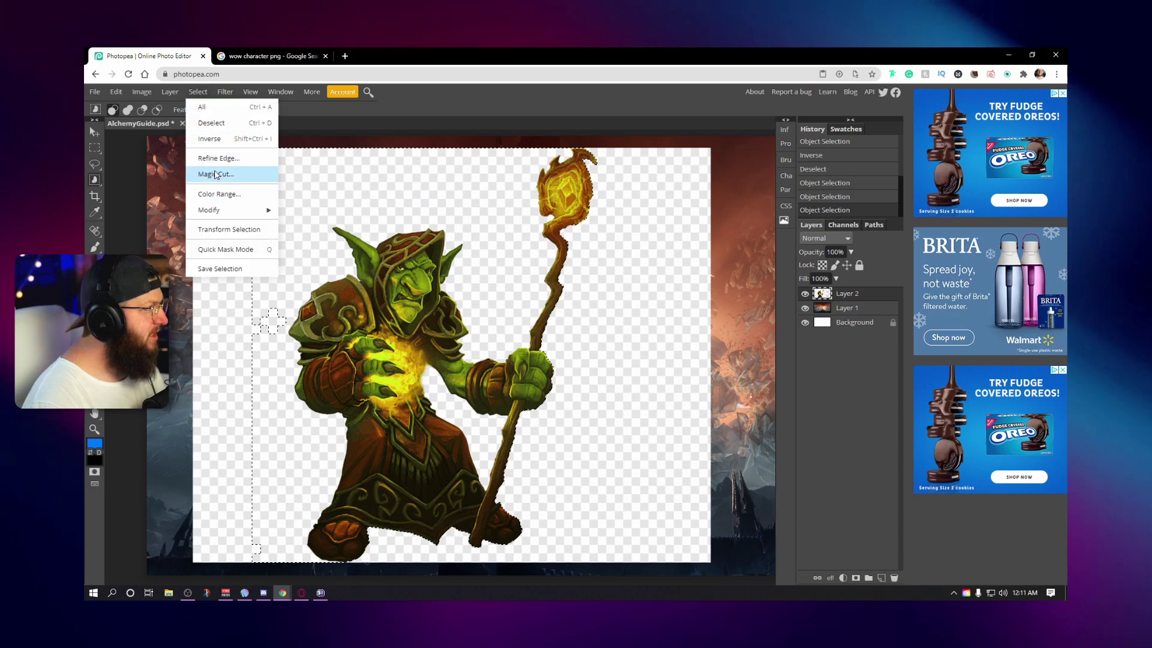
left_click(213, 139)
key("Delete")
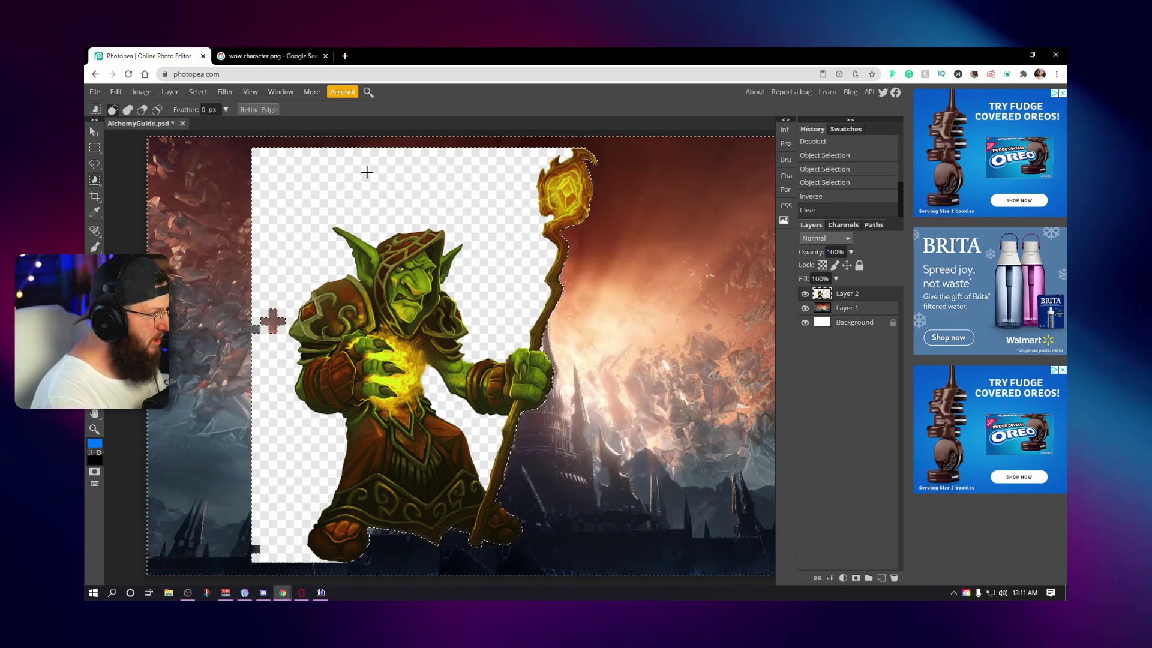
right_click(95, 180)
Step: Quick-select the checkerboard above the goblin's arm and staff, then delete it
left_click(127, 200)
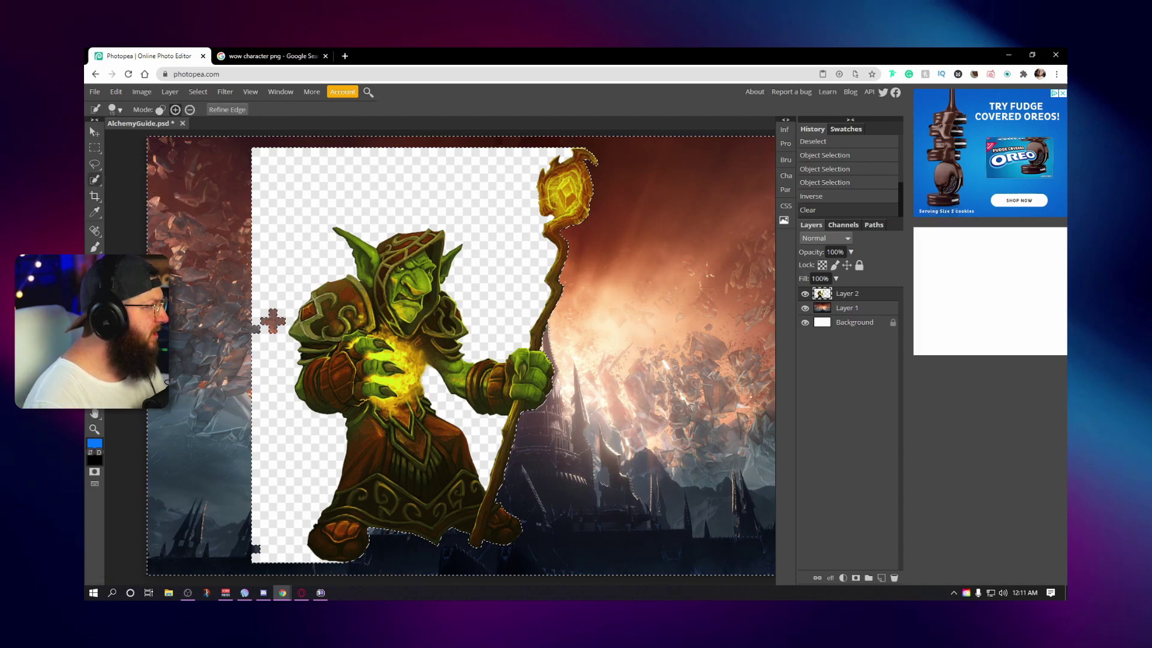
key("ctrl+d")
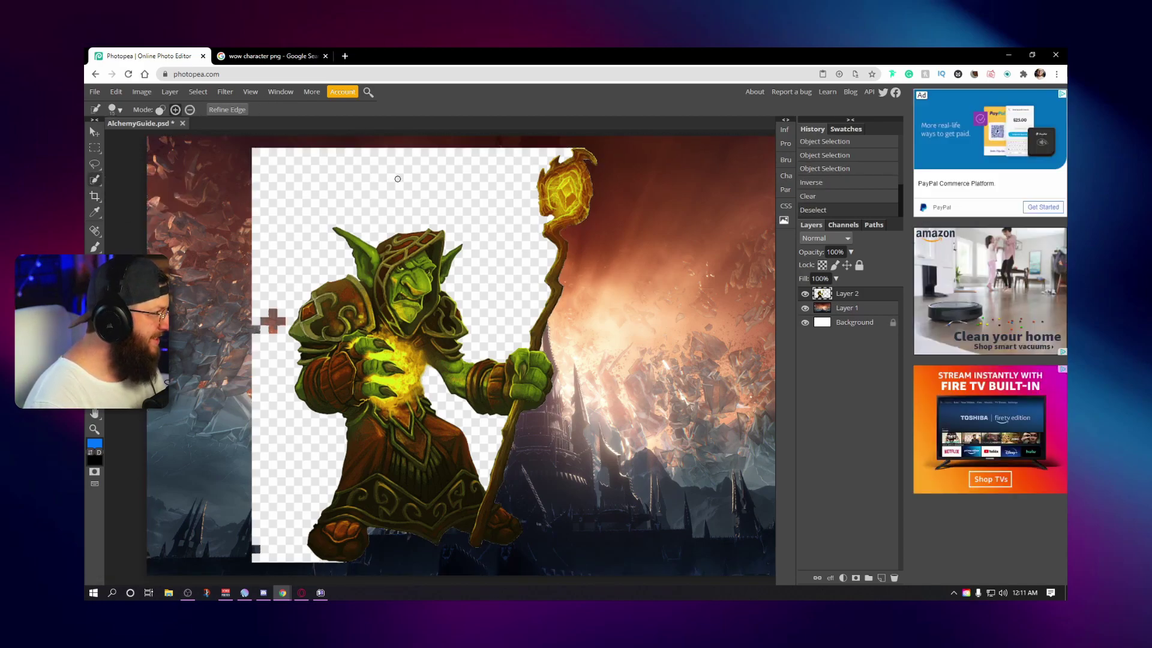
left_click(508, 168)
left_click_drag(540, 159, 545, 156)
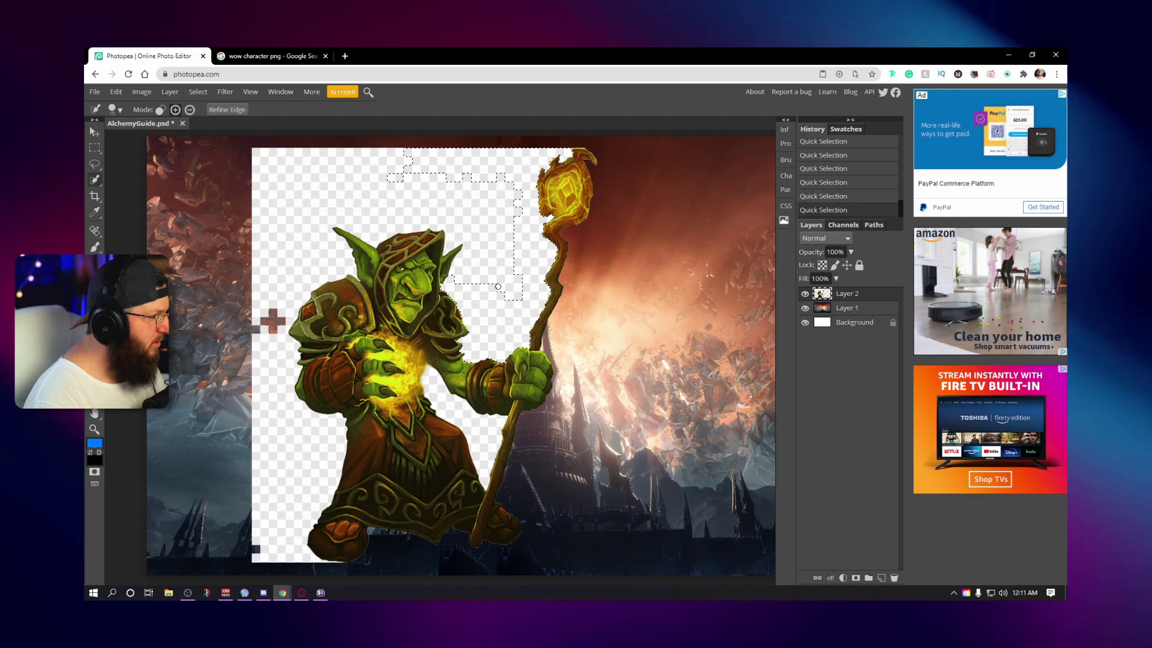
left_click_drag(499, 247, 457, 267)
key("Delete")
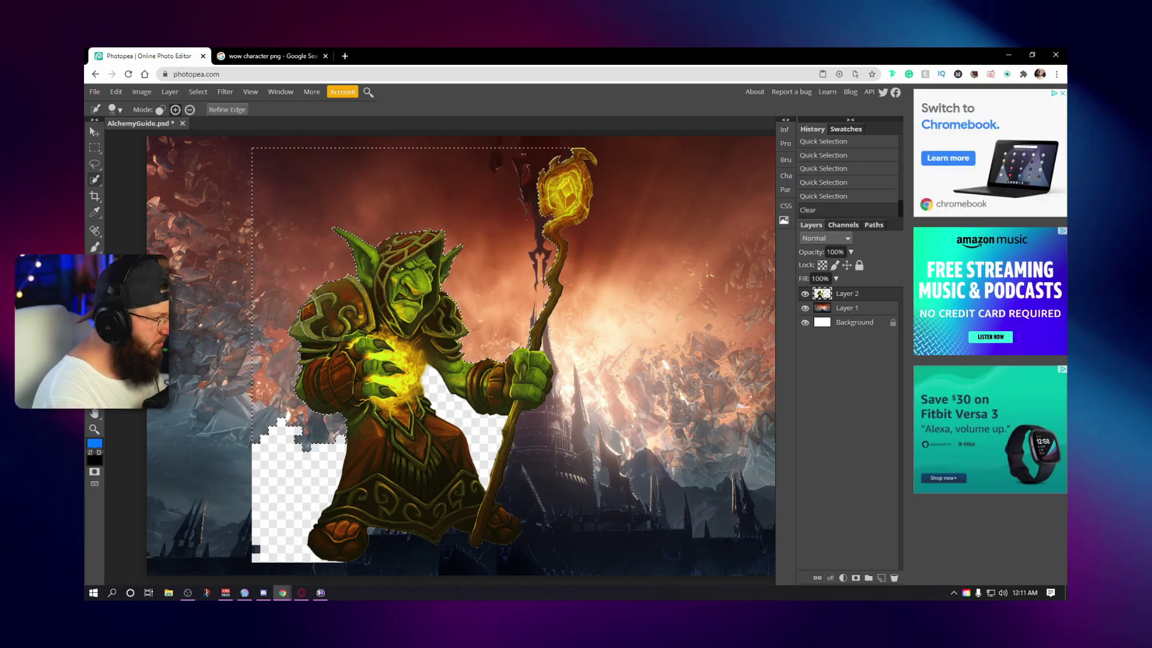
Step: Try quick-selecting the leftover checkerboard beside the goblin's robe and arm
left_click(468, 416)
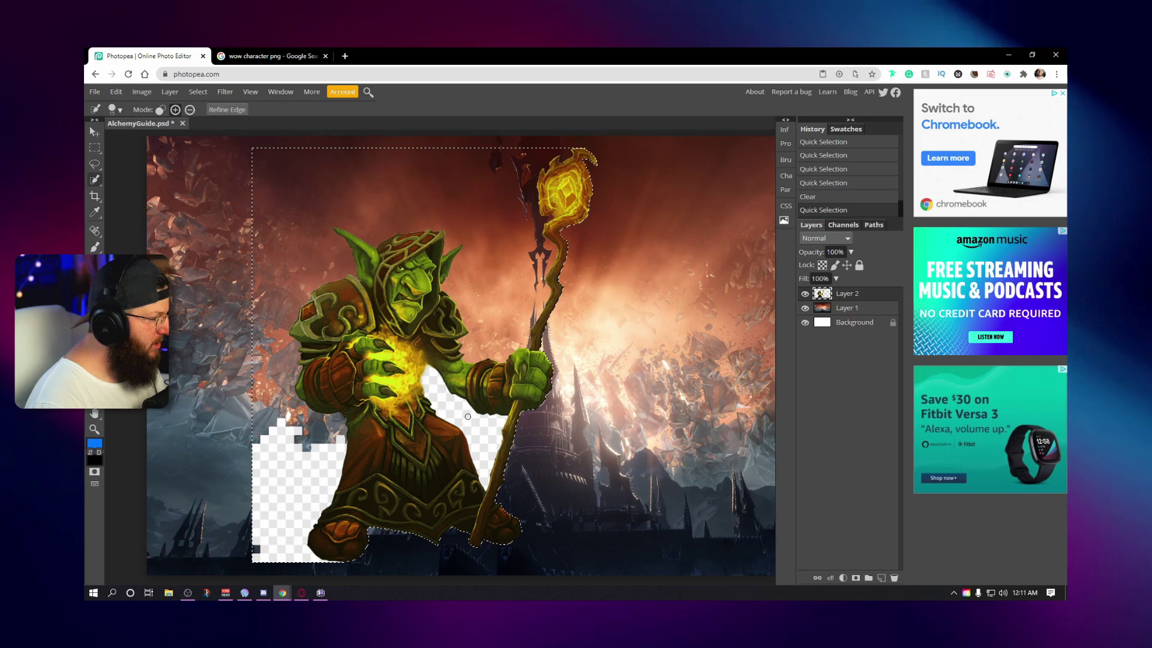
key("ctrl+d")
left_click(442, 405)
left_click(442, 401)
left_click(436, 389)
left_click(429, 369)
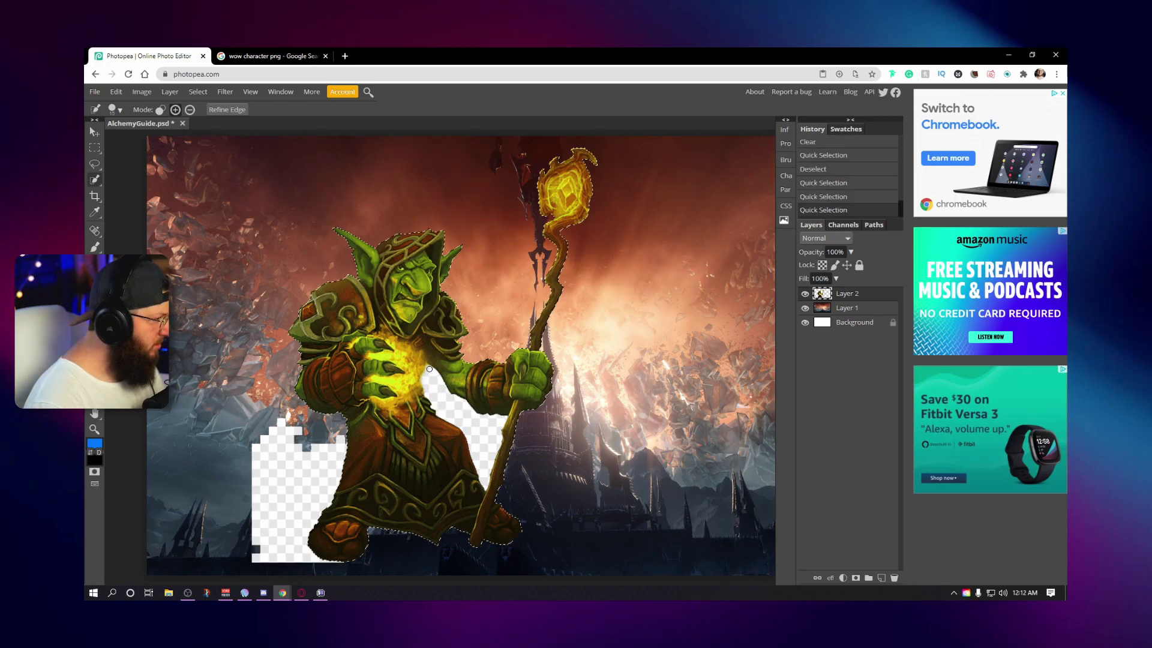
key("ctrl+d")
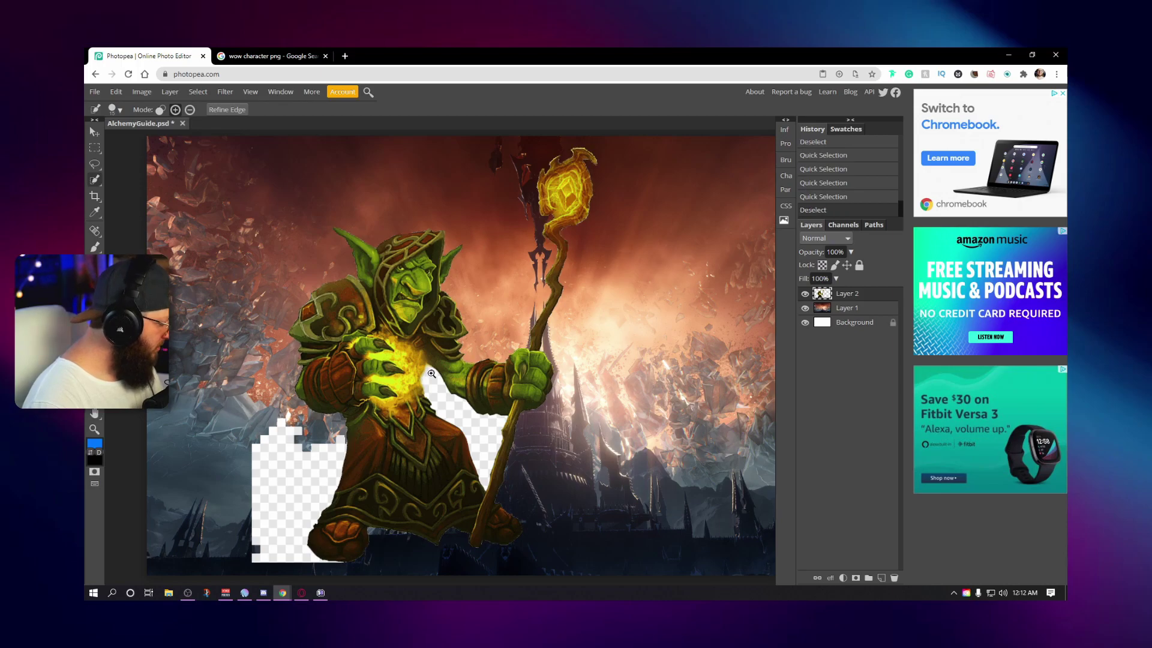
key("z")
scroll(432, 373, "up", 5)
scroll(488, 398, "down", 3)
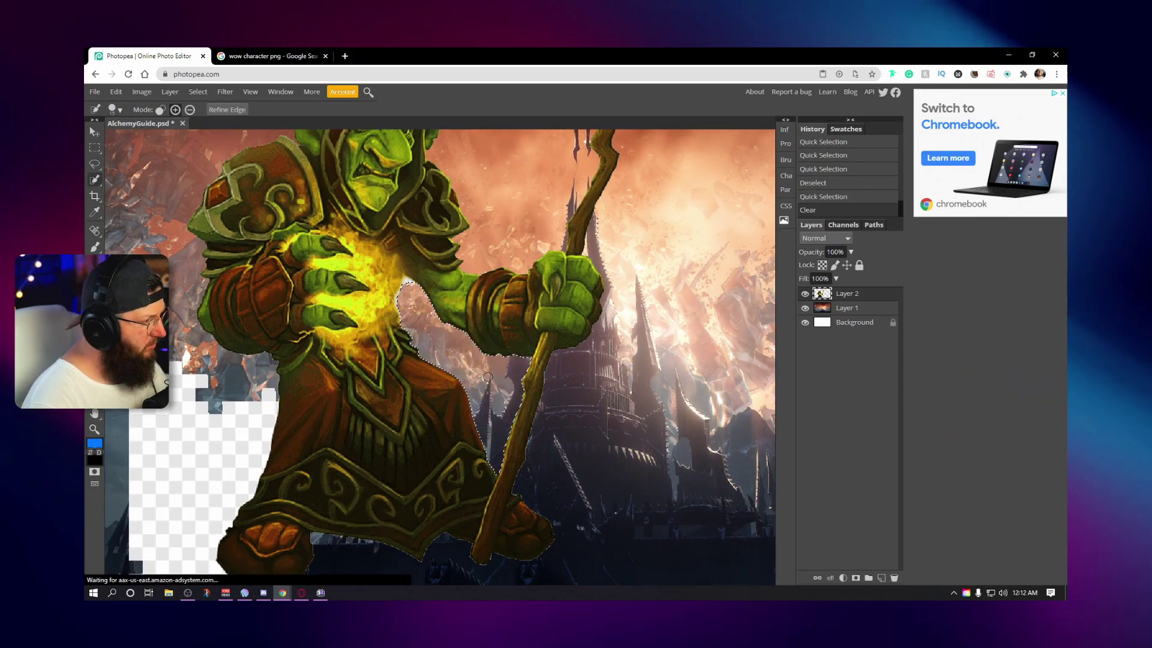
left_click_drag(470, 360, 406, 284)
key("ctrl+d")
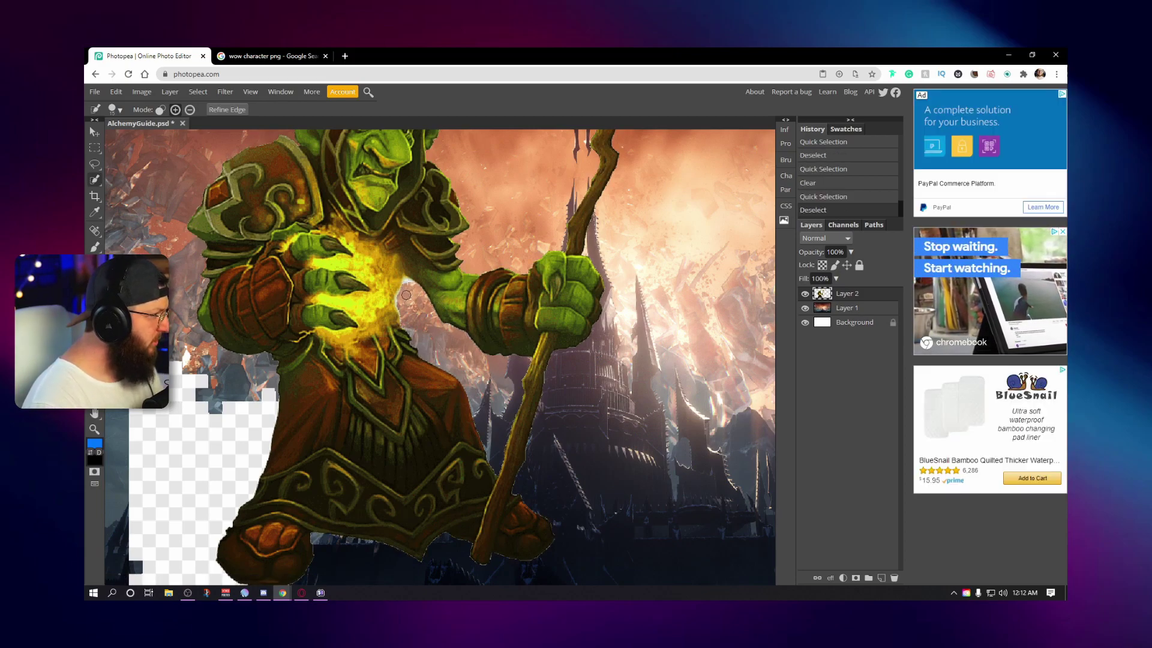
Step: Delete the leftover checkerboard below the arm, deselect, and save AlchemyGuide.psd
mouse_move(406, 295)
left_mouse_down()
mouse_move(490, 316)
mouse_move(552, 284)
left_mouse_up()
mouse_move(409, 369)
left_mouse_down()
mouse_move(408, 436)
mouse_move(319, 508)
left_mouse_up()
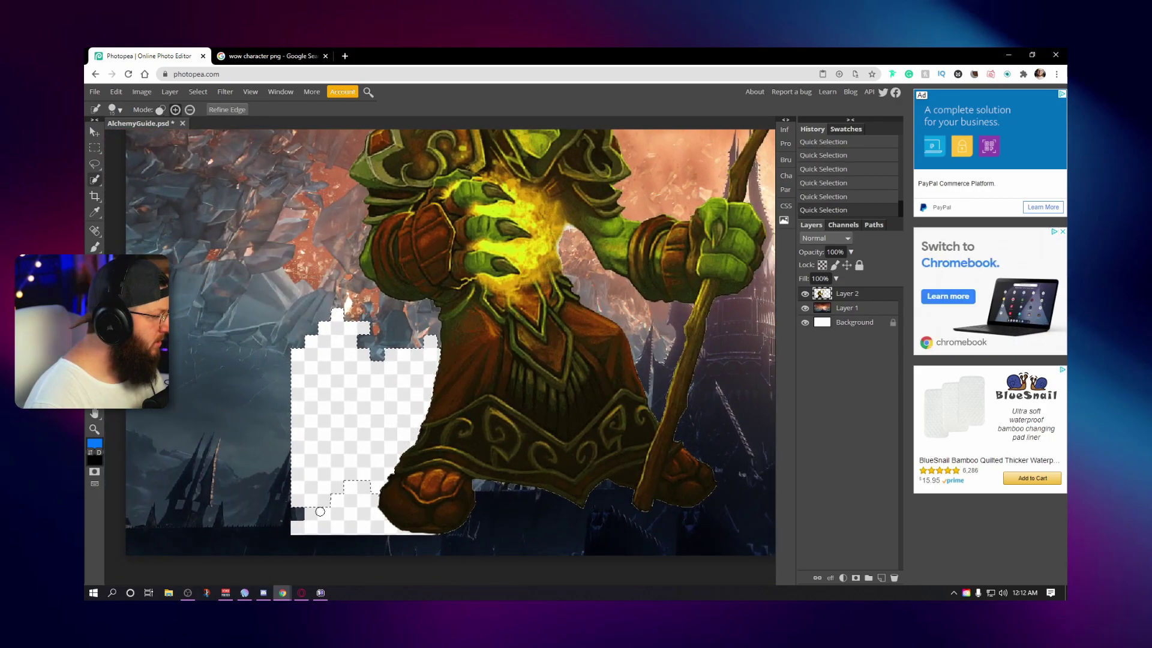
key("Delete")
left_click(354, 527)
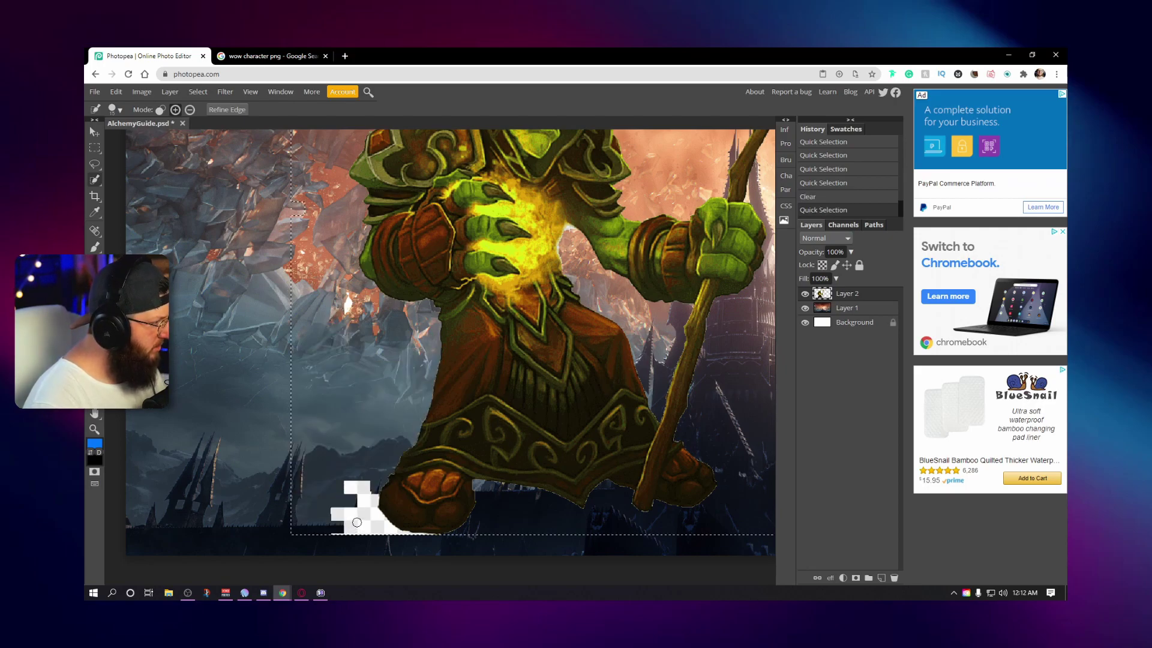
key("ctrl+d")
key("ctrl+s")
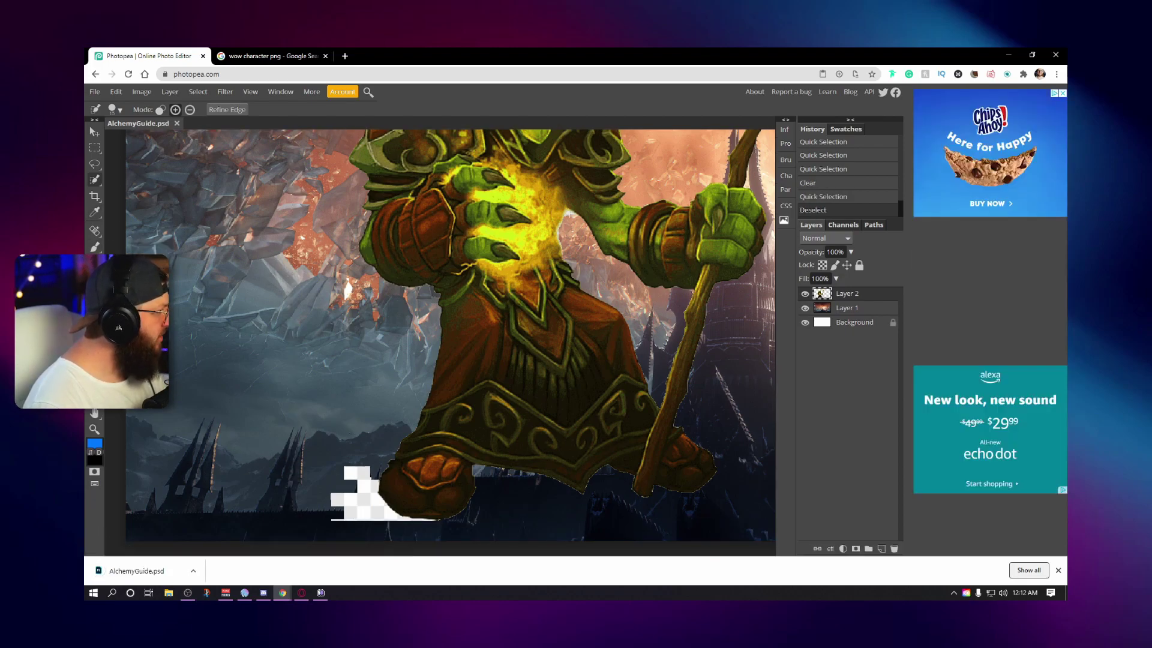
Step: Erase the white checker patch under the goblin's foot with the Eraser, then zoom out
key("e")
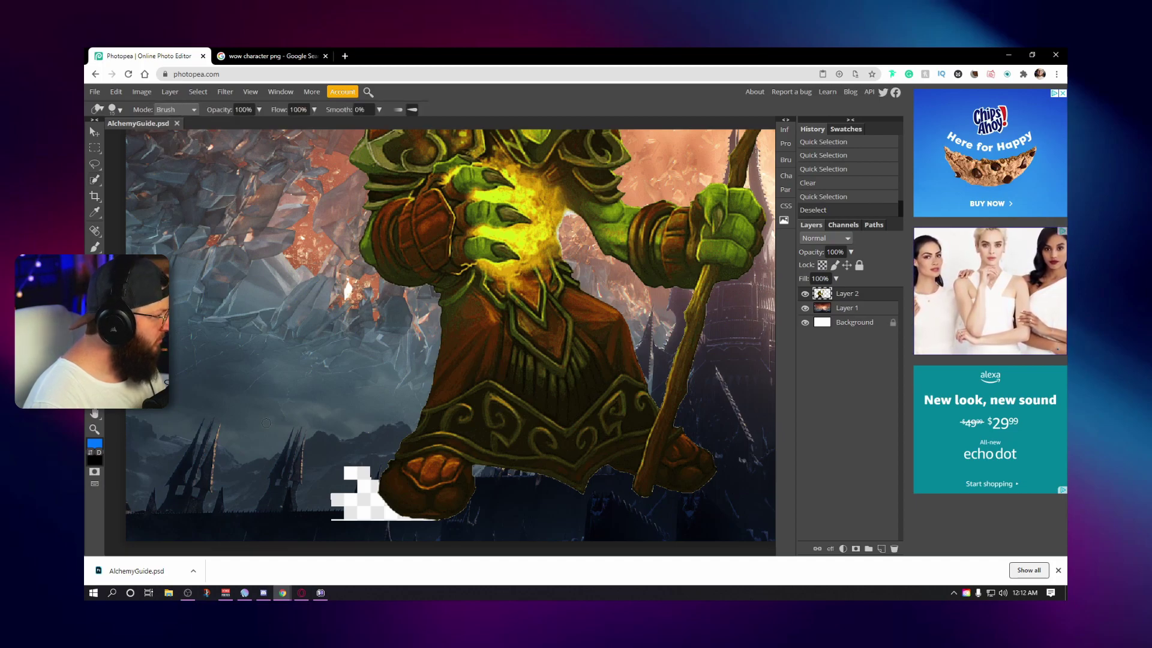
left_click_drag(362, 461, 359, 469)
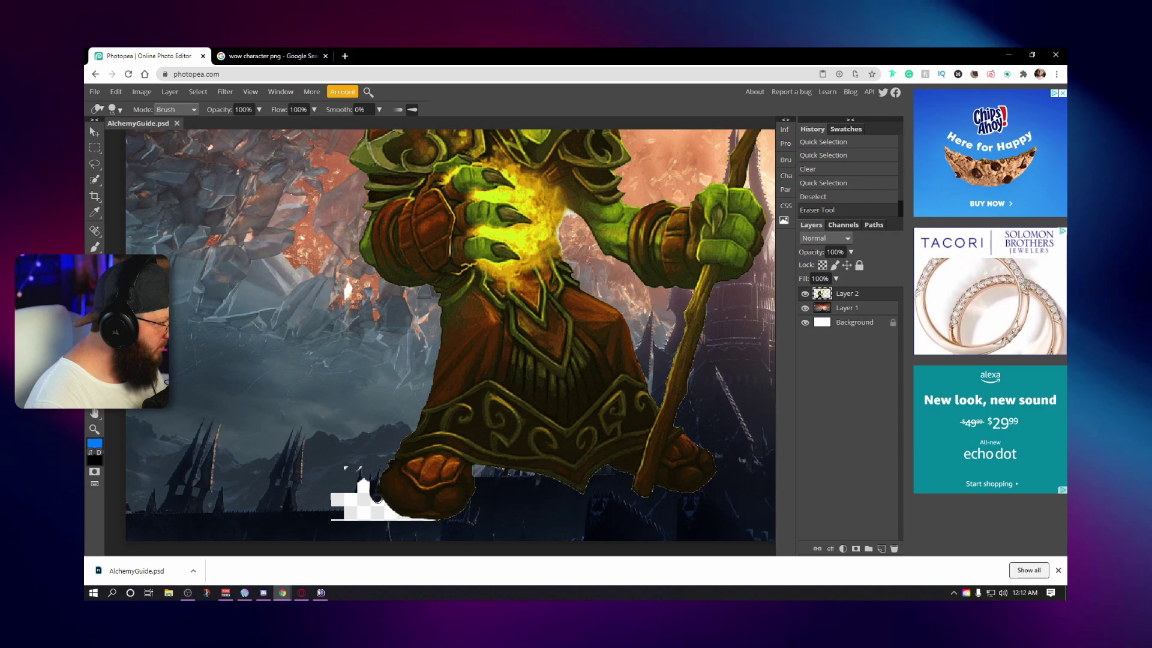
mouse_move(395, 517)
left_mouse_down()
mouse_move(447, 524)
mouse_move(334, 510)
left_mouse_up()
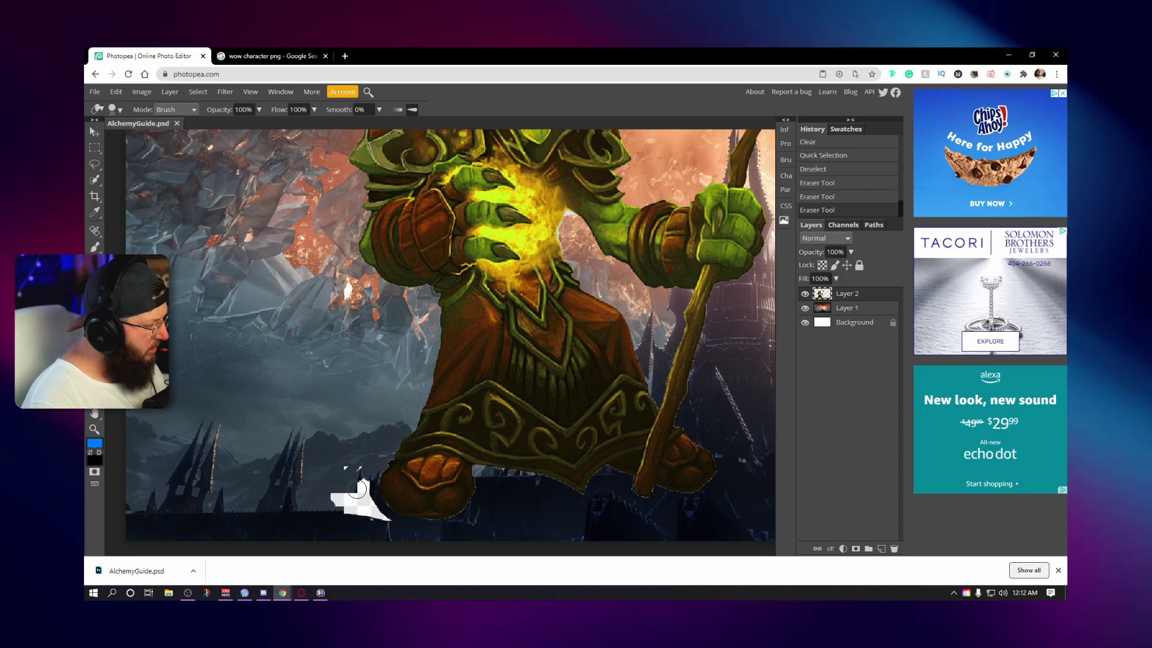
mouse_move(349, 465)
left_mouse_down()
mouse_move(385, 526)
mouse_move(348, 497)
left_mouse_up()
scroll(347, 496, "down", 3)
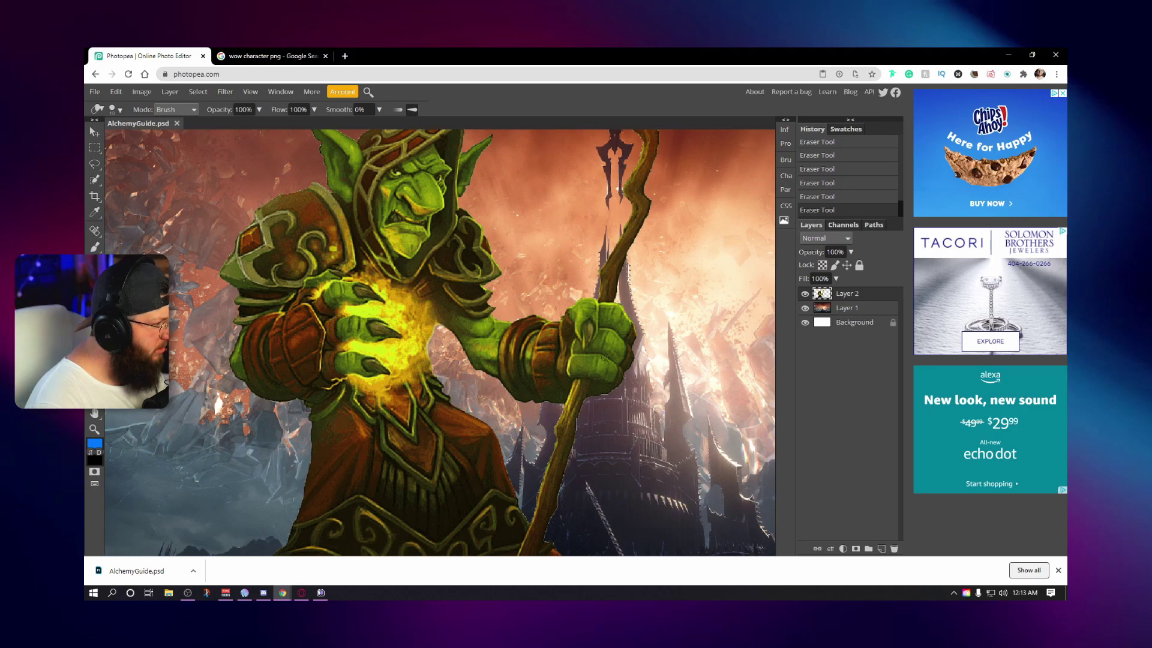
scroll(687, 330, "down", 5)
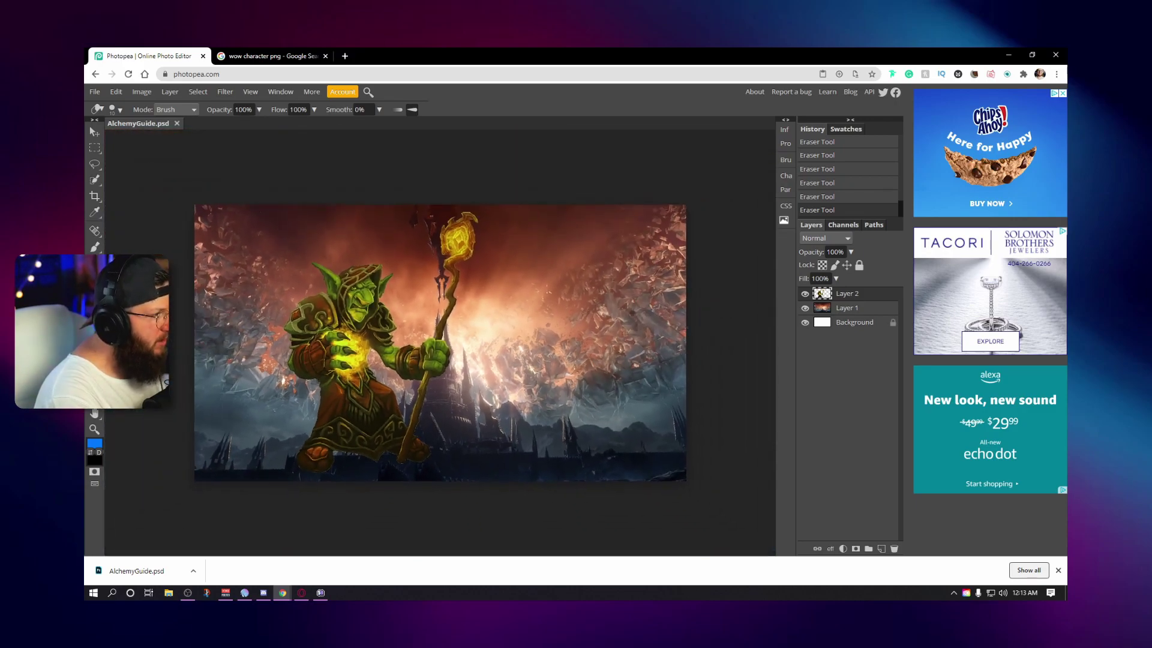
Step: Move the goblin toward the left edge and scale him up with Free Transform
key("v")
left_click_drag(660, 336, 561, 334)
key("ctrl+z")
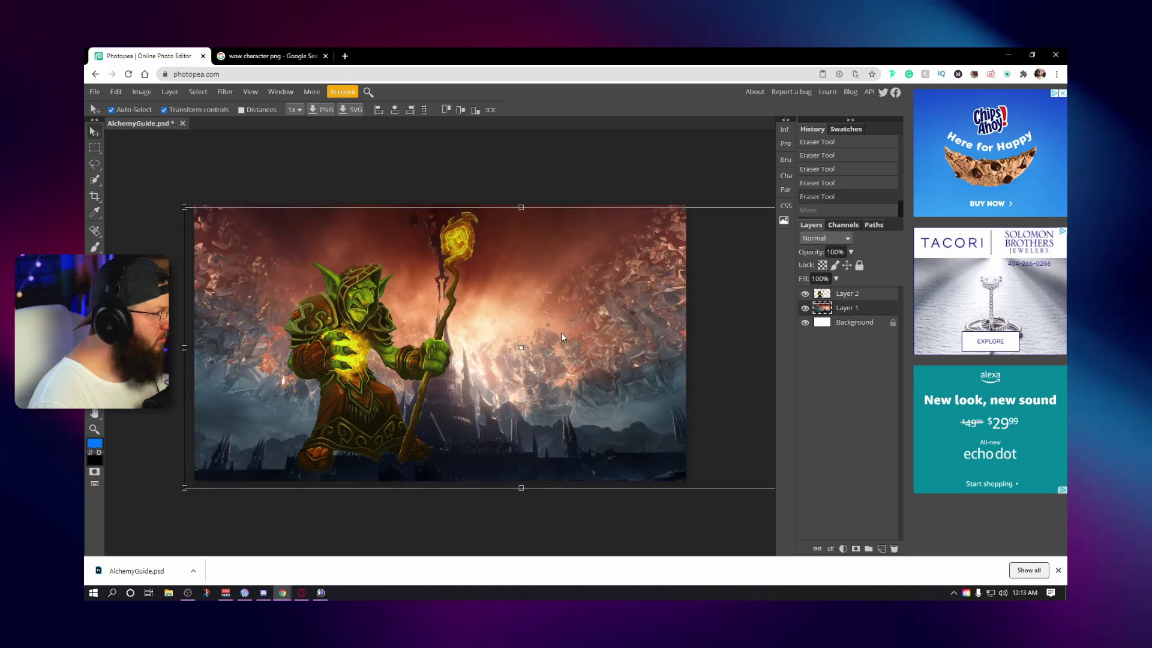
key("ctrl+t")
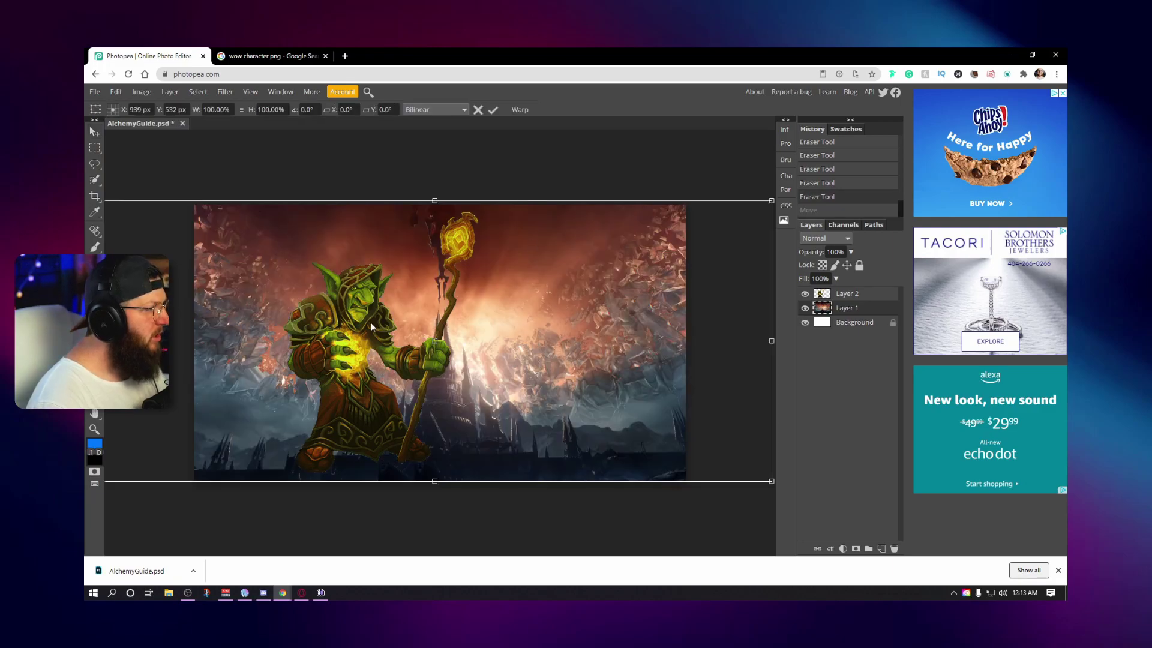
key("Return")
left_click_drag(356, 315, 288, 336)
key("ctrl+t")
left_click_drag(409, 227, 443, 188)
left_click(495, 110)
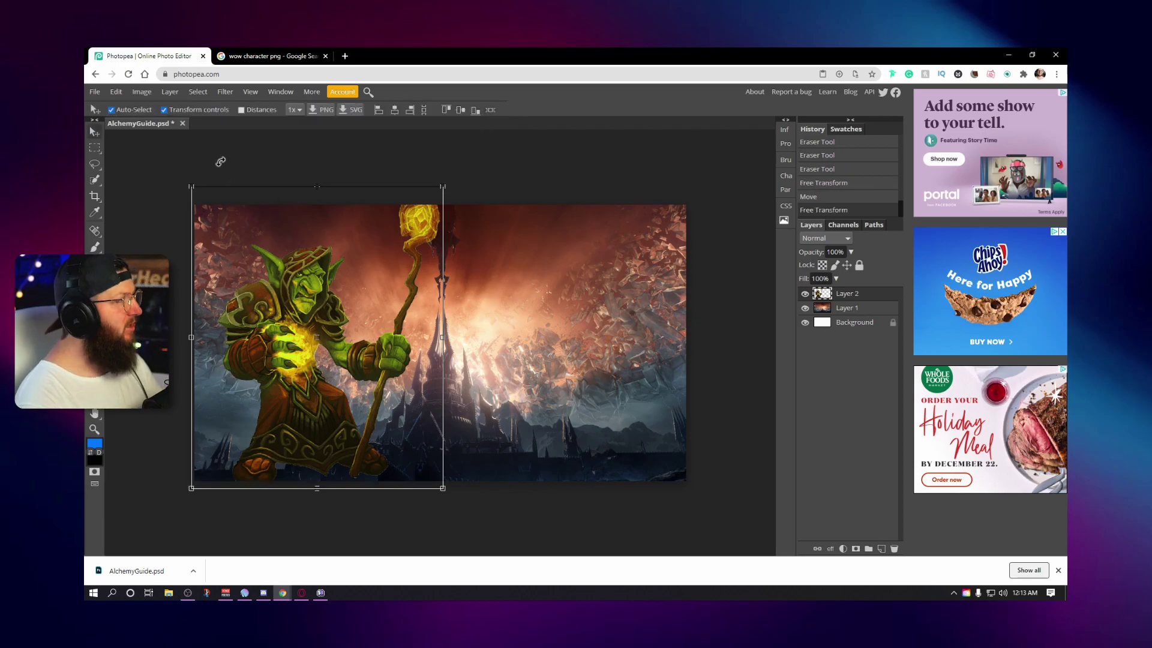
Step: Apply Auto Color, Auto Contrast and Auto Tone to the goblin
left_click(143, 93)
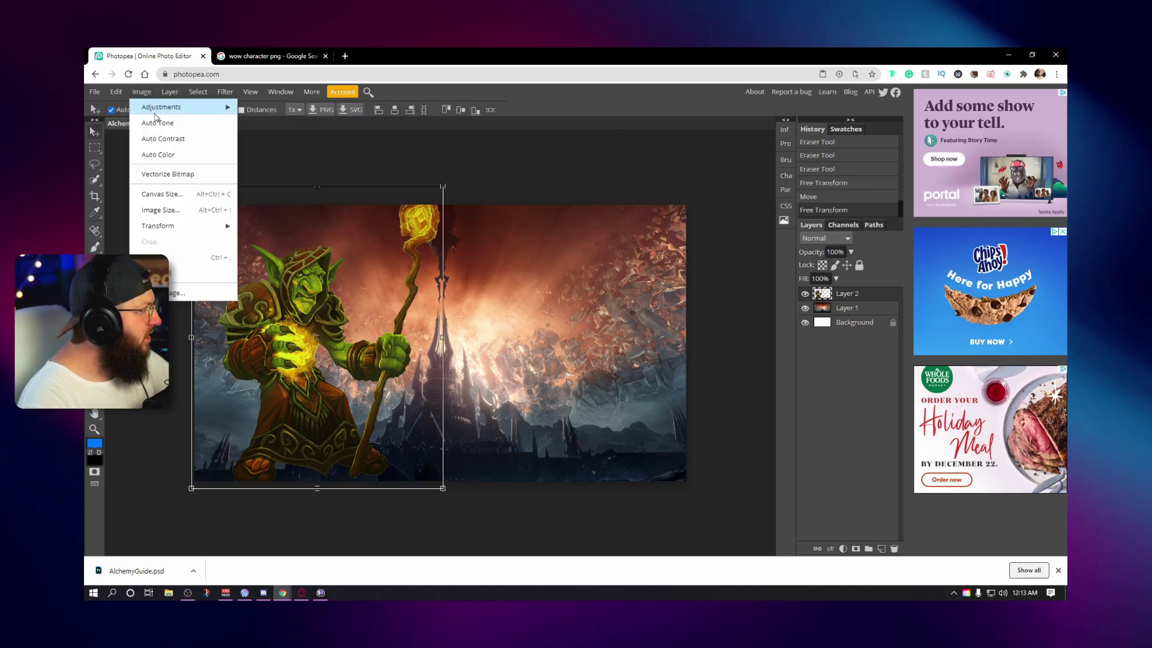
left_click(155, 154)
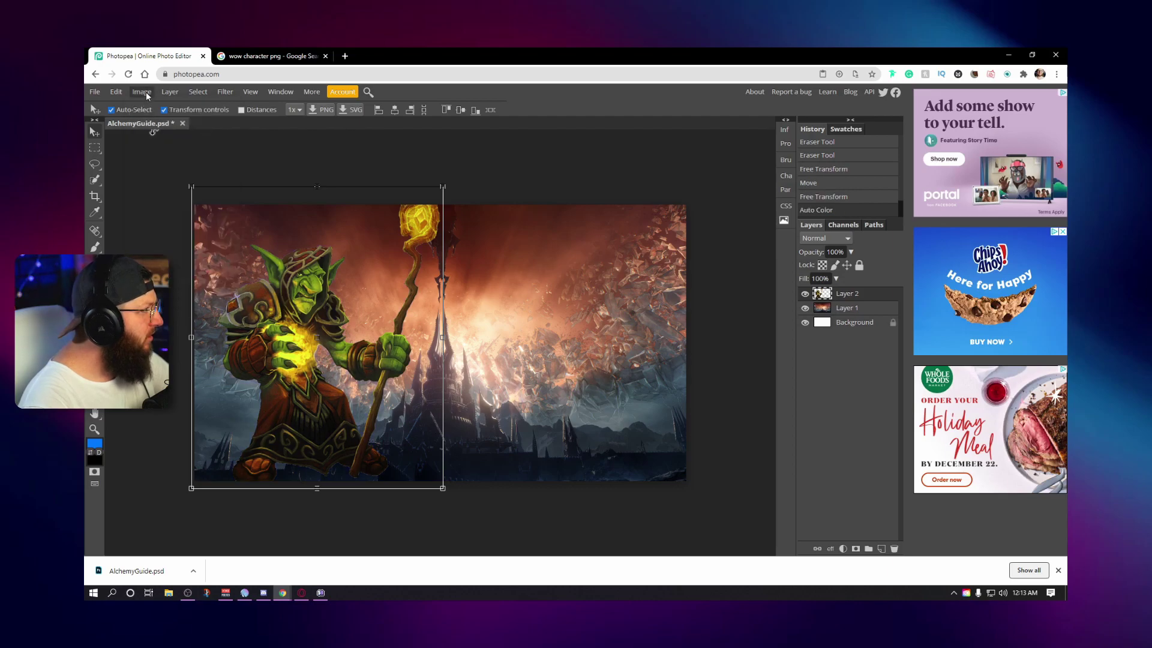
left_click(146, 92)
left_click(156, 139)
left_click(149, 94)
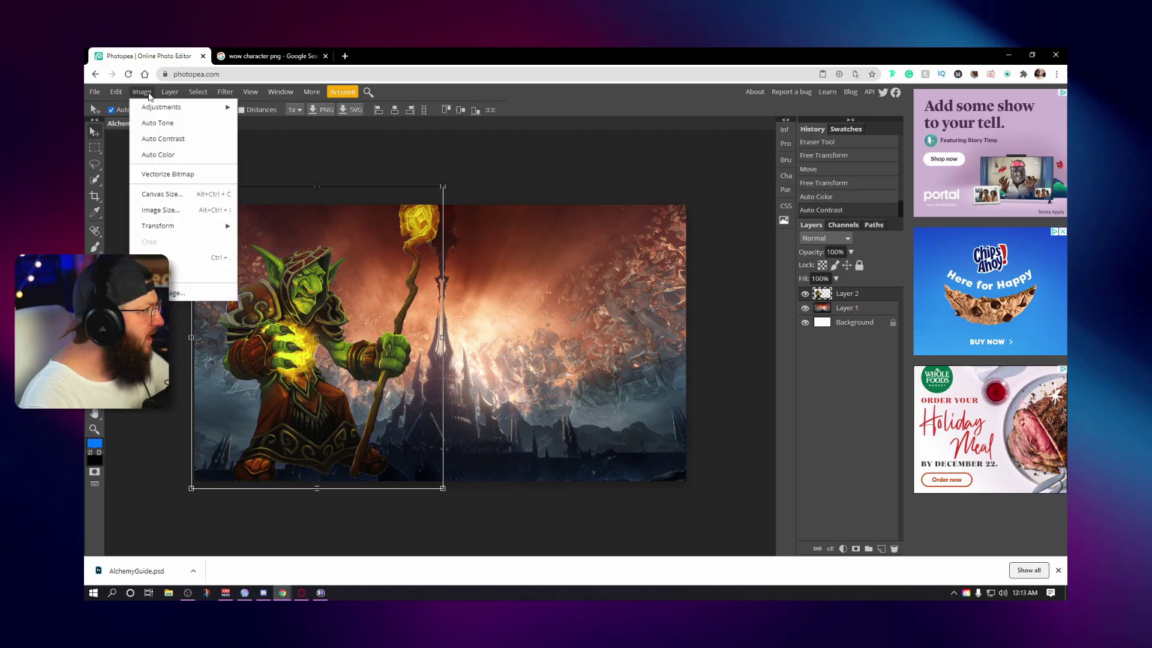
left_click(154, 123)
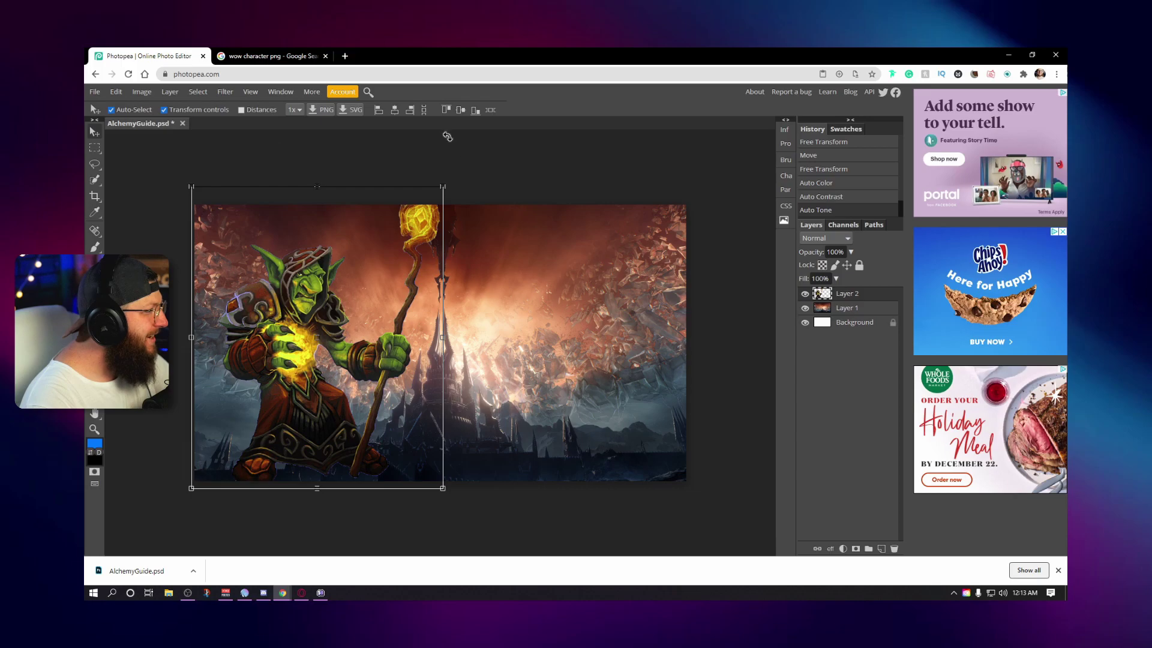
Step: Scale the goblin up slightly and push him further left, partly past the canvas edge
left_click(682, 153)
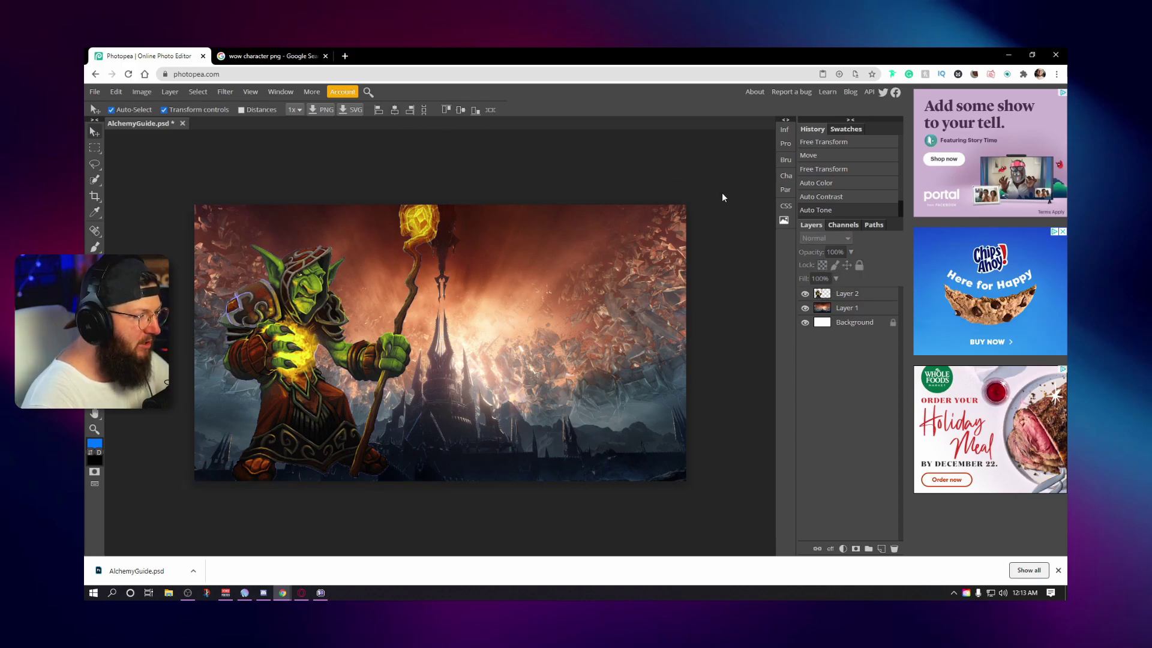
left_click_drag(363, 359, 360, 361)
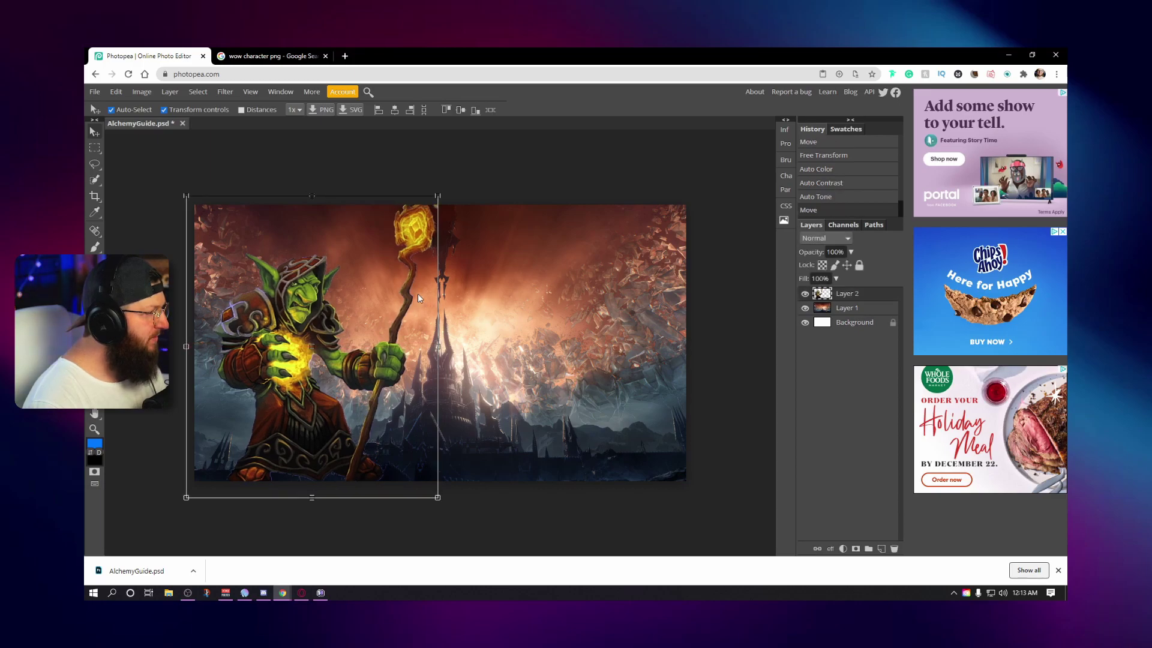
left_click_drag(439, 202, 454, 175)
left_click_drag(307, 319, 267, 323)
left_click(493, 110)
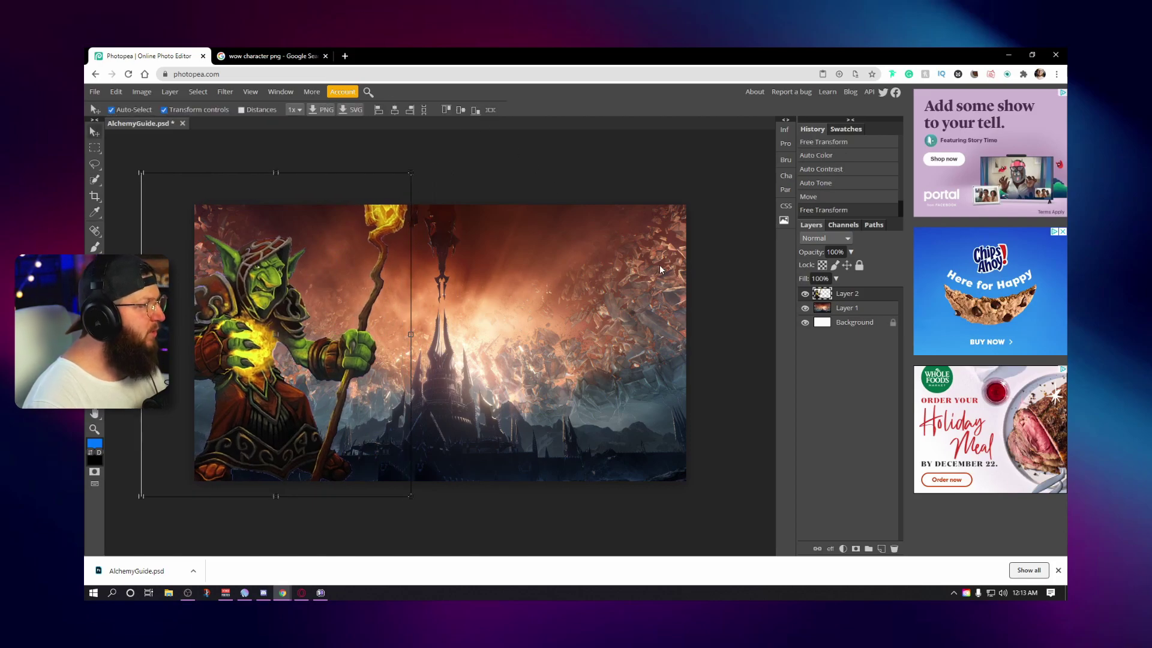
left_click(679, 305)
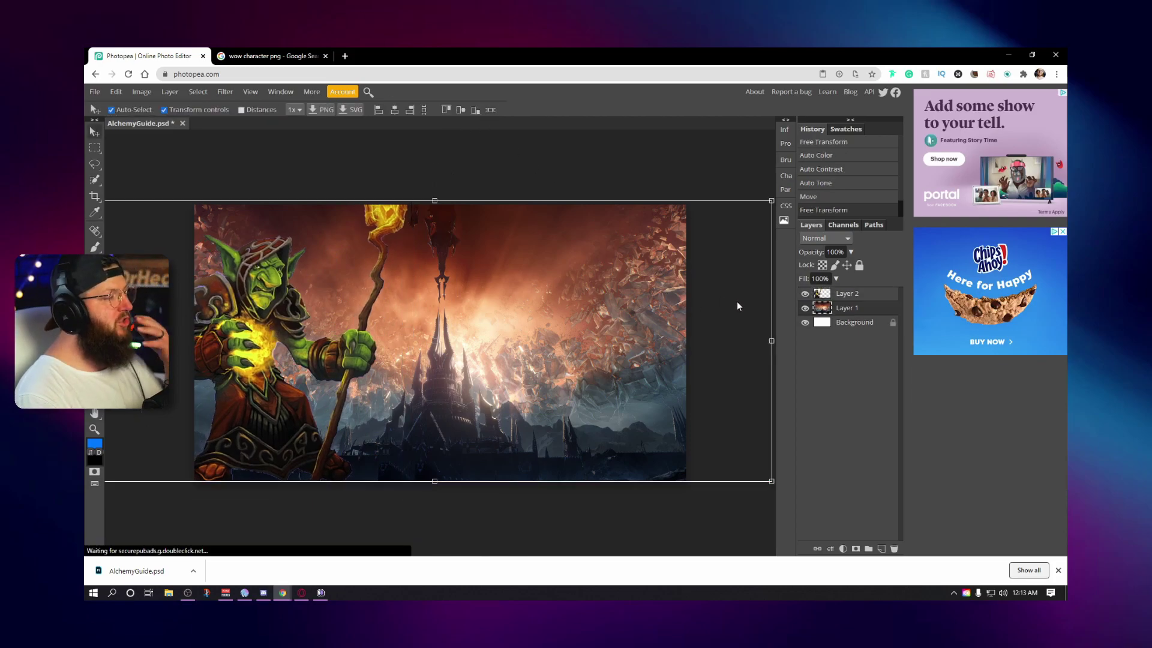
left_click(625, 288)
left_click(493, 110)
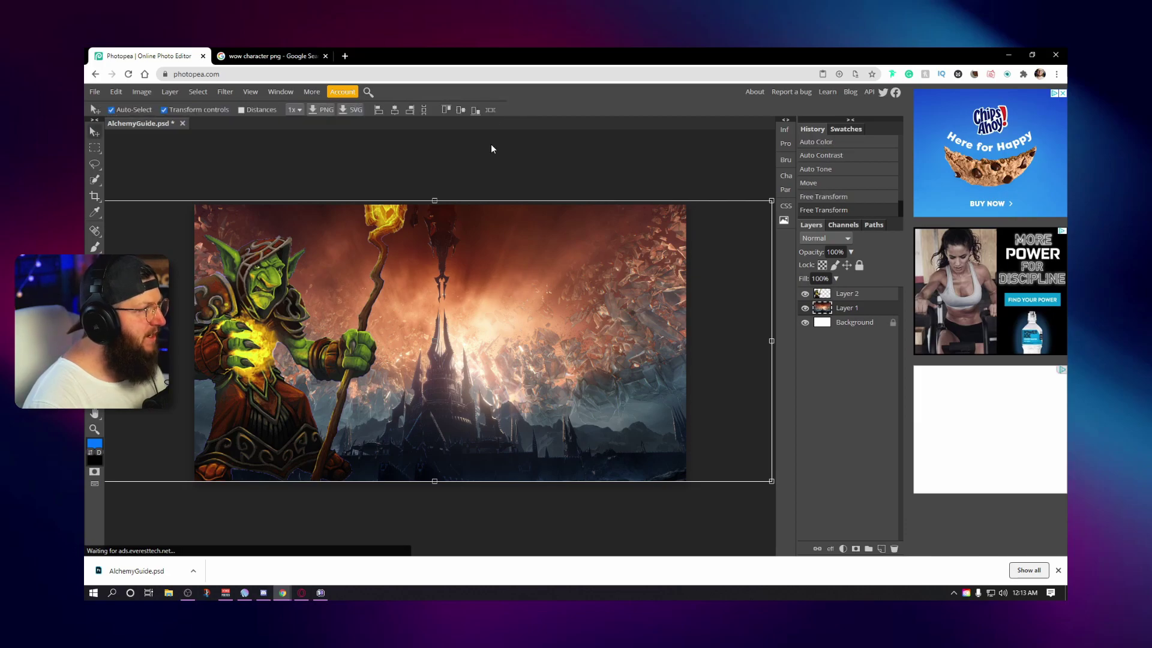
left_click(490, 145)
Step: Rename the wallpaper layer to BackgroundIM and lock it
right_click(852, 294)
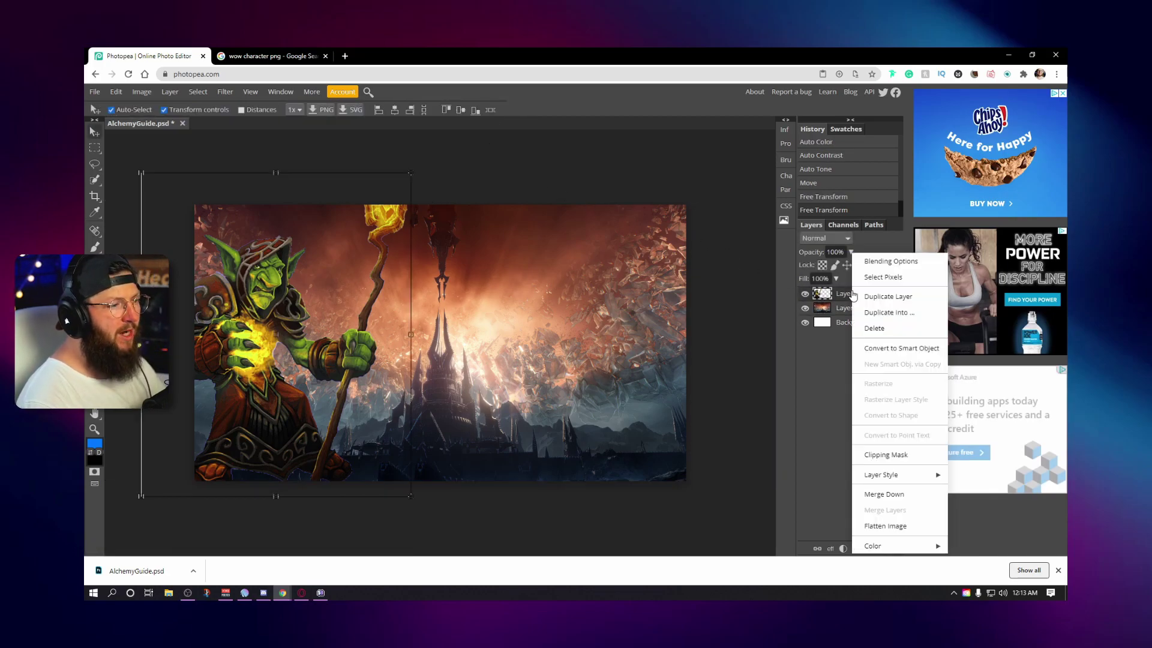
left_click(848, 295)
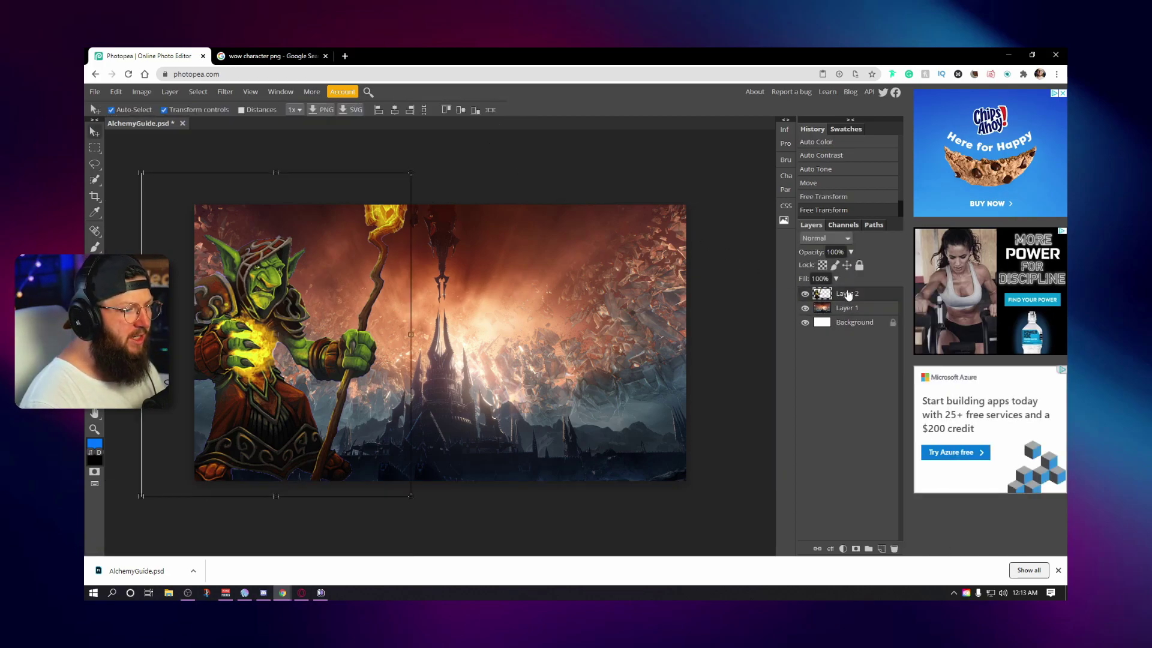
double_click(847, 308)
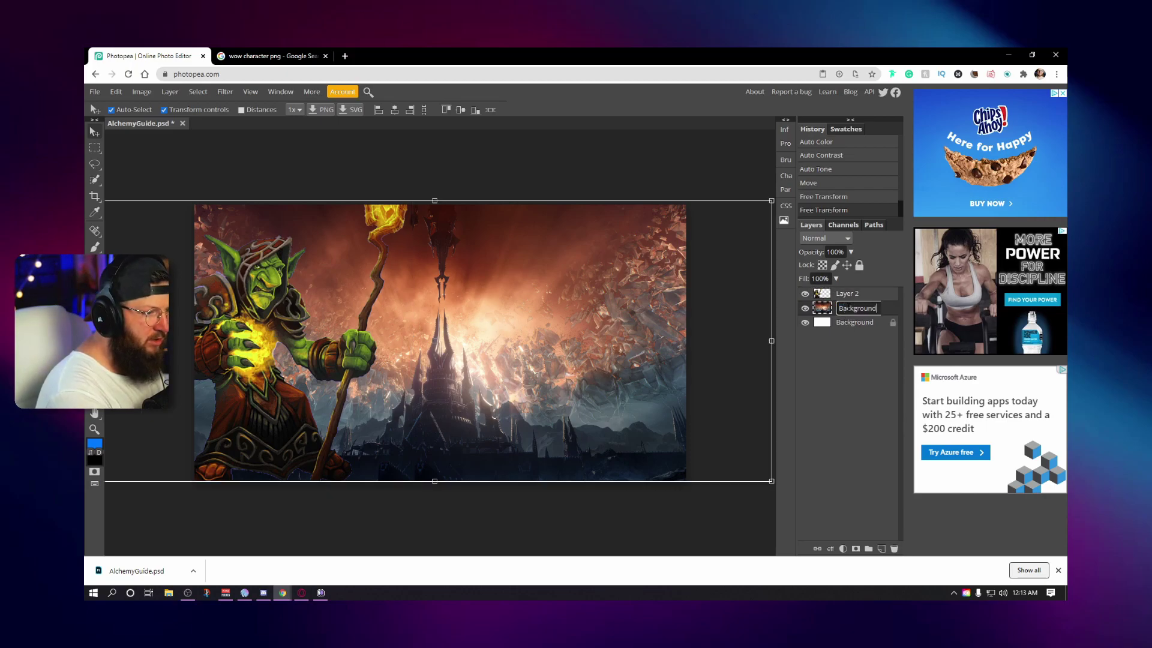
type("BackgroundIM")
key("Return")
left_click(859, 266)
Step: Rename the goblin layer to Goblin
double_click(847, 293)
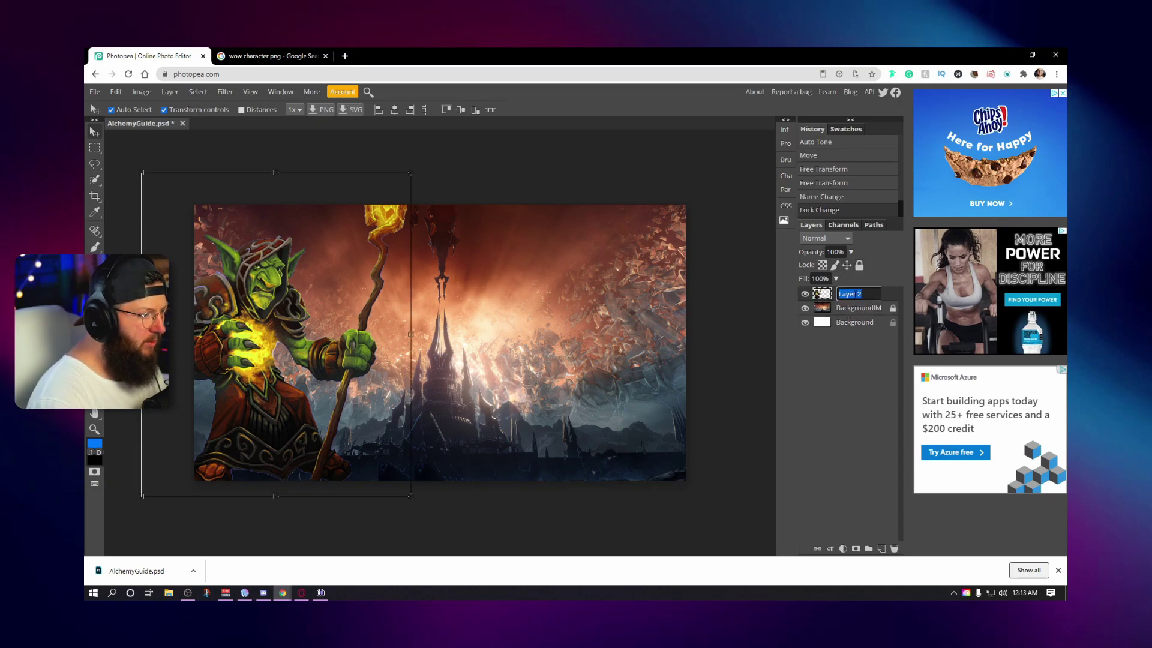
type("Goblin")
key("Return")
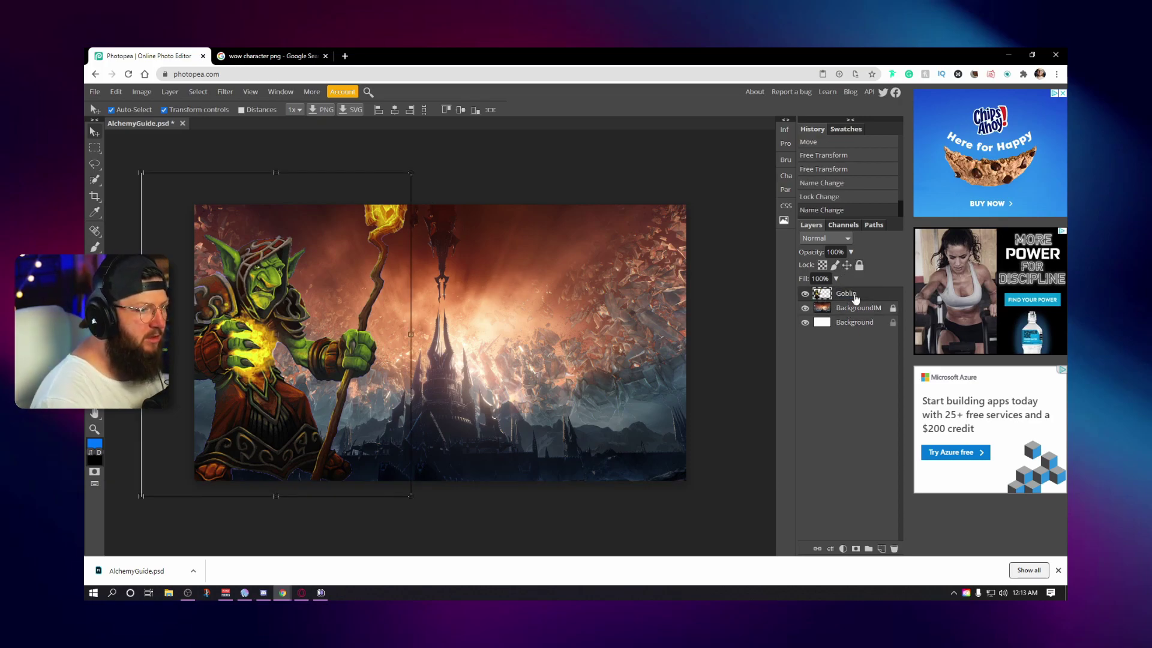
Step: Give the Goblin layer a 57% Multiply drop shadow (27 px distance, 13 px size), then deselect
right_click(855, 298)
left_click(864, 267)
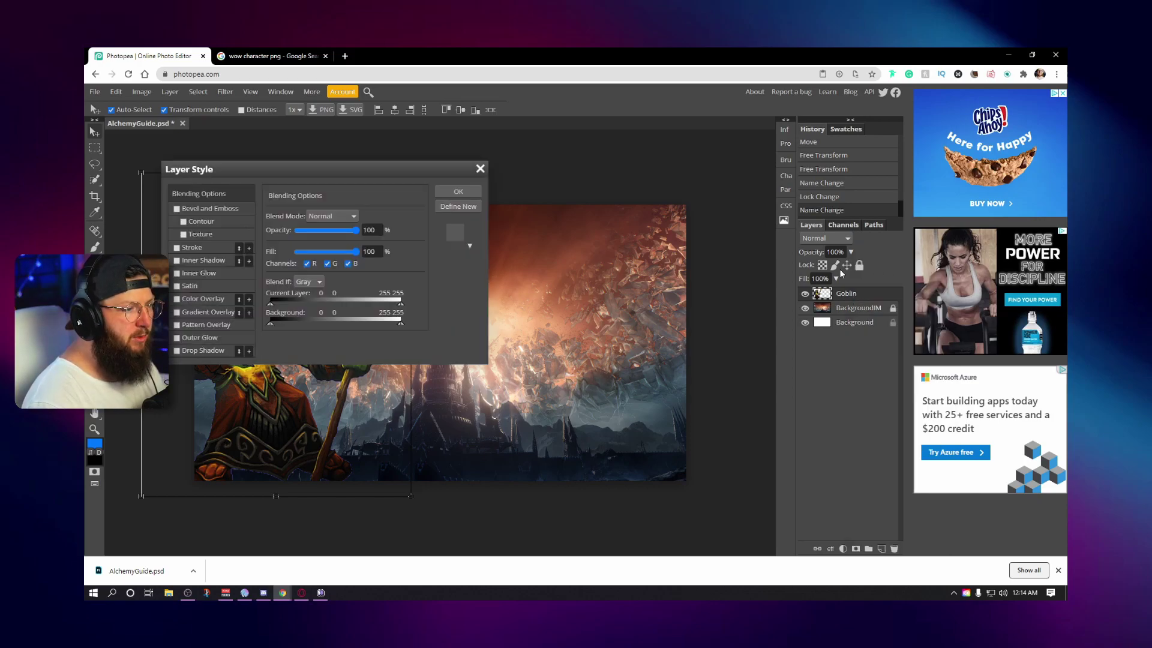
left_click_drag(414, 181, 967, 156)
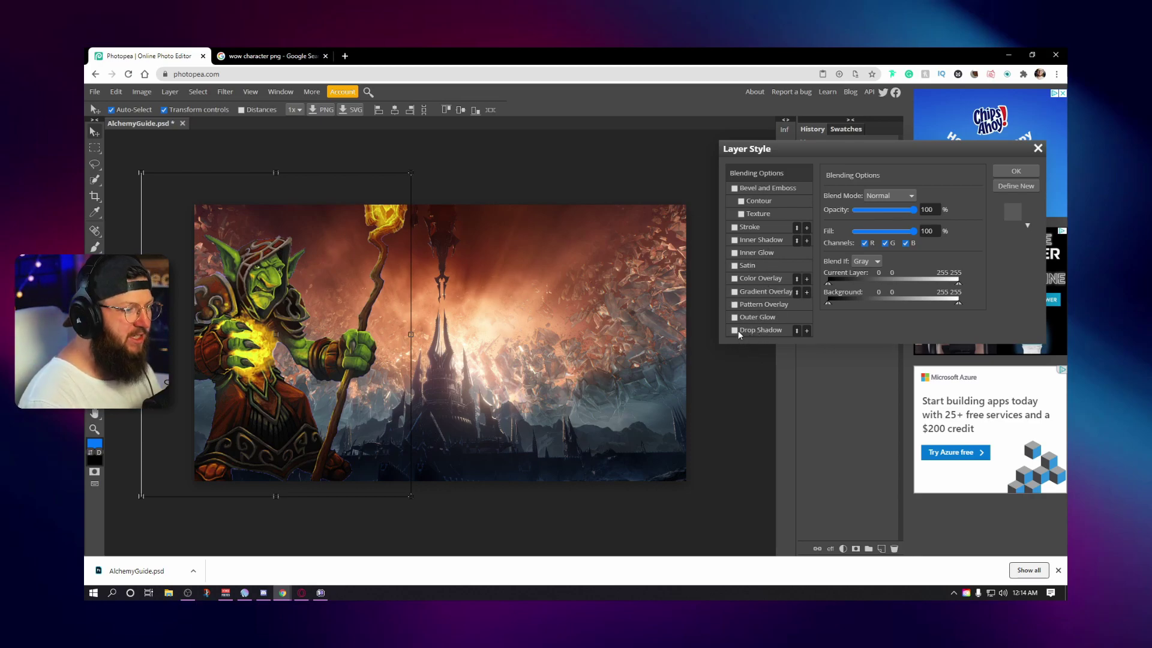
left_click(763, 330)
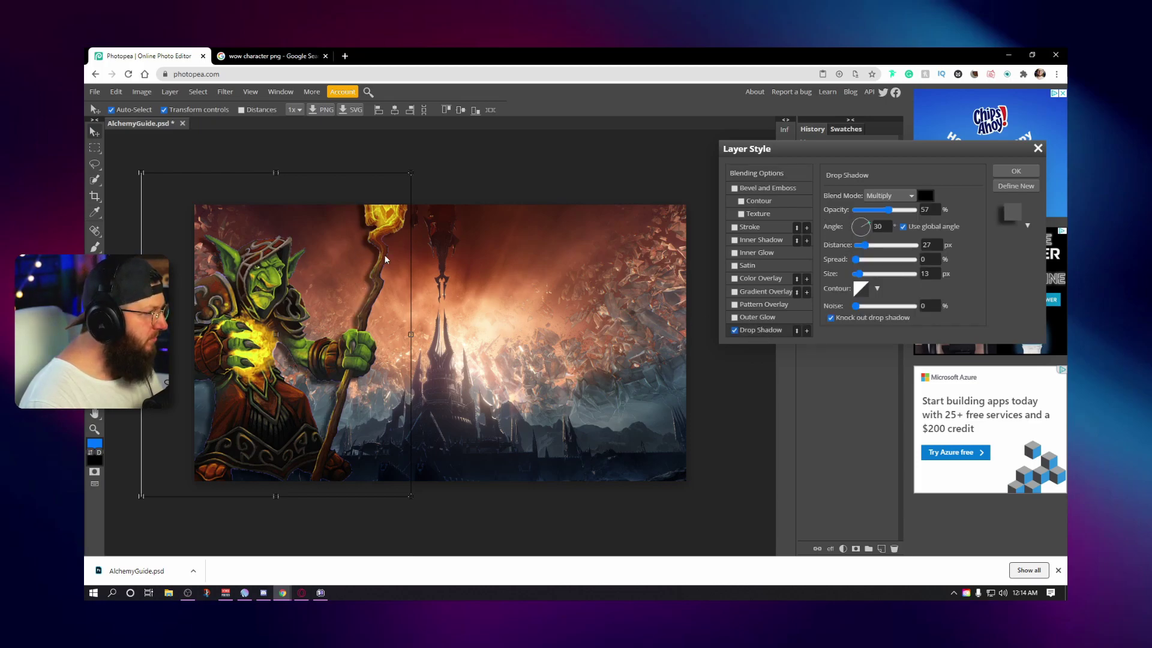
left_click(735, 330)
left_click(736, 330)
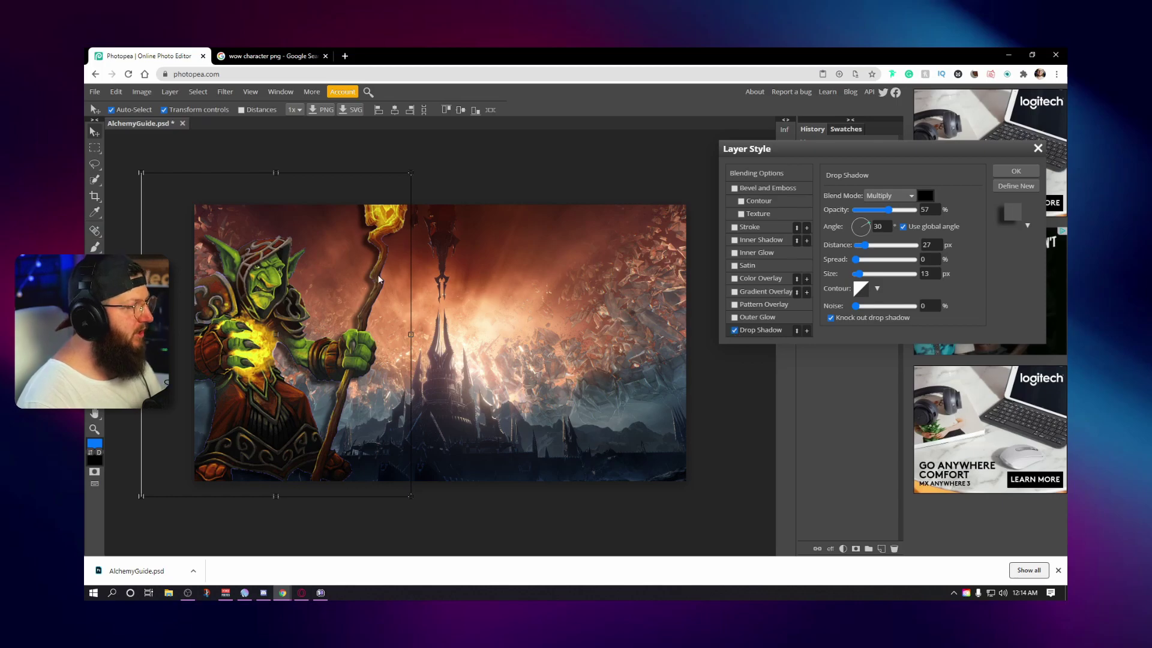
left_click(735, 331)
left_click(735, 331)
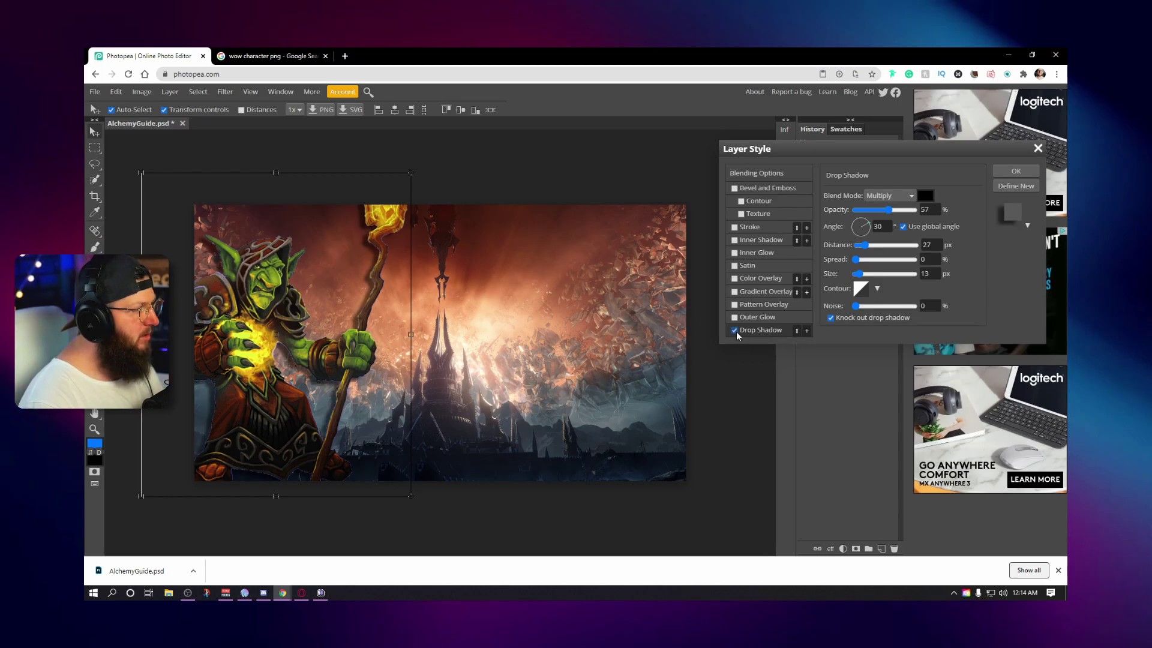
left_click(998, 172)
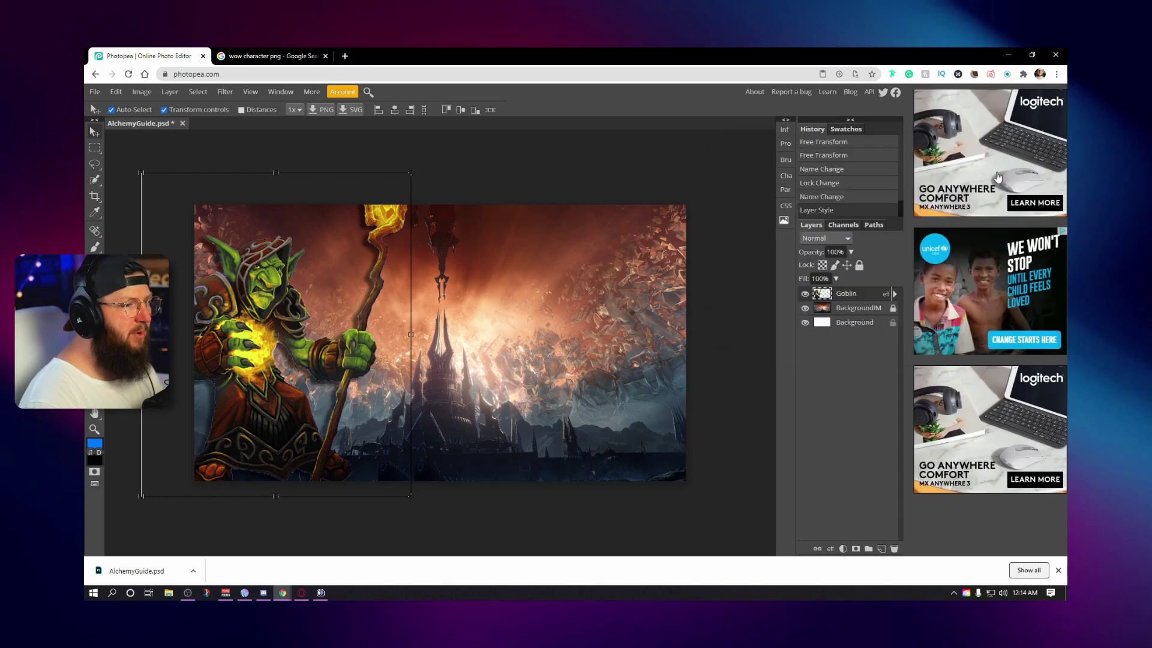
left_click(733, 362)
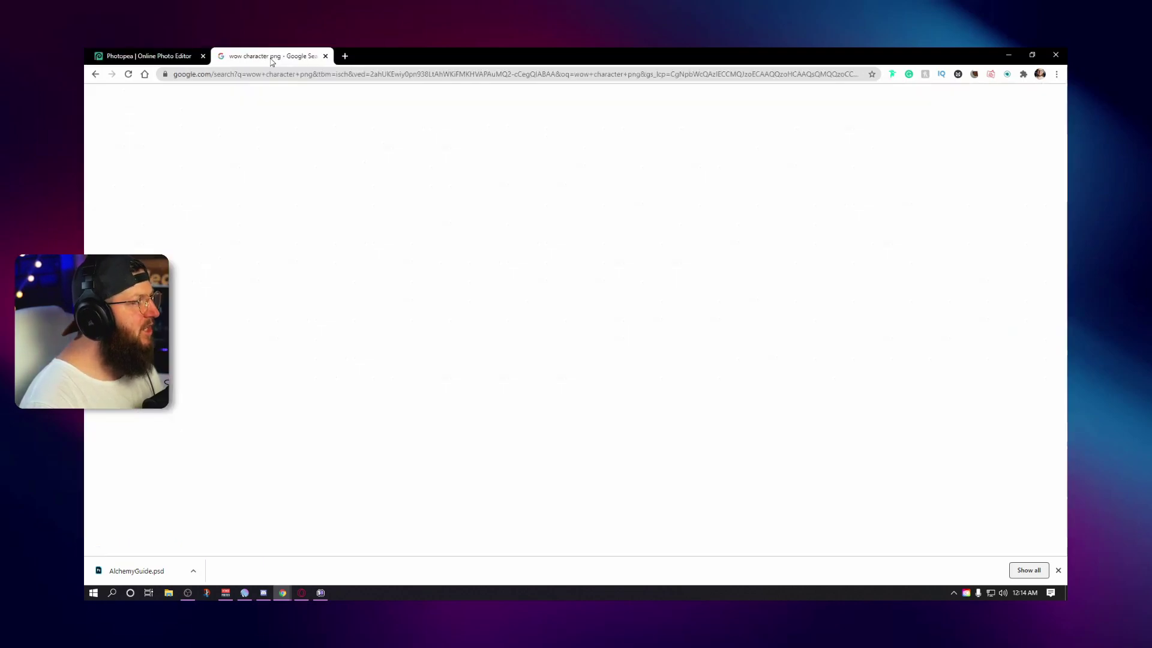
Step: Search Google Images for 'wow potion bottle png' and browse the results
left_click(271, 57)
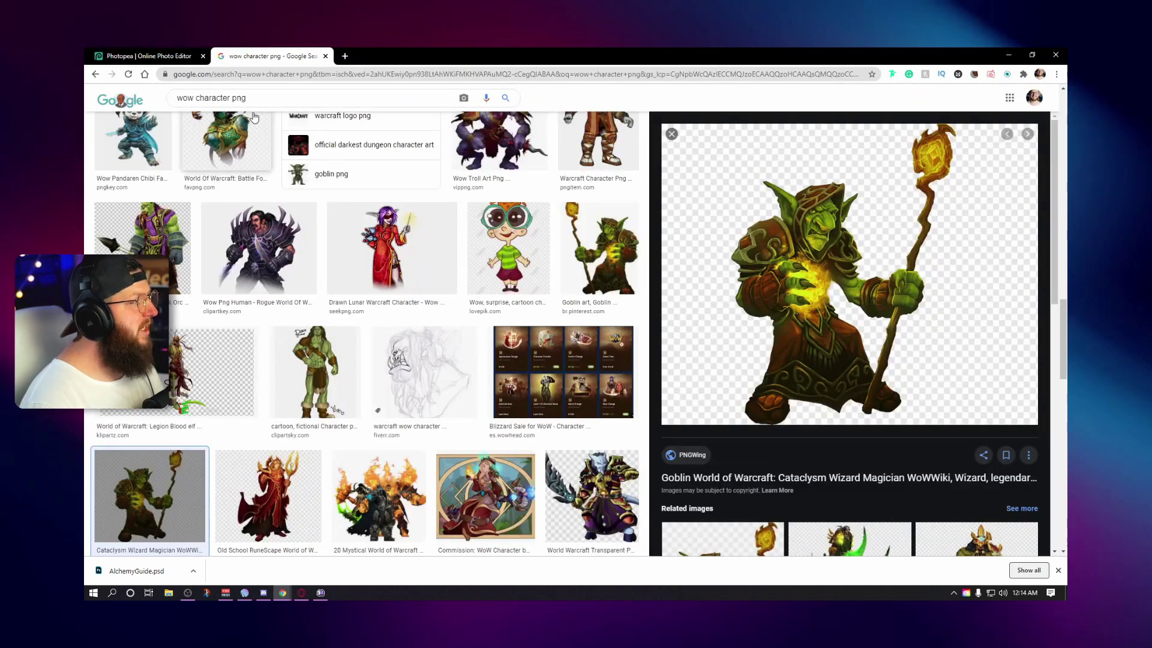
left_click_drag(196, 99, 265, 101)
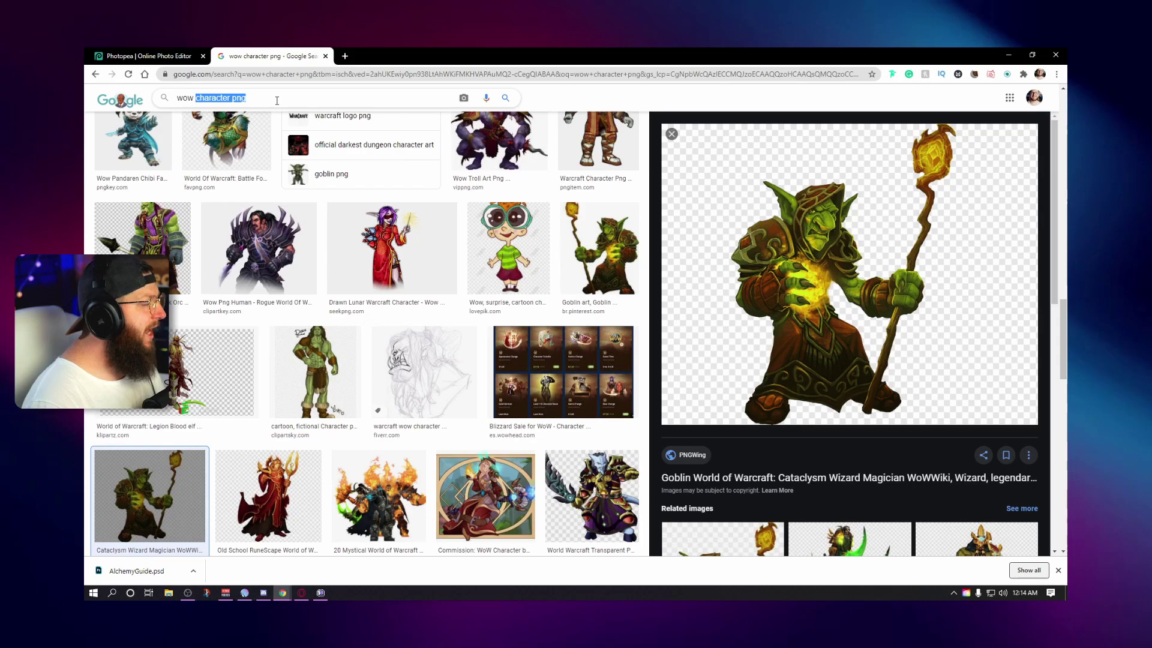
type("potion bott")
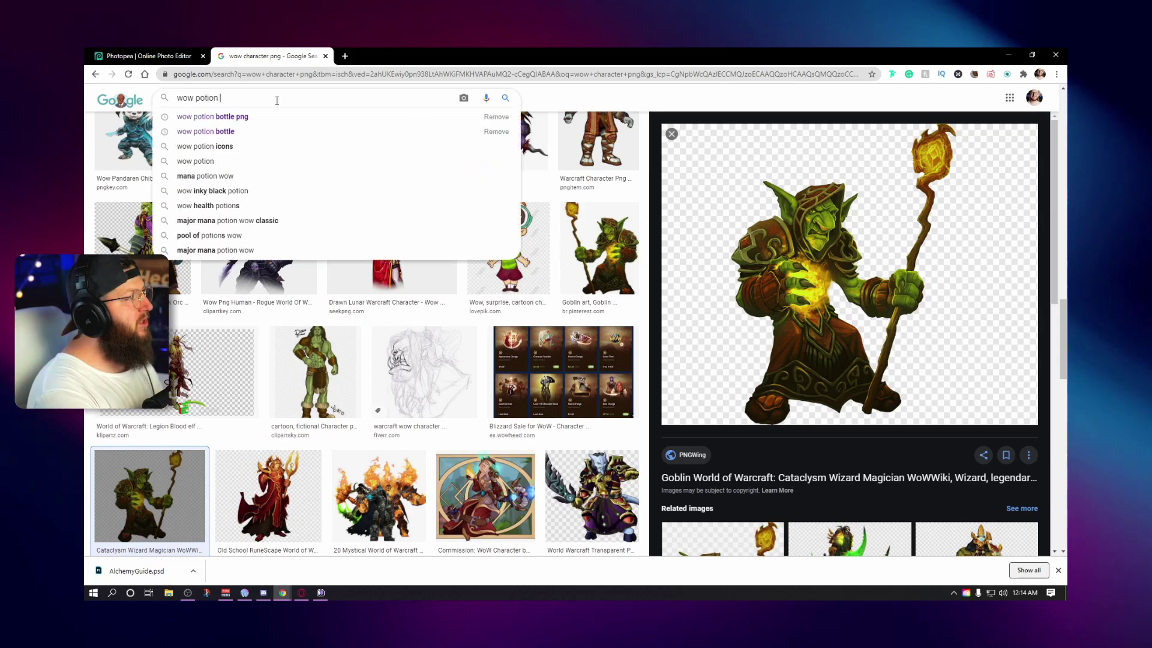
type("le png")
key("Return")
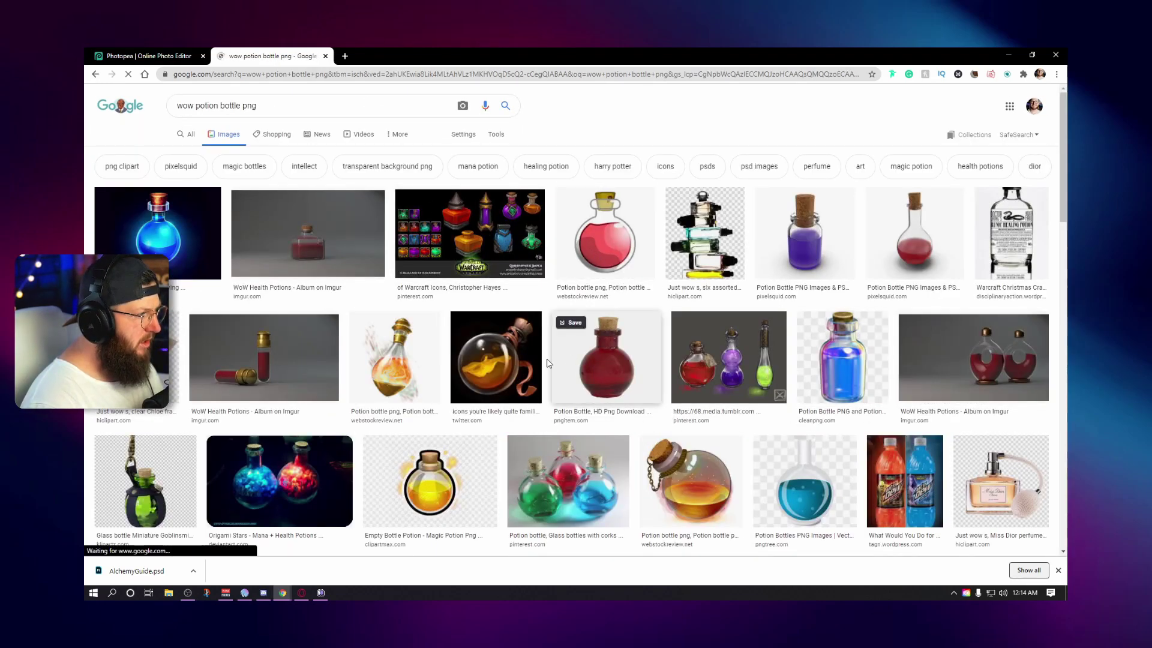
scroll(516, 380, "down", 1)
scroll(515, 379, "down", 7)
scroll(515, 378, "up", 8)
Step: Search 'wow alchemy png', open the green-potion Alchemy Guide icon and copy the image
left_click_drag(197, 106, 352, 107)
type("alchemy png")
key("Return")
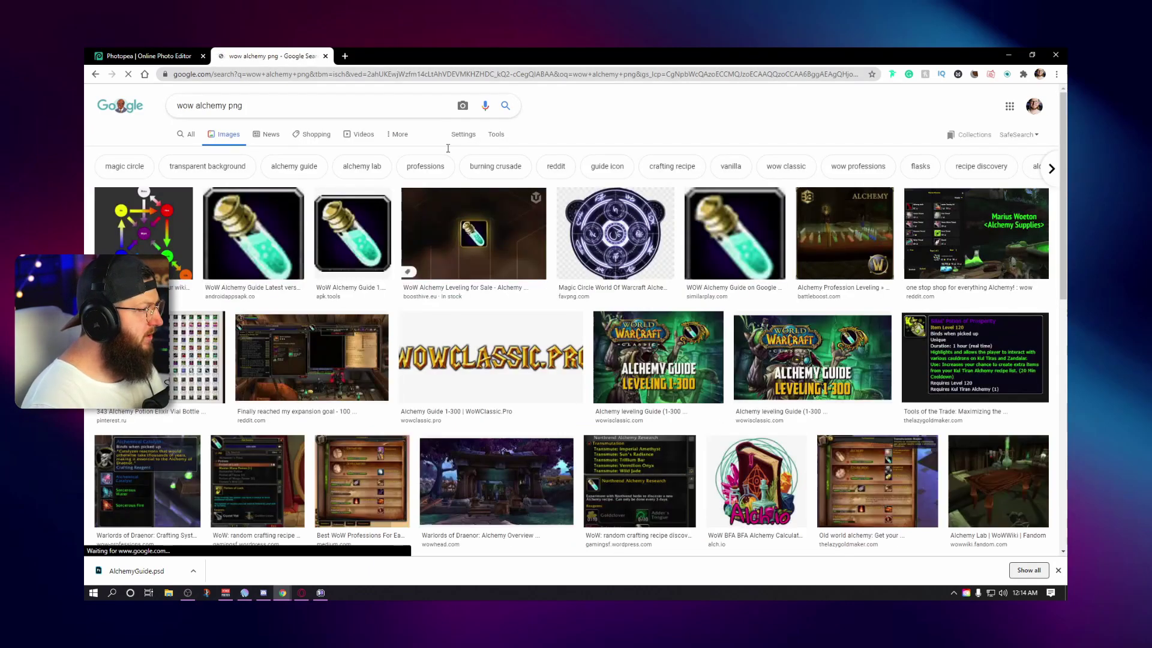
left_click(352, 234)
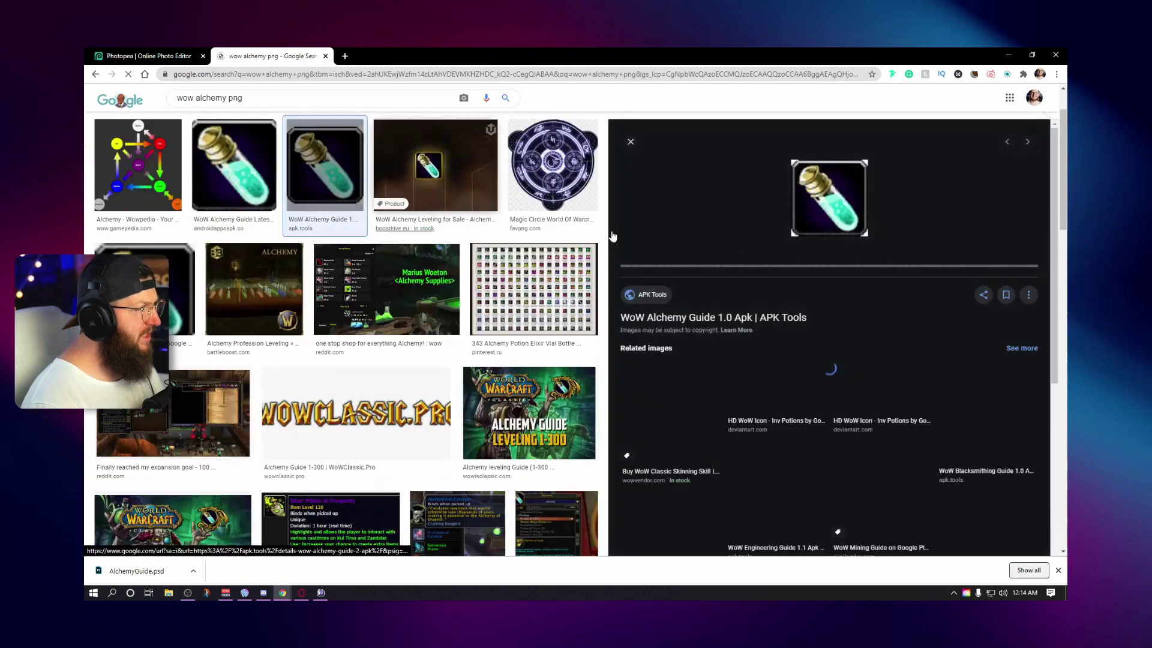
right_click(831, 191)
left_click(872, 296)
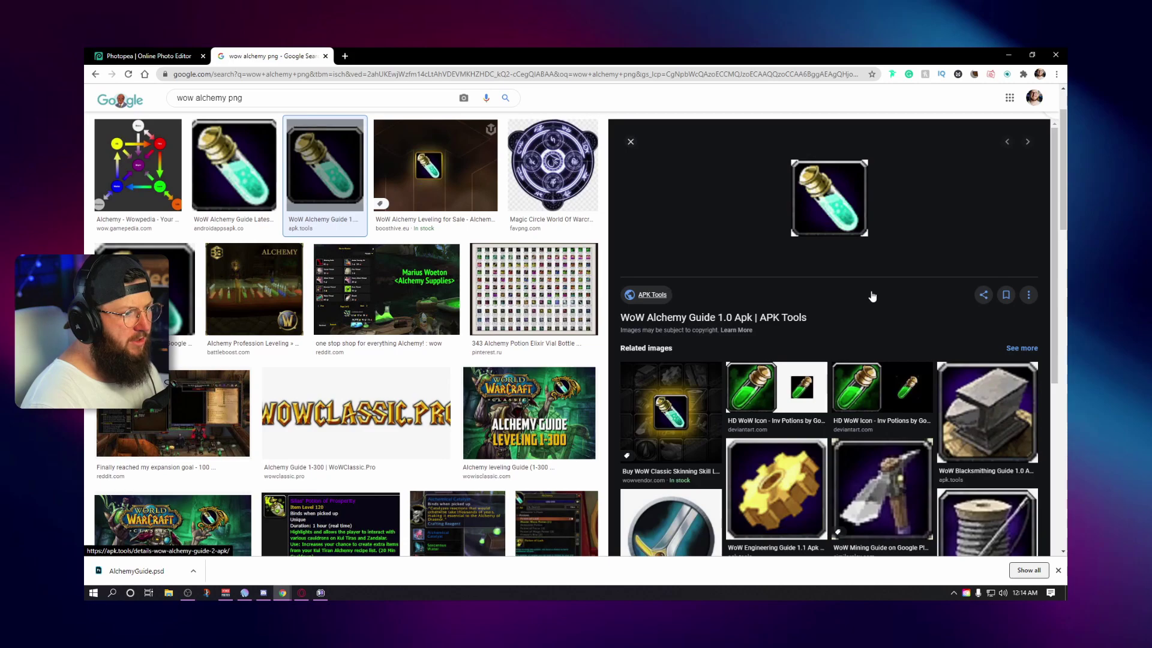
Step: Paste the potion into the AlchemyGuide document as a new layer, centred, and zoom in
left_click(174, 57)
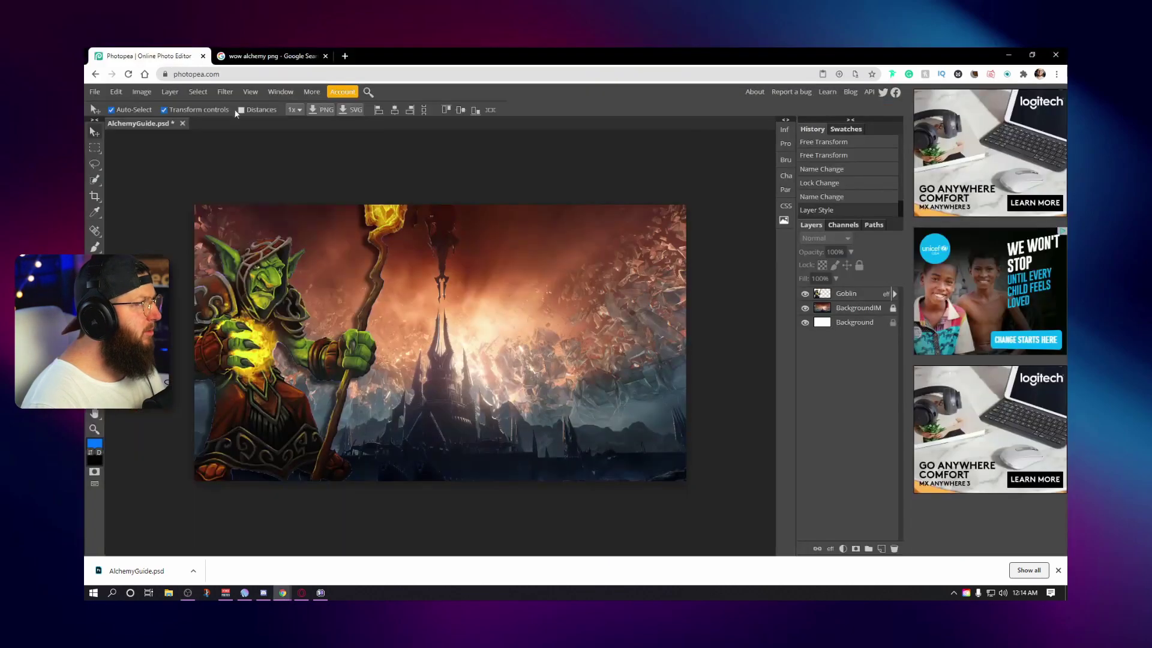
key("ctrl+v")
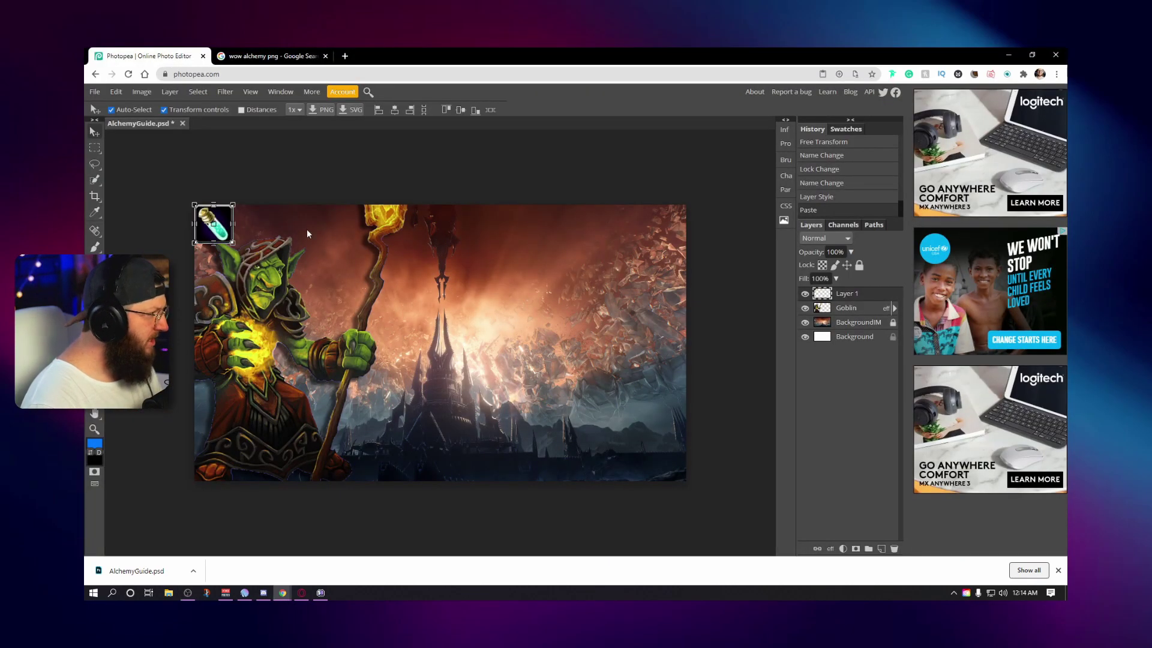
left_click_drag(220, 223, 526, 311)
key("z")
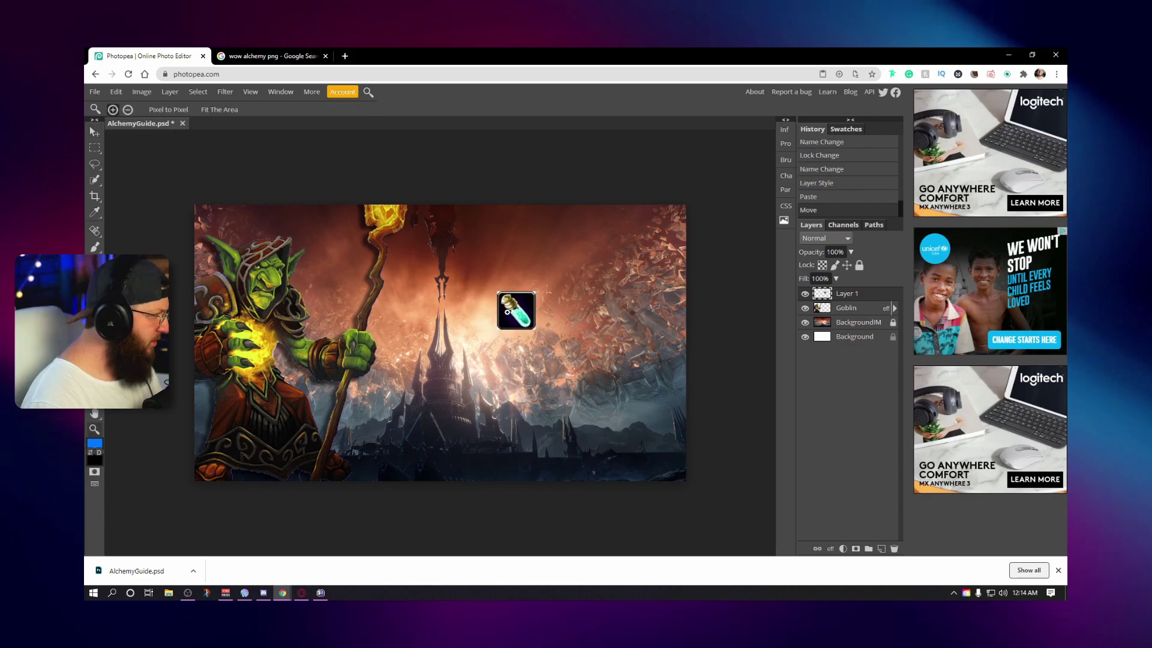
left_click(525, 317)
left_click(553, 328)
key("v")
Step: Select the bottle with Object Selection, invert the selection, and delete the dark background
key("w")
left_click(365, 227)
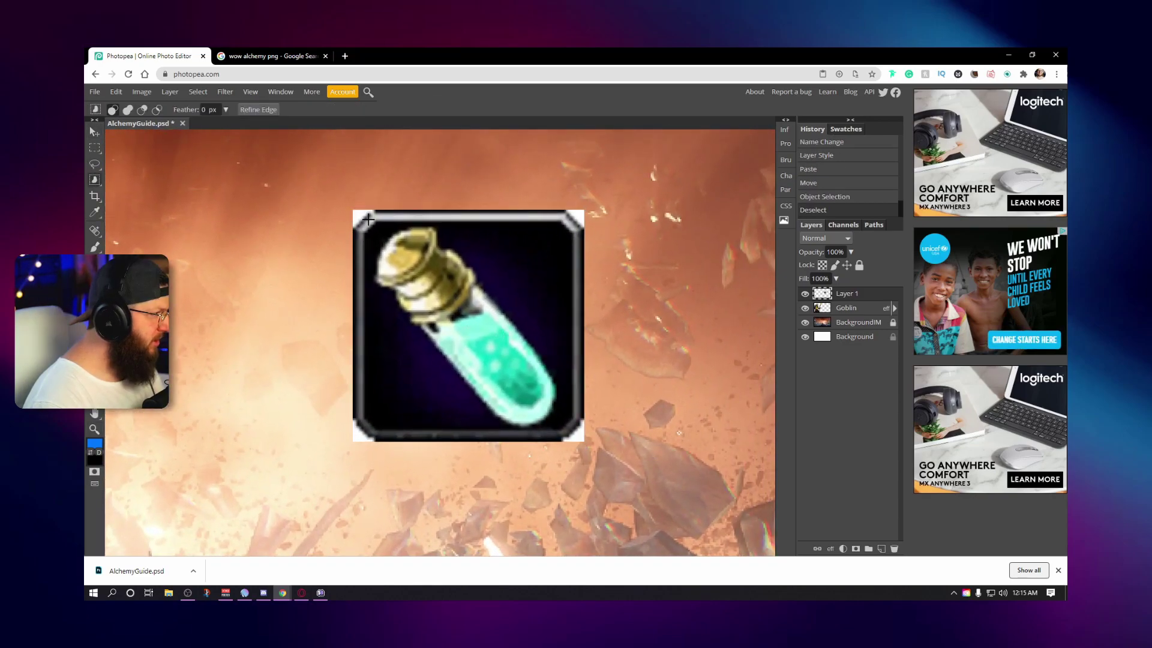
left_click_drag(405, 259, 567, 431)
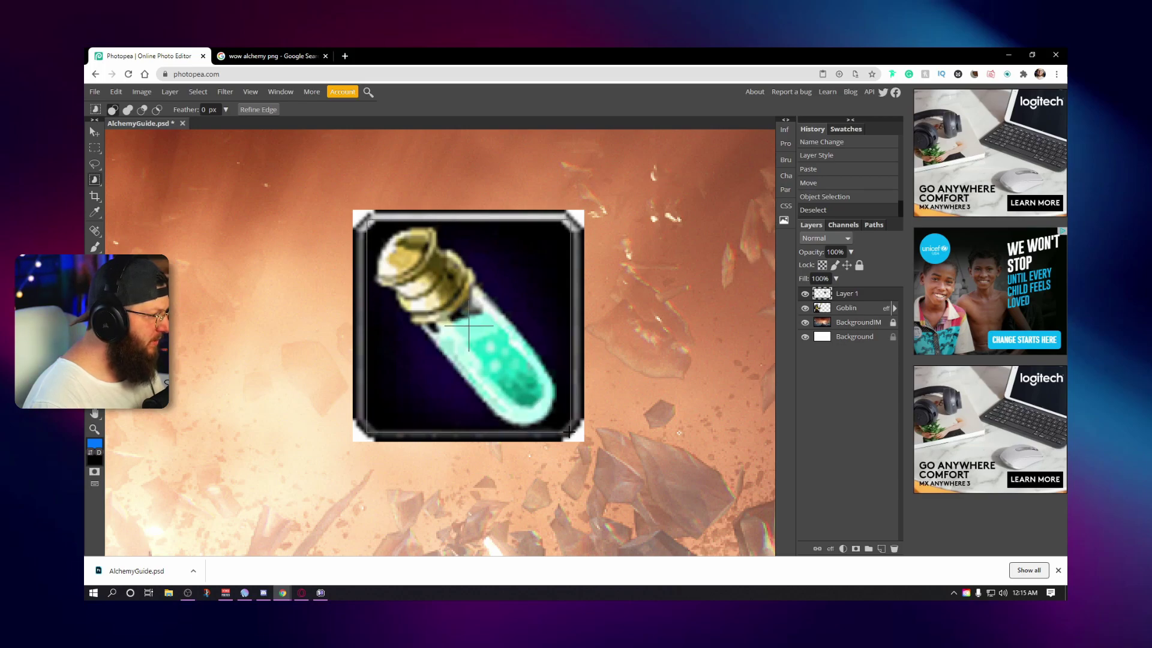
left_click(198, 91)
left_click(207, 138)
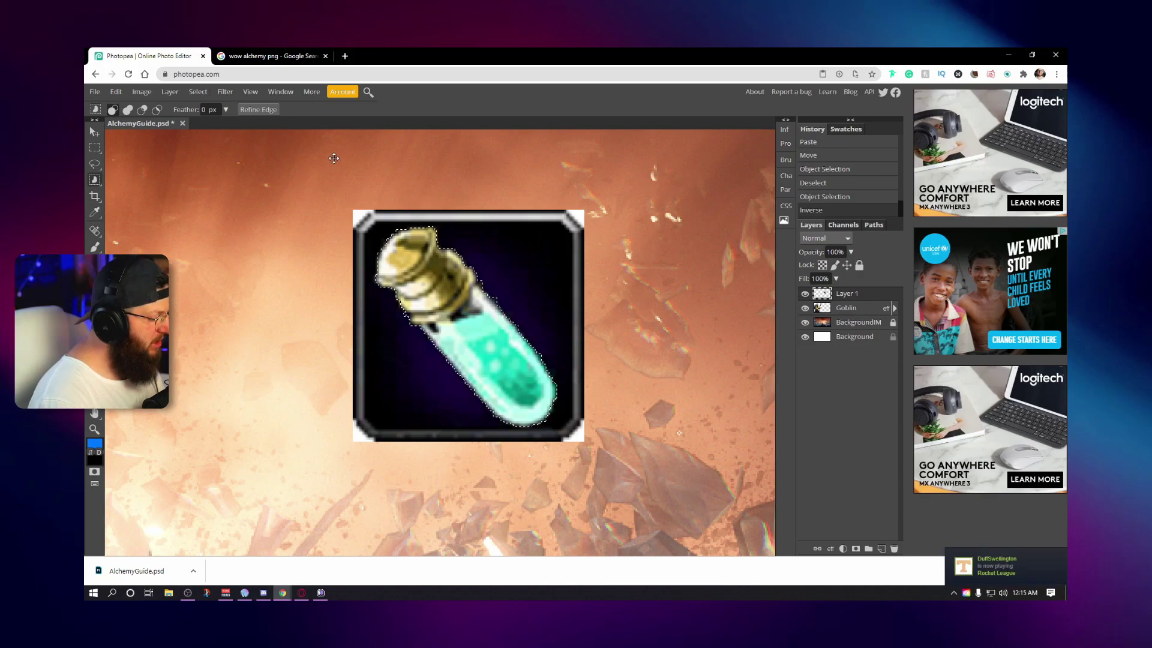
key("Delete")
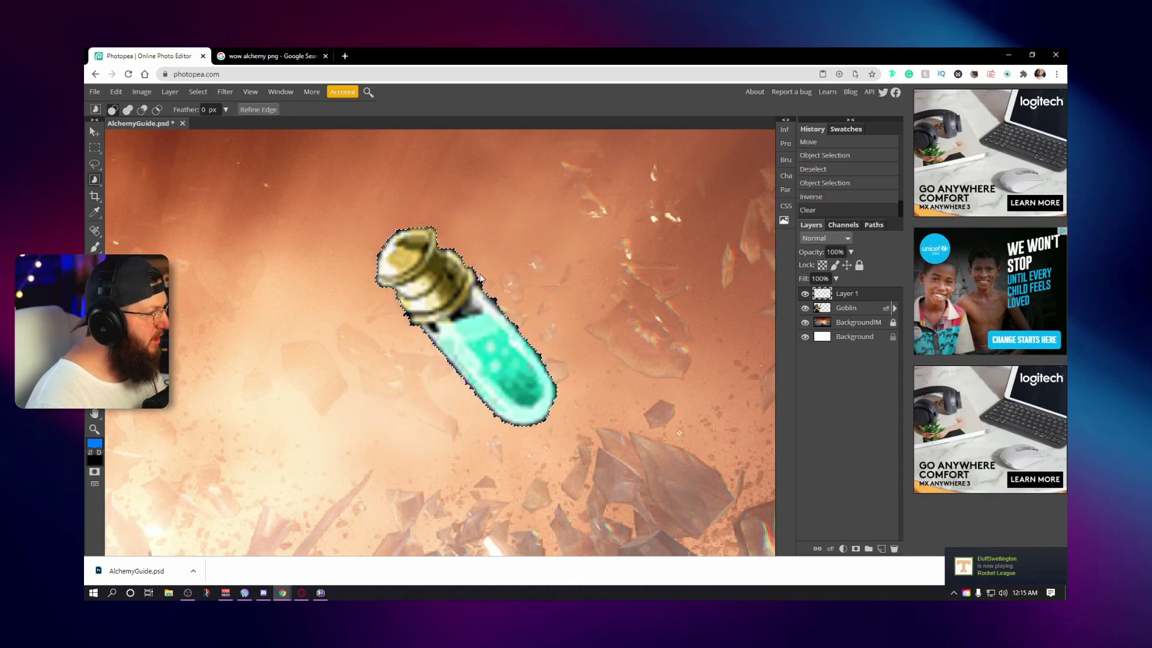
key("ctrl+d")
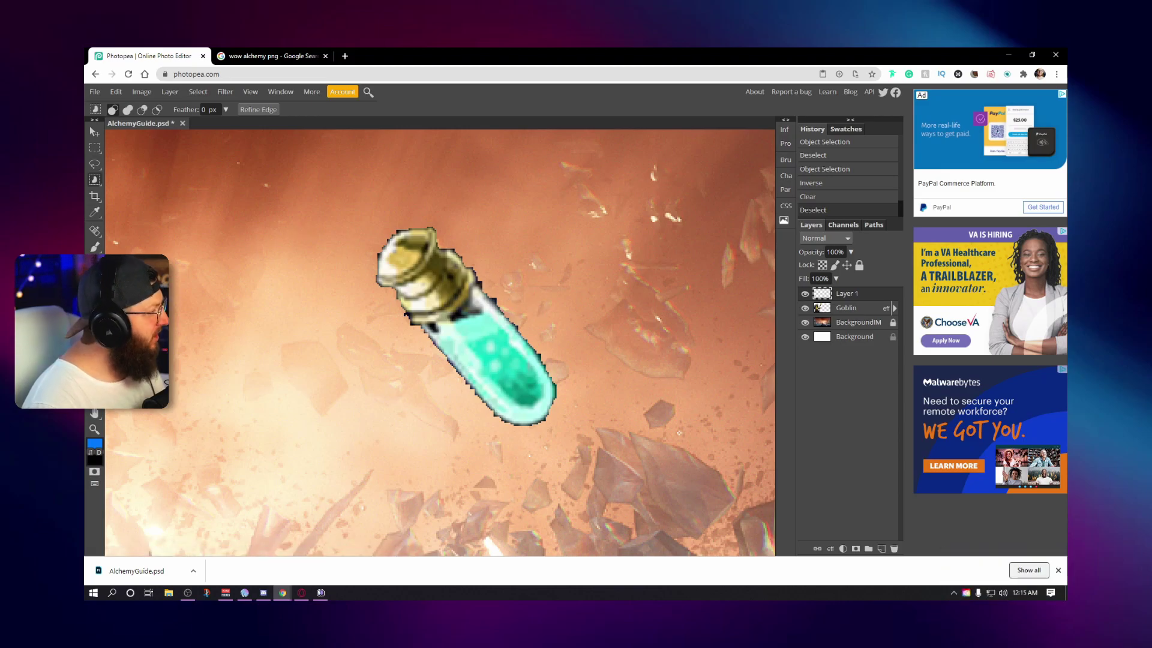
key("e")
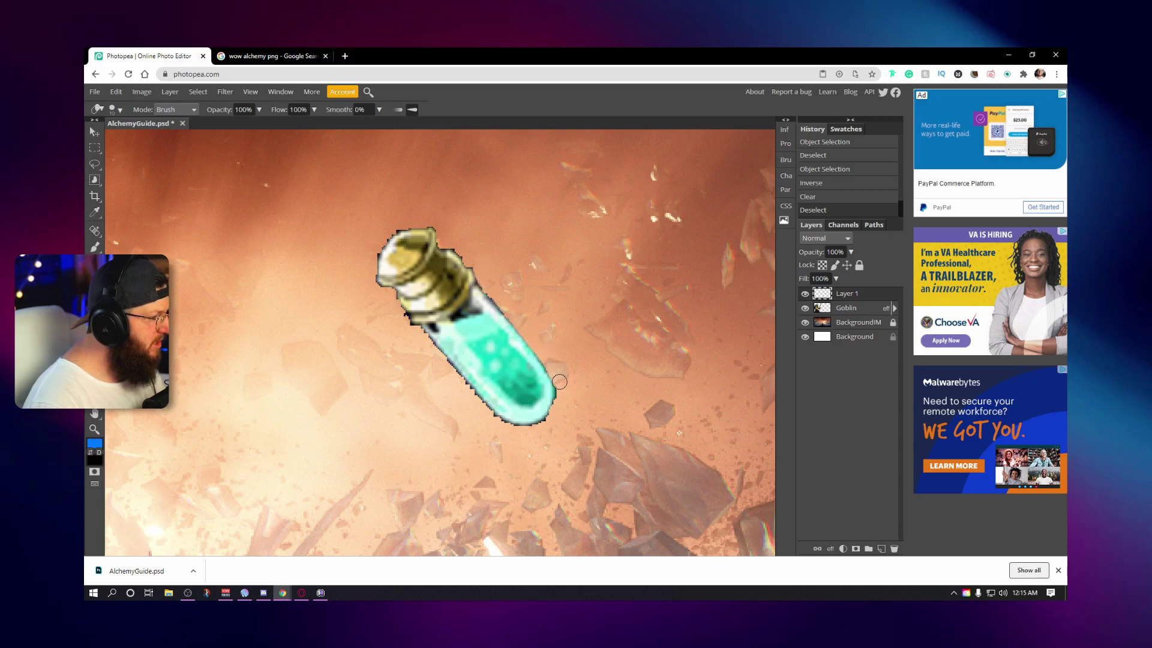
Step: Erase leftover dark pixels along the bottle's edges and top, then fit the view
left_click(557, 419)
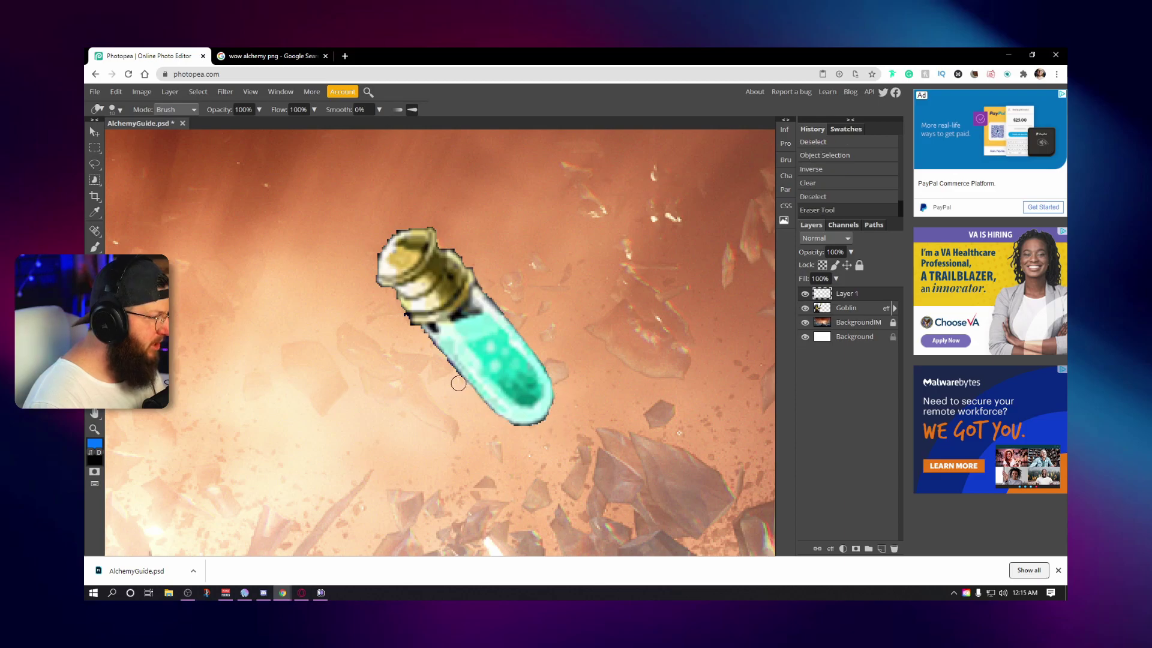
left_click(442, 363)
left_click(462, 249)
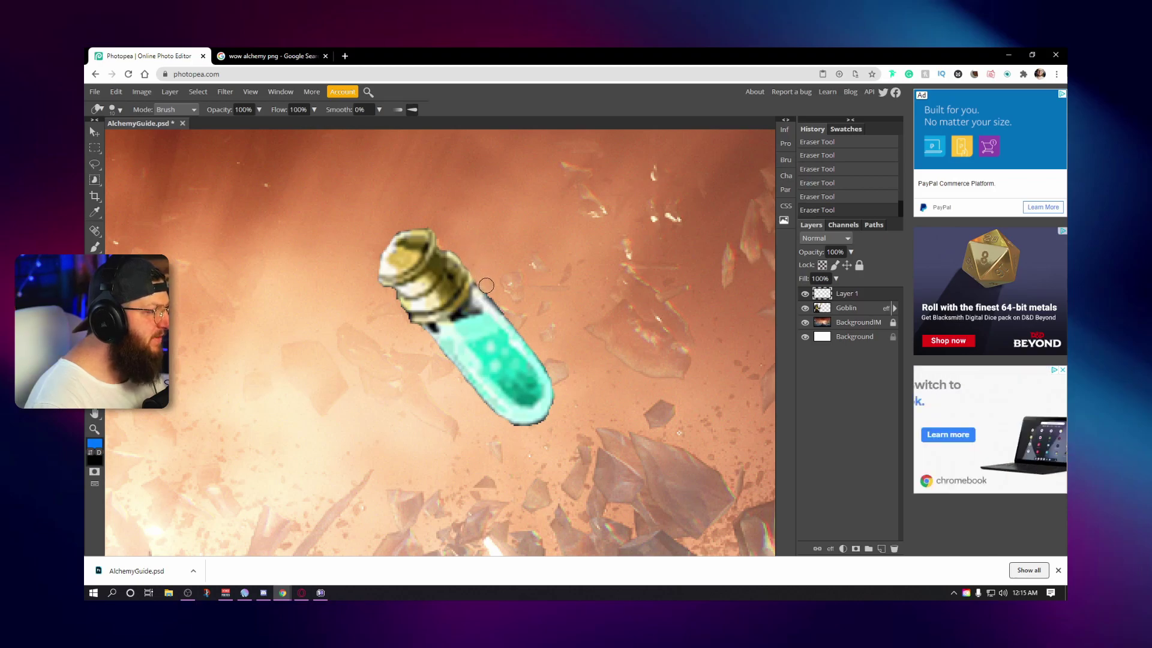
key("v")
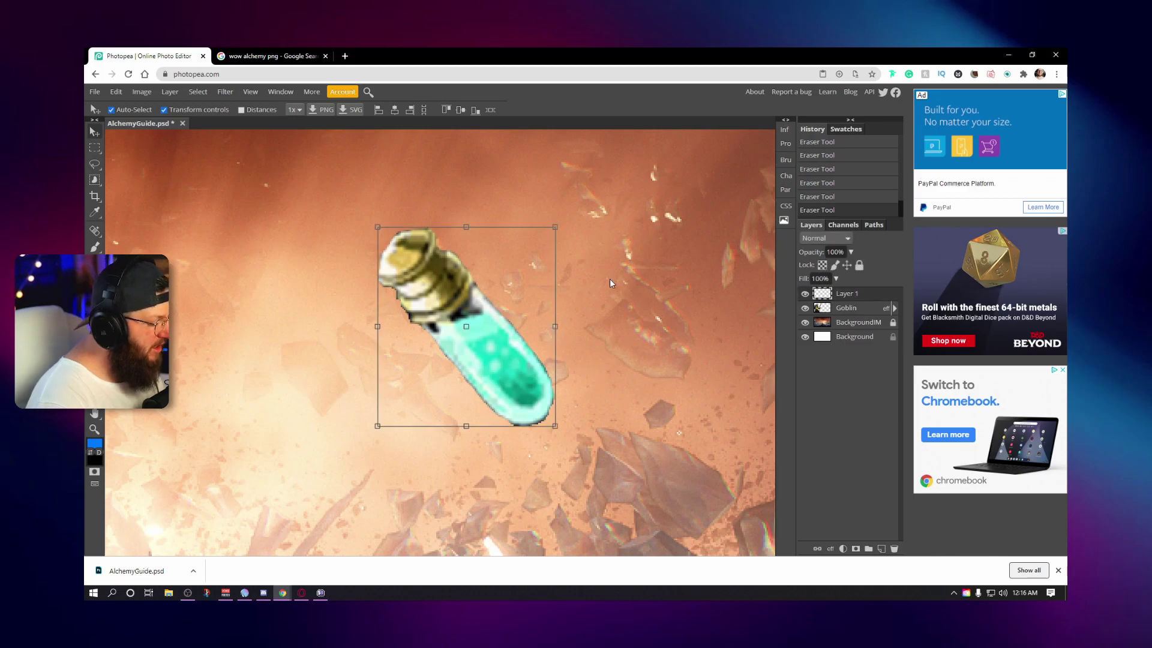
key("ctrl+0")
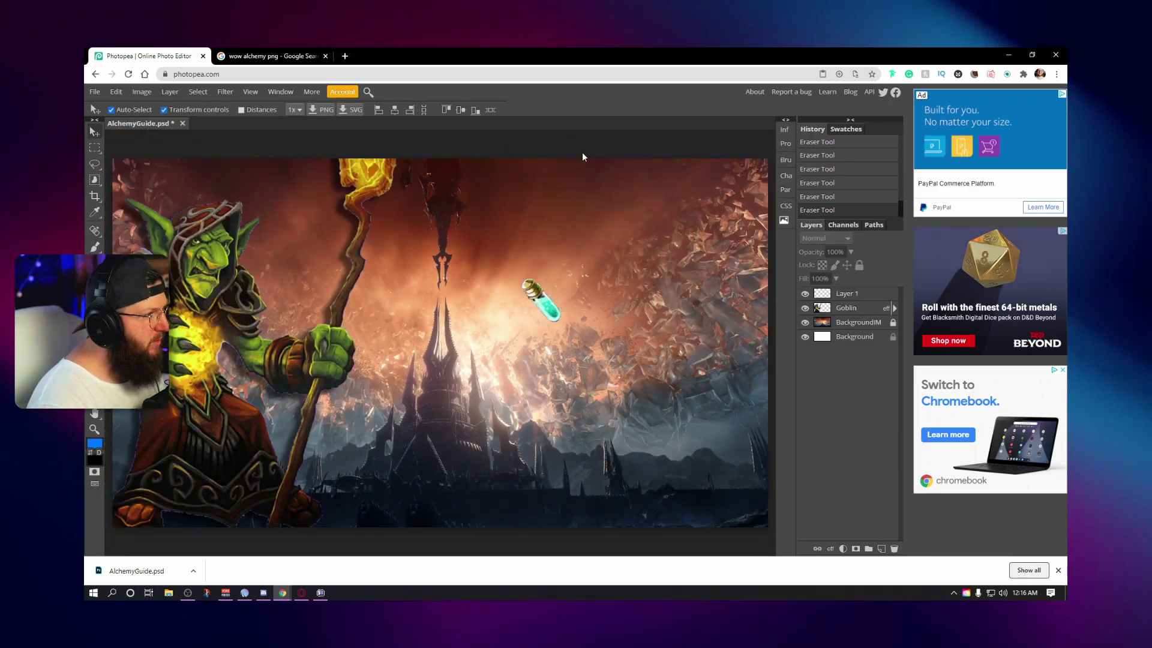
Step: Zoom into the bottle's tip and erase the dark fringe along its bottom edge
key("z")
left_click_drag(567, 323, 528, 310)
key("v")
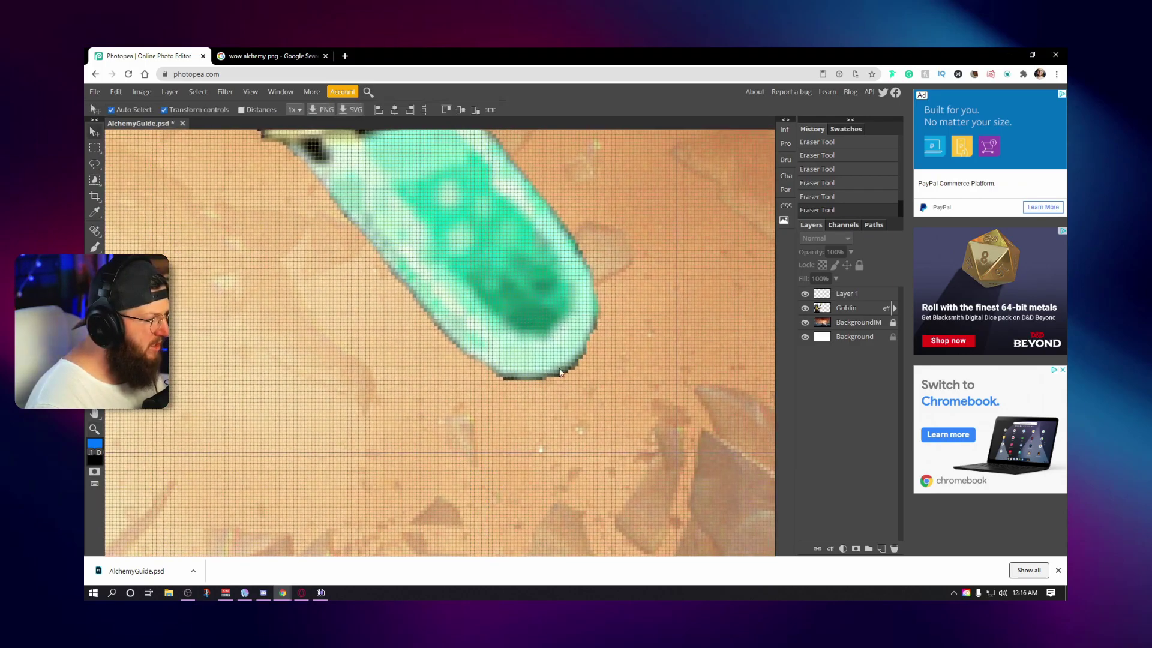
left_click(94, 231)
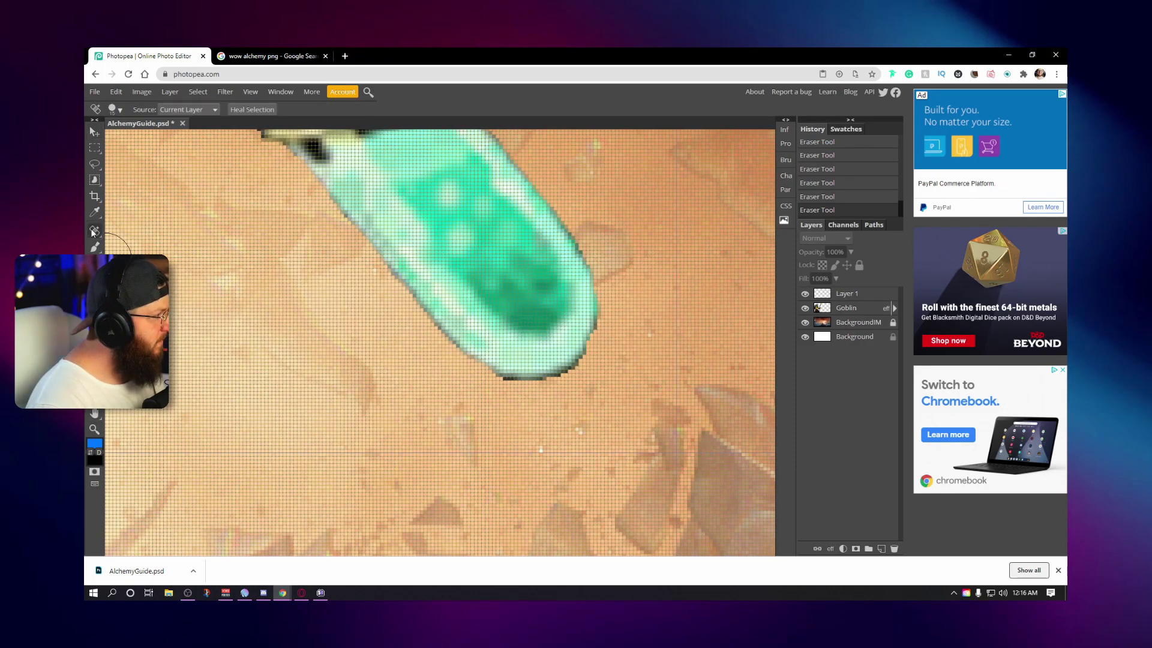
key("b")
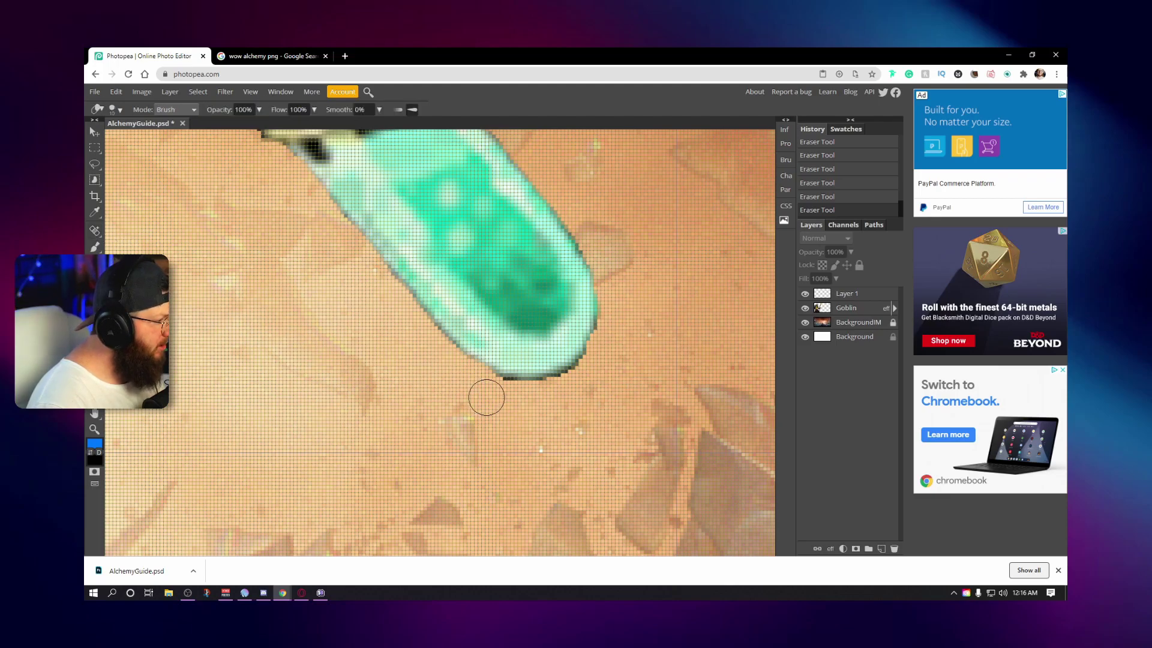
left_click(487, 393)
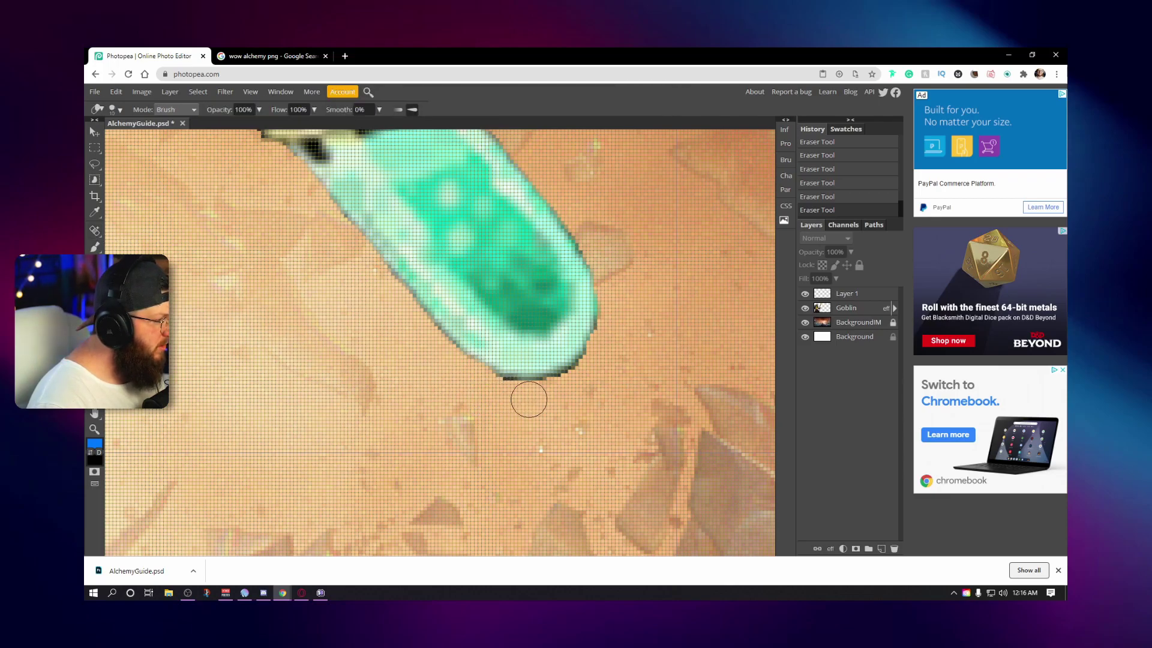
left_click(661, 357)
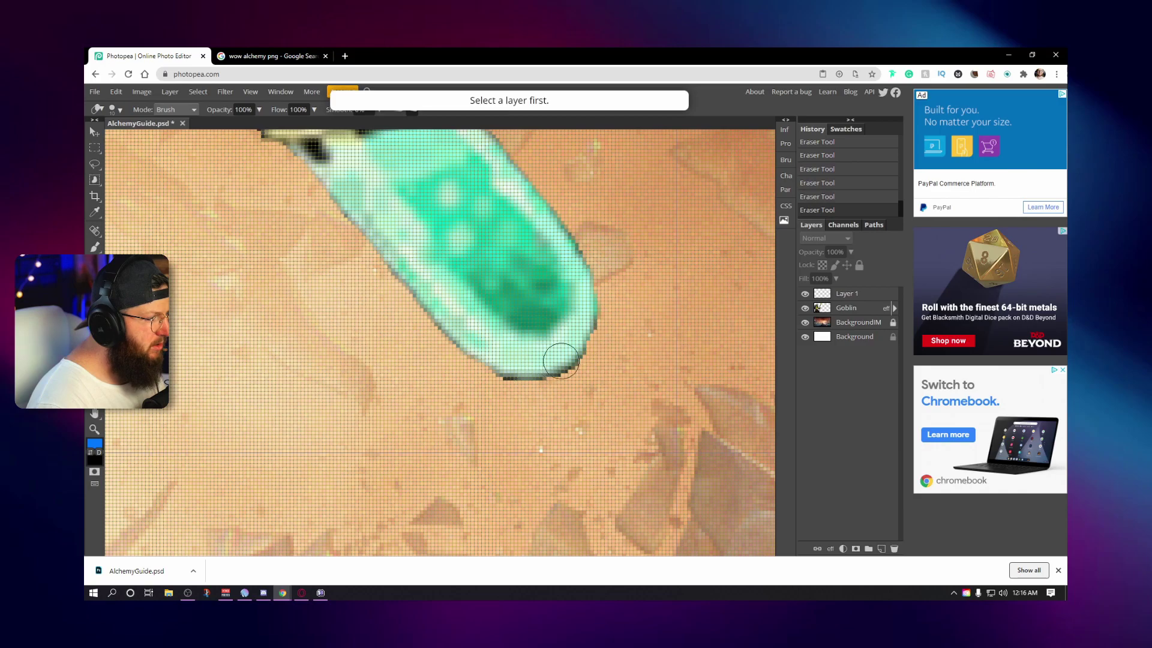
left_click(860, 295)
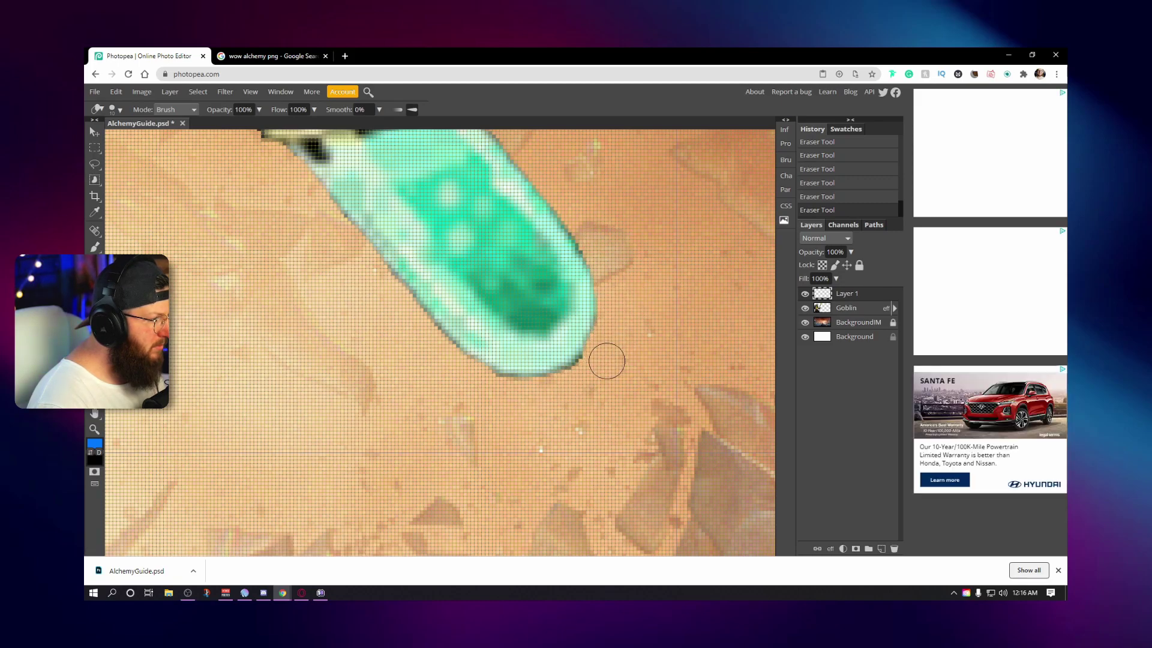
mouse_move(597, 368)
left_mouse_down()
mouse_move(536, 395)
mouse_move(488, 392)
mouse_move(525, 391)
left_mouse_up()
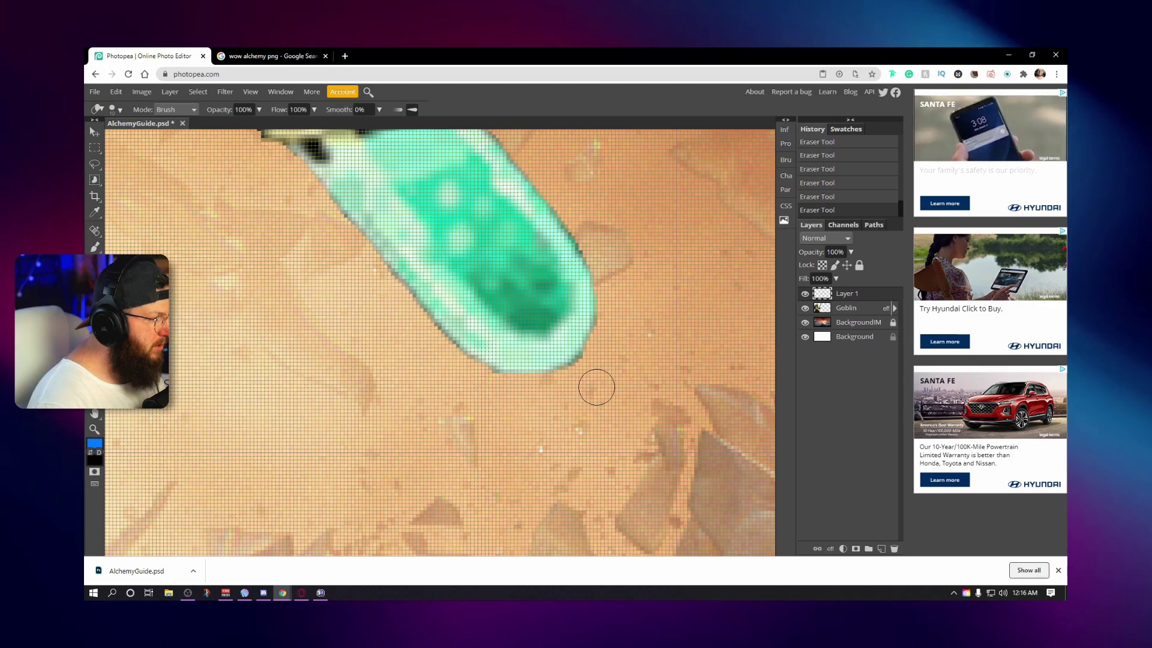
key("v")
key("ctrl+0")
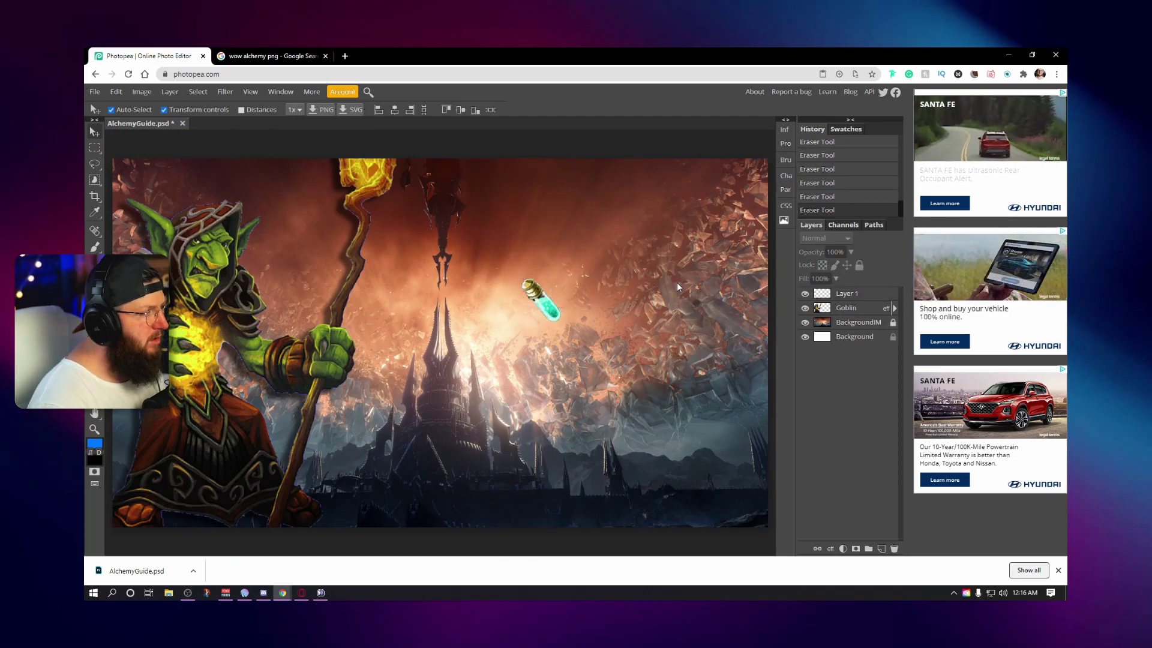
Step: Move the potion down-left toward the castle and give it a 12 px drop shadow
left_click_drag(552, 312, 446, 433)
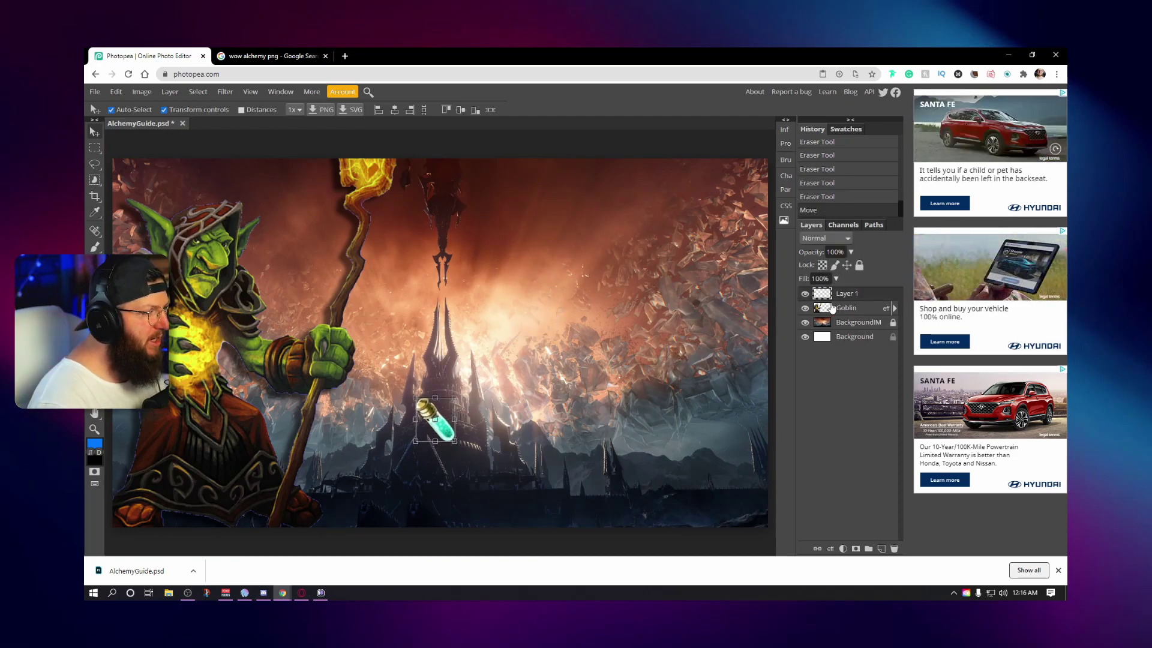
right_click(844, 295)
left_click(877, 259)
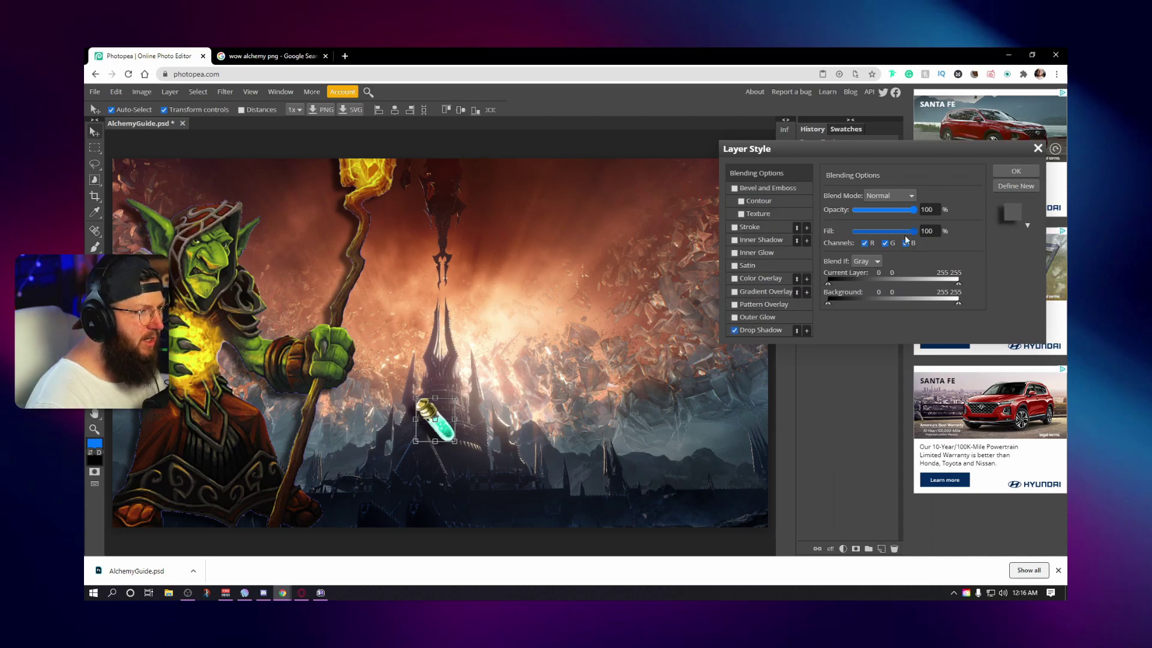
left_click(762, 330)
mouse_move(862, 246)
left_mouse_down()
mouse_move(882, 244)
mouse_move(866, 250)
left_mouse_up()
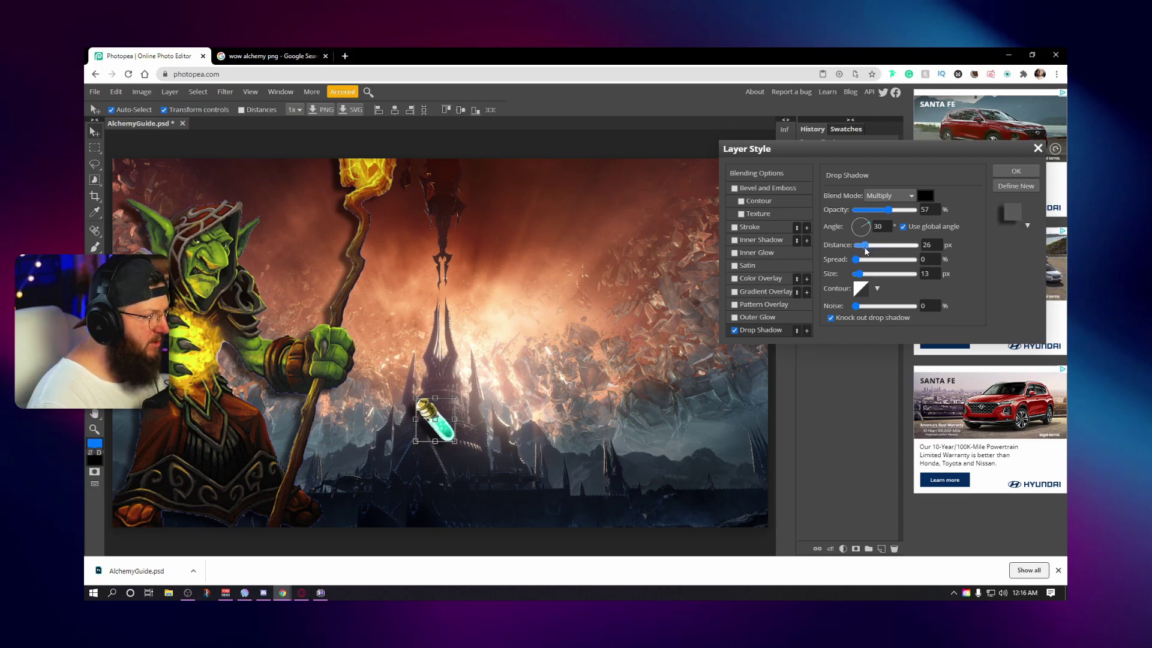
left_click(1016, 171)
Step: Enlarge the potion to about 138.6%, rename its layer 'Potion', and duplicate it
left_click_drag(455, 441, 428, 477)
left_click(493, 110)
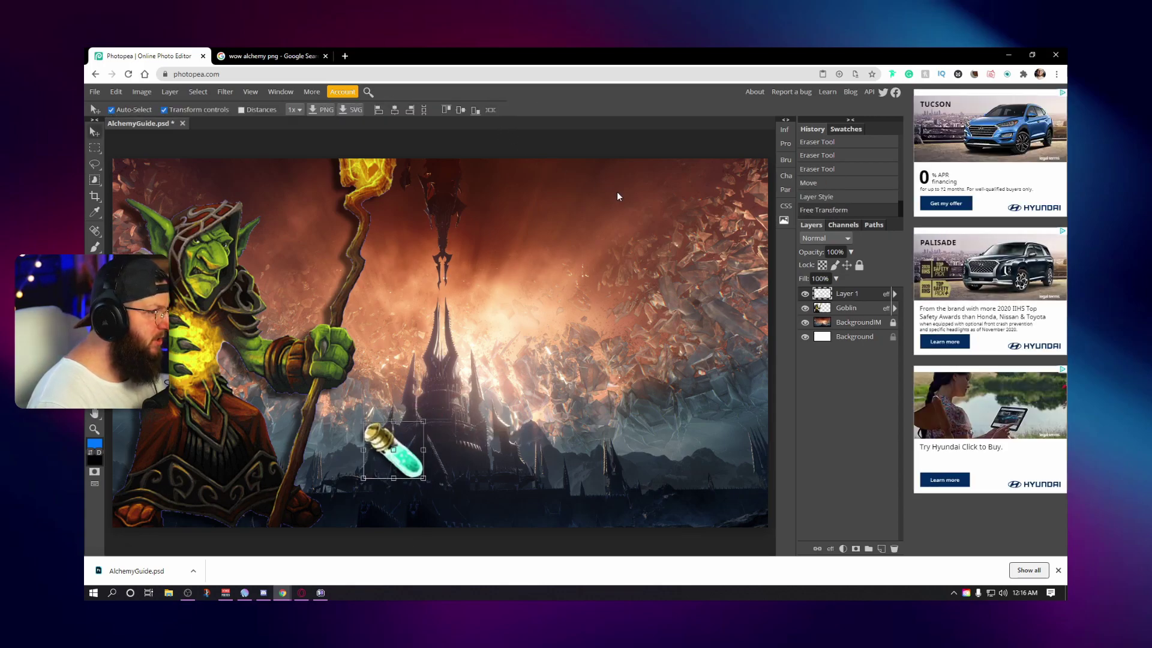
double_click(851, 293)
type("Pot")
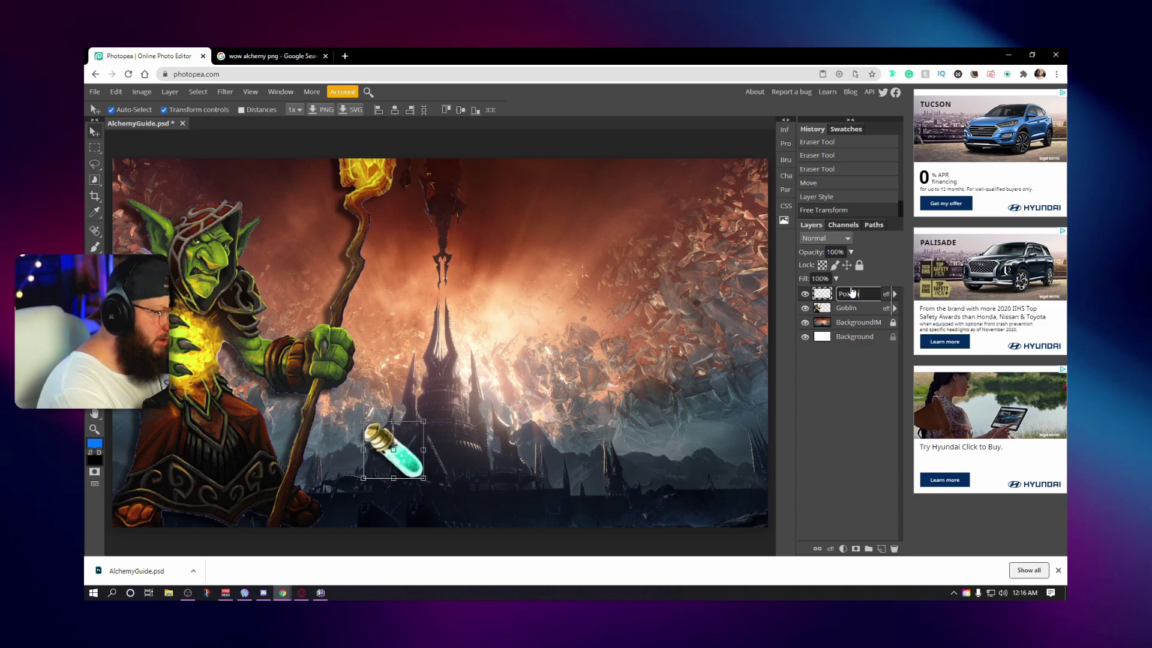
type("ion")
key("Return")
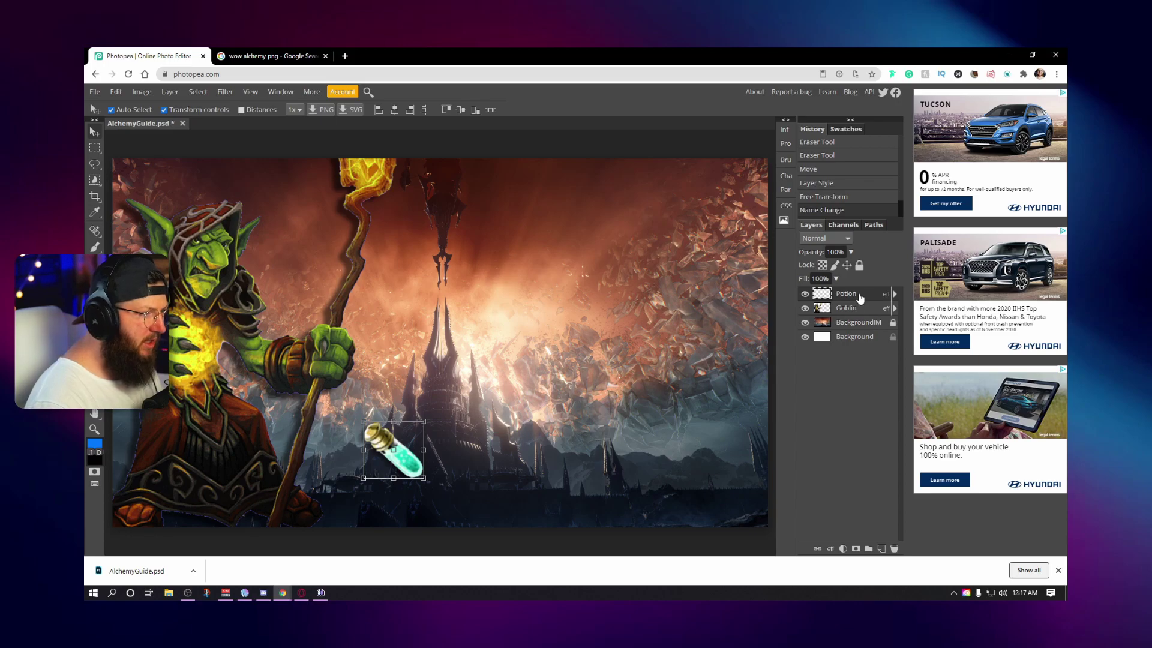
key("ctrl+j")
key("ctrl+j")
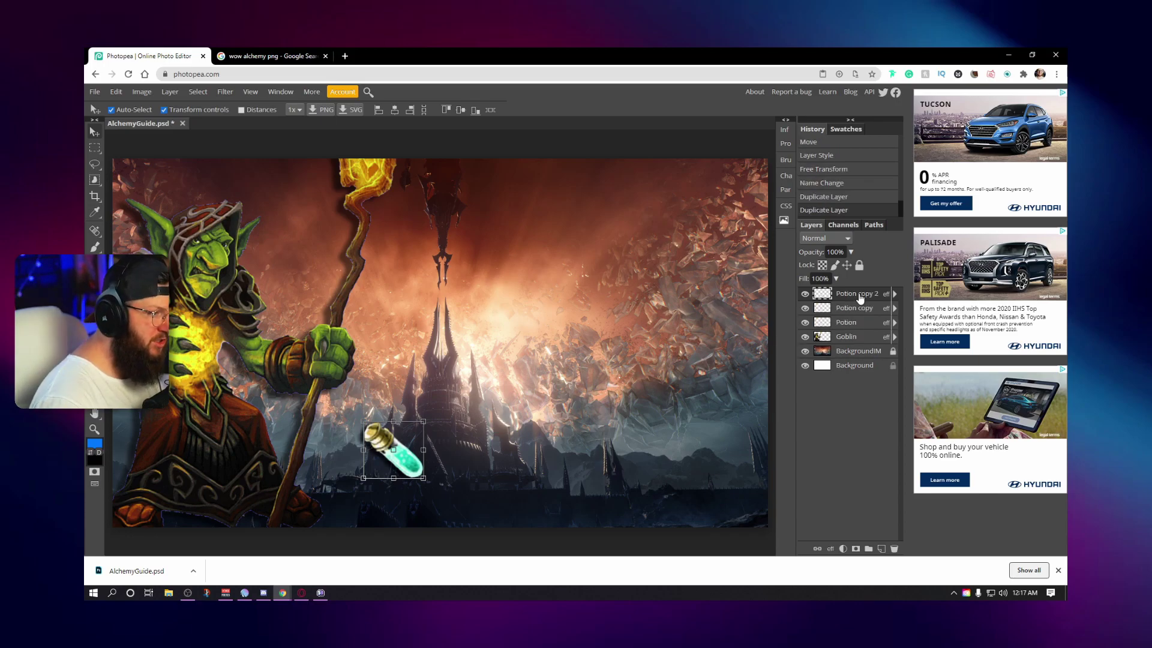
Step: Move the Potion copy to the mid-right and rotate it about 72°
left_click(865, 310)
left_click_drag(418, 462, 538, 440)
left_click_drag(570, 382, 628, 409)
mouse_move(660, 369)
left_mouse_down()
mouse_move(744, 367)
mouse_move(662, 362)
left_mouse_up()
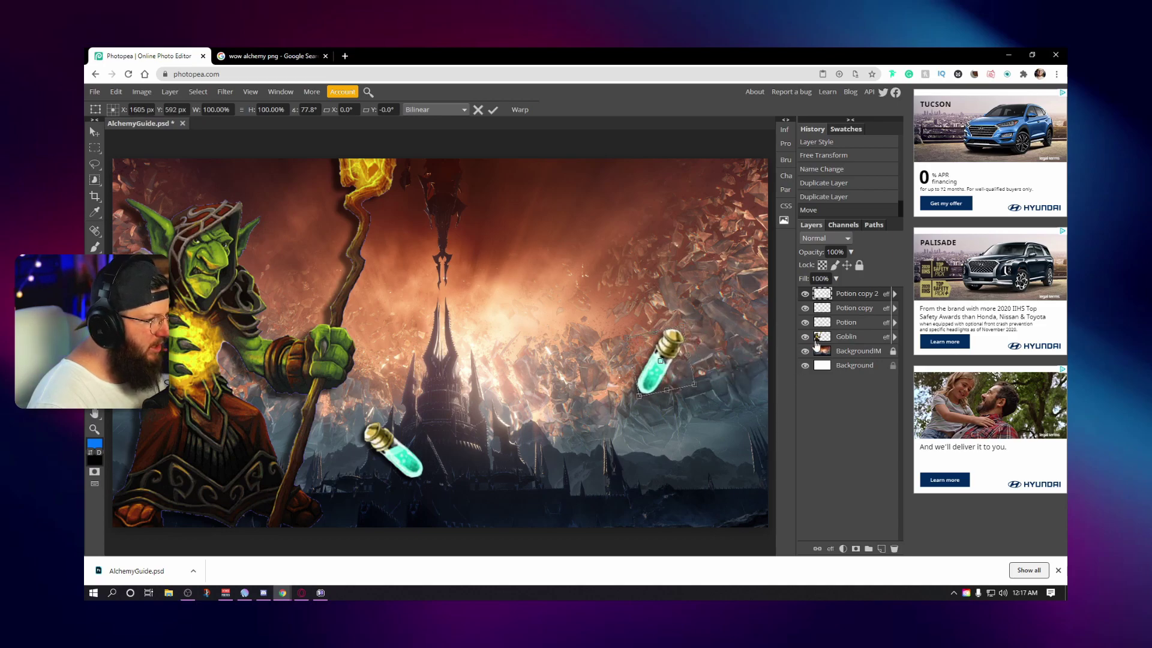
left_click(492, 110)
Step: Rotate the other potion copy to lie tilted near the bottom centre
left_click(418, 465)
left_click_drag(418, 465, 608, 485)
key("ctrl+t")
left_click_drag(636, 434, 456, 447)
left_click_drag(579, 429, 531, 447)
left_click_drag(595, 474, 575, 485)
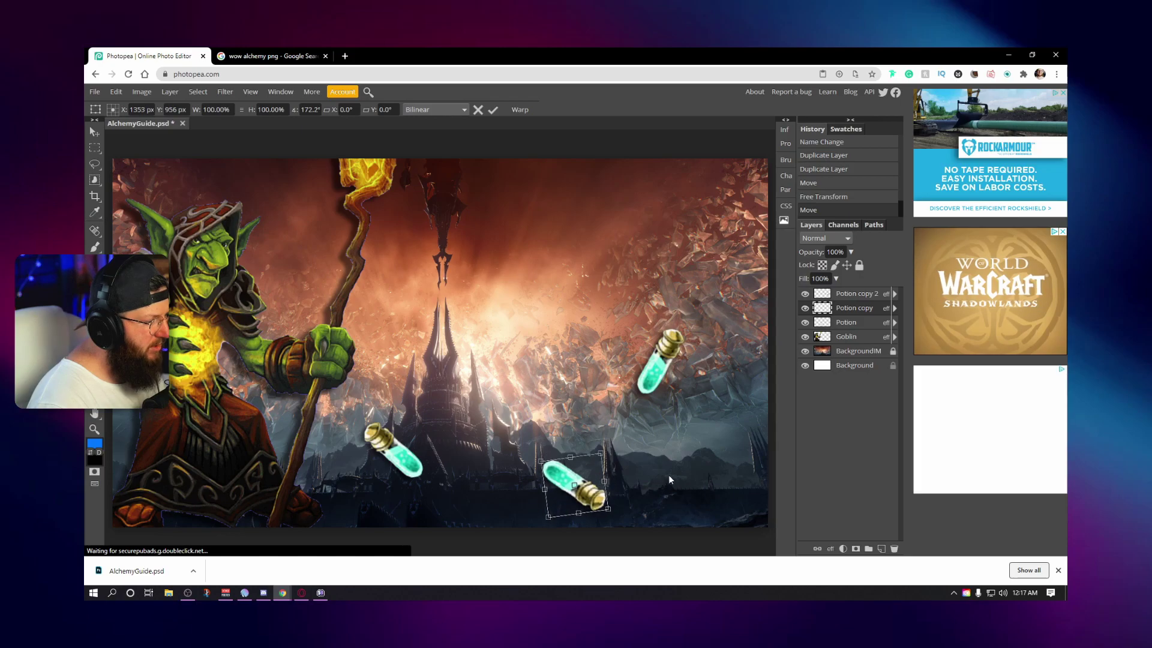
left_click(493, 110)
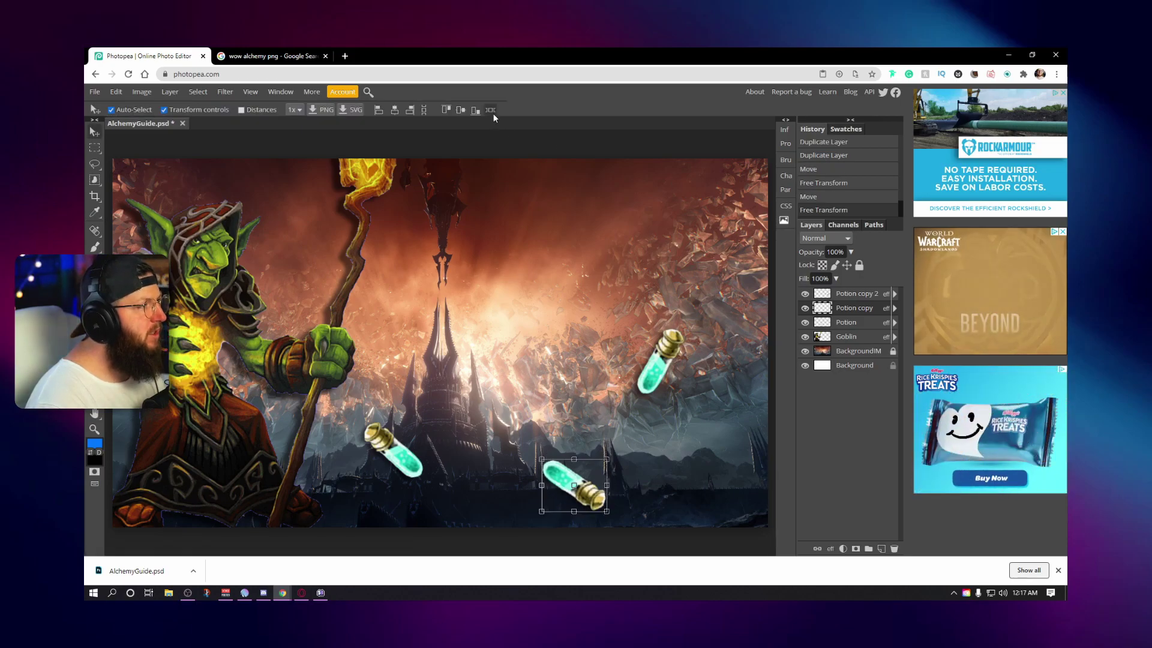
left_click(575, 146)
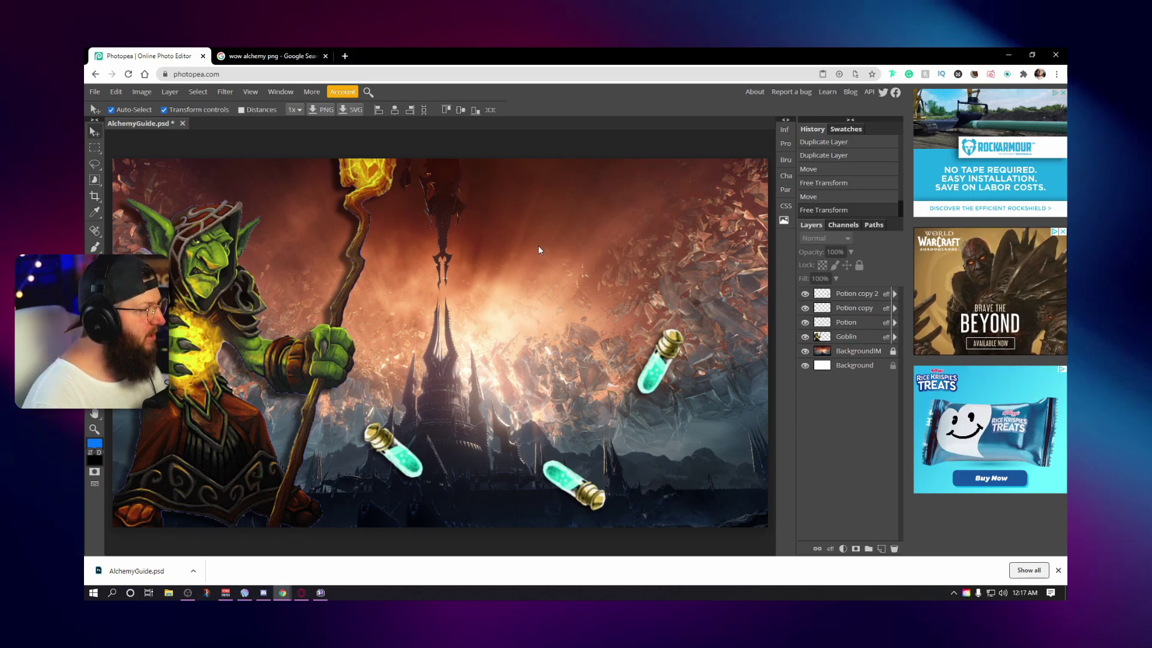
Step: Type the title 'SHADOWLANDS / ALCHEMY GUIDE / 1 - 175' and centre-align its lines
key("t")
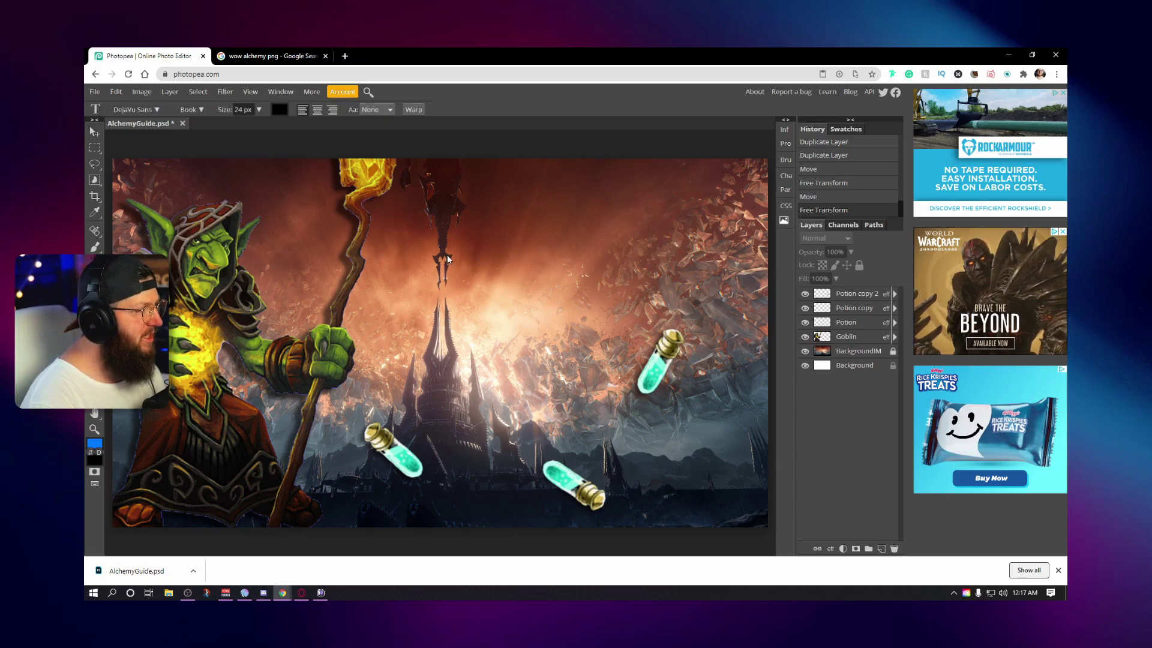
left_click(412, 236)
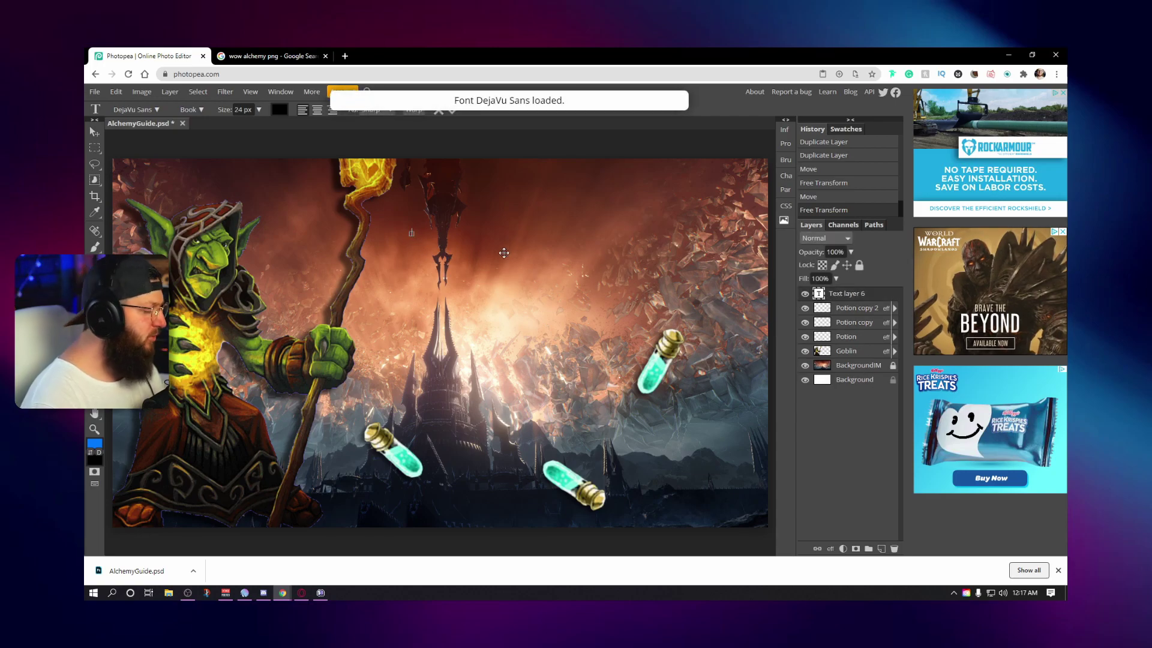
type("SHADOWLANDS")
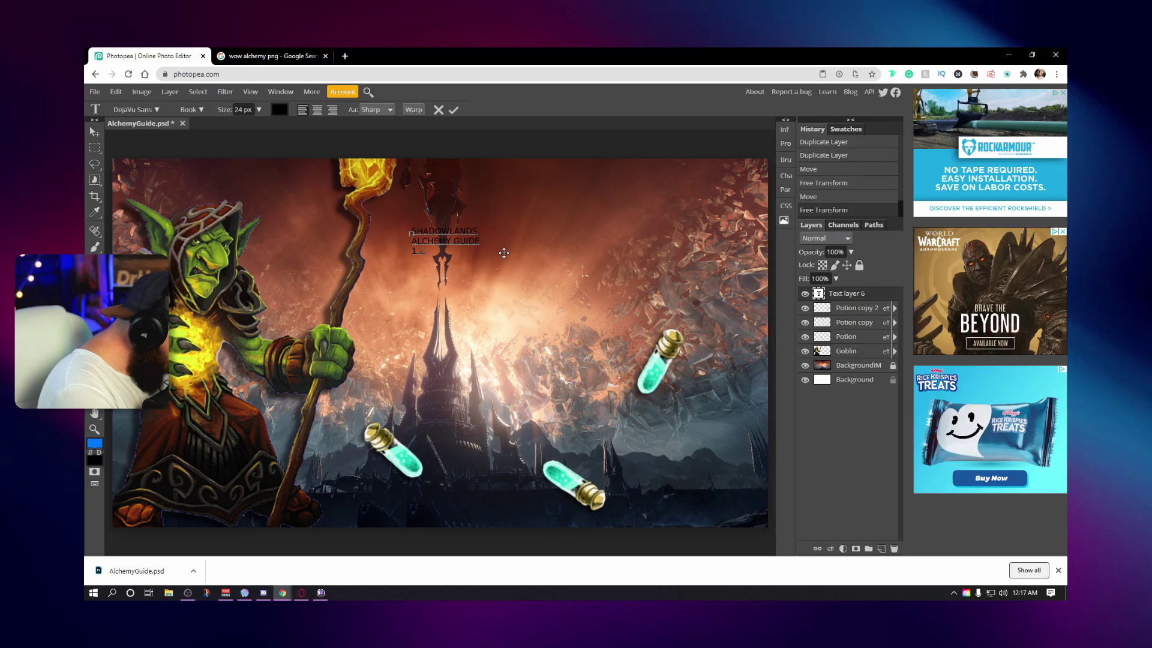
left_click(456, 111)
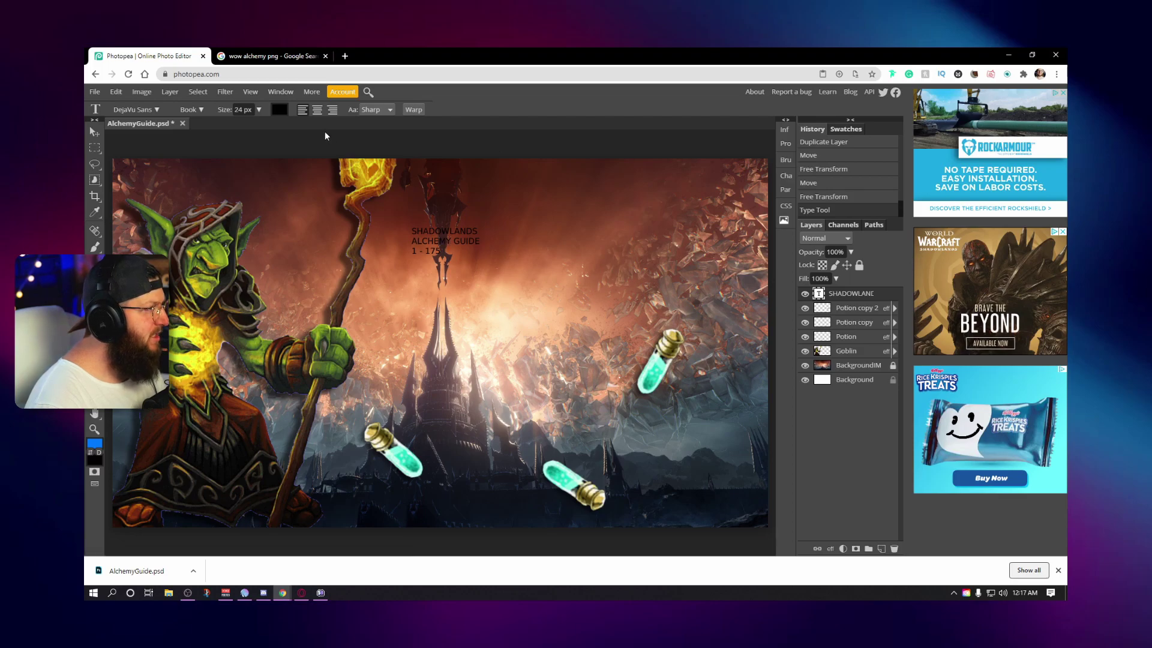
left_click(316, 110)
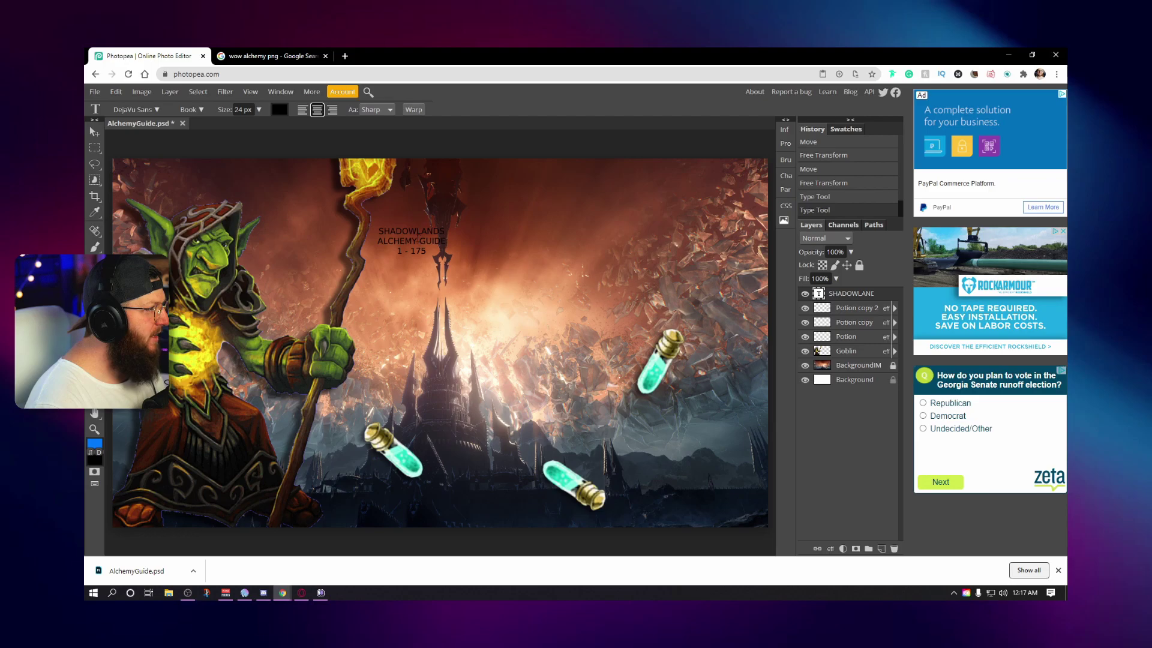
Step: Scale the title up to about 376% and move it toward the top centre
left_click(412, 236)
key("Escape")
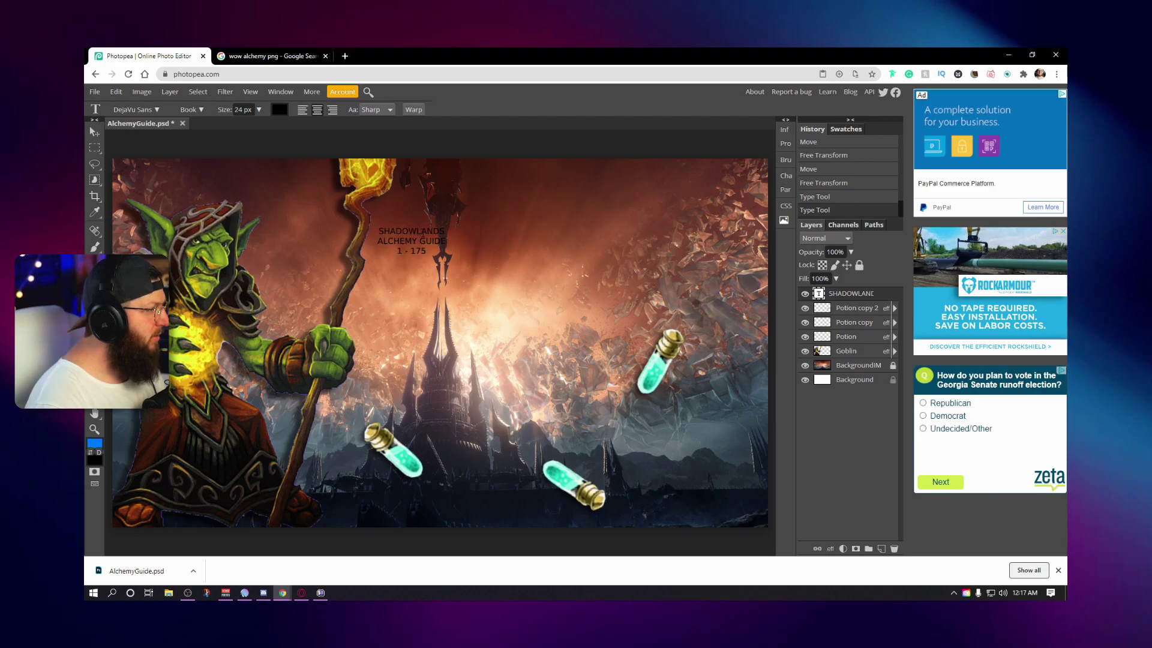
key("v")
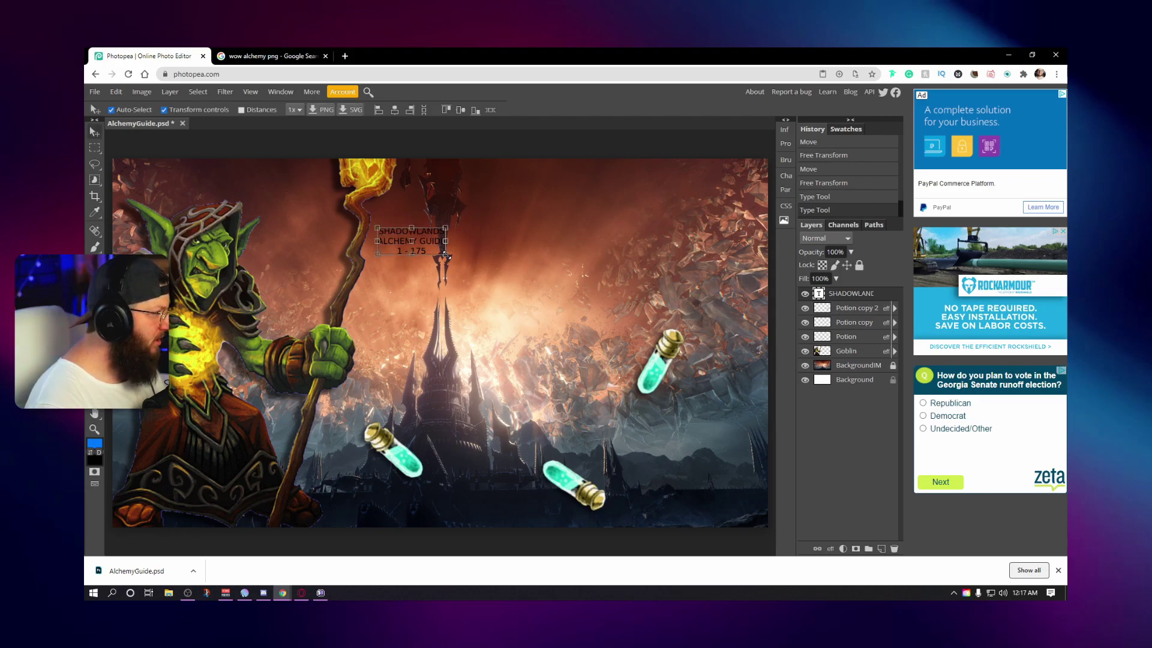
left_click(445, 254)
left_click_drag(445, 254, 762, 424)
left_click_drag(686, 310, 655, 293)
left_click(493, 110)
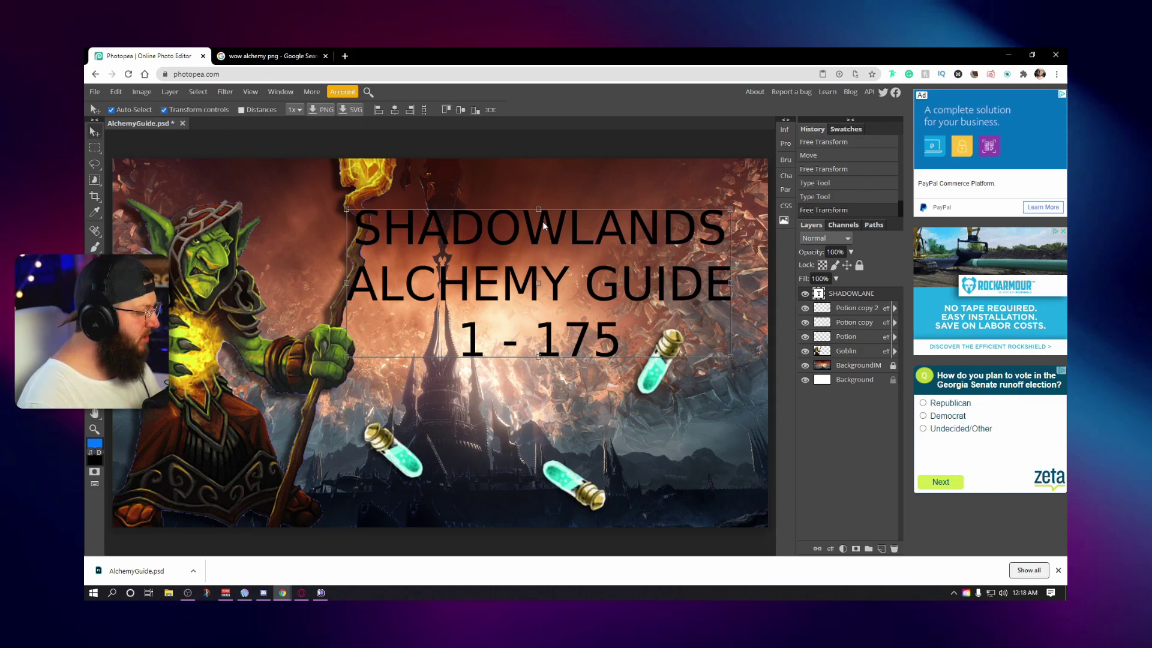
key("t")
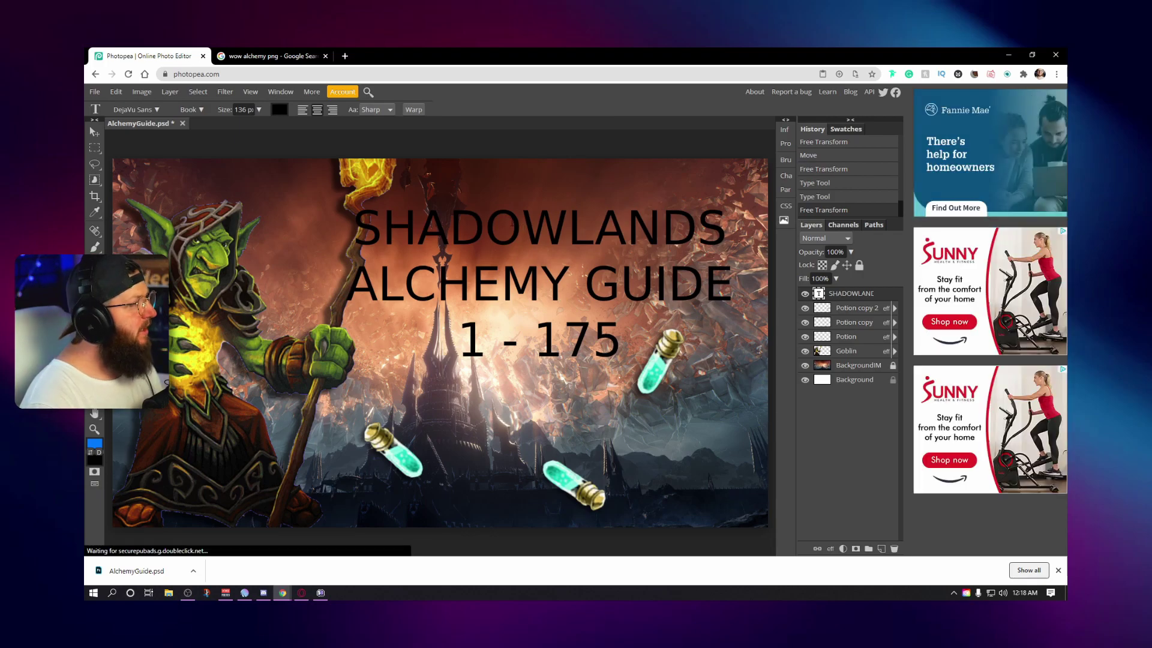
Step: Change the title font to Poppins Black
left_click(156, 108)
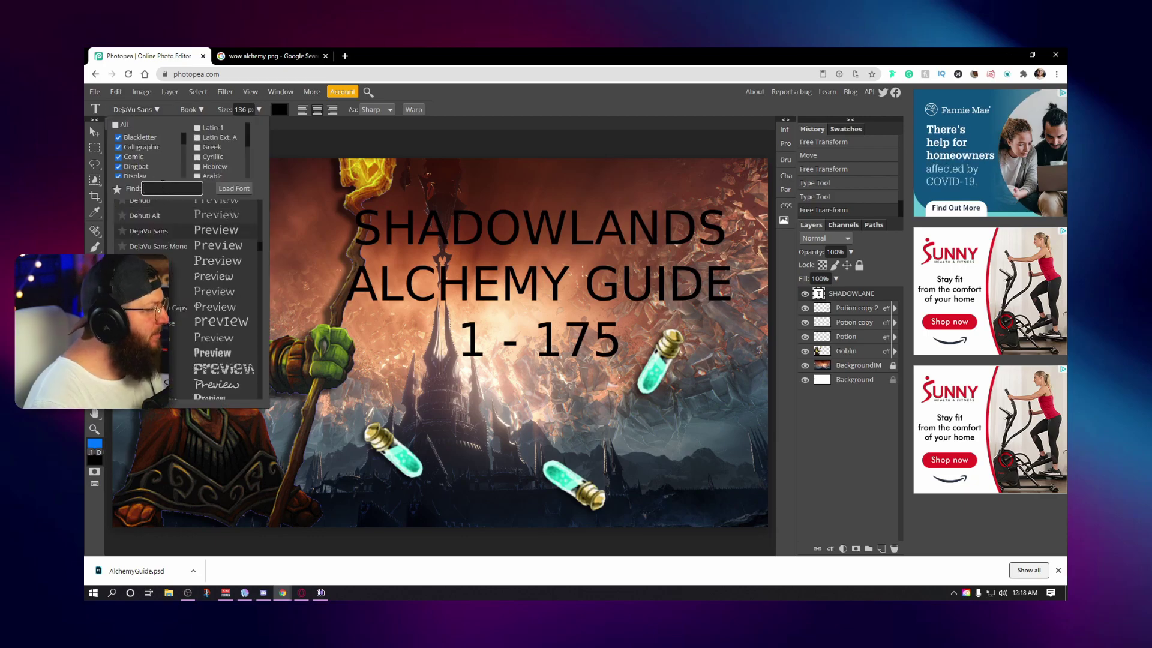
type("POPP")
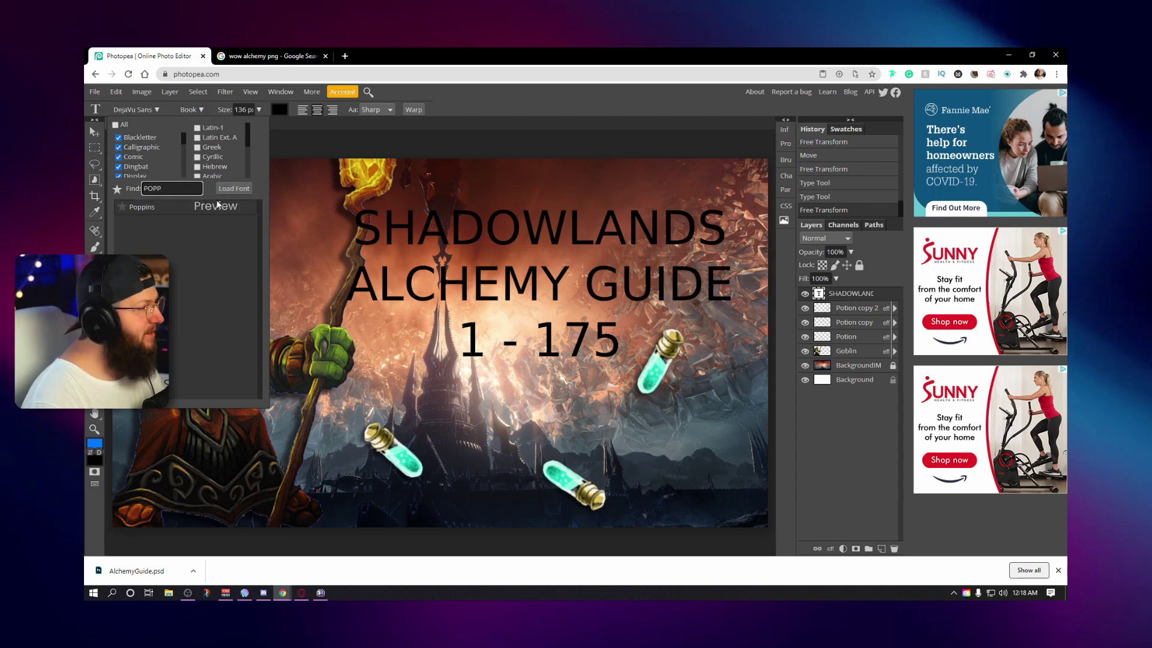
left_click(148, 207)
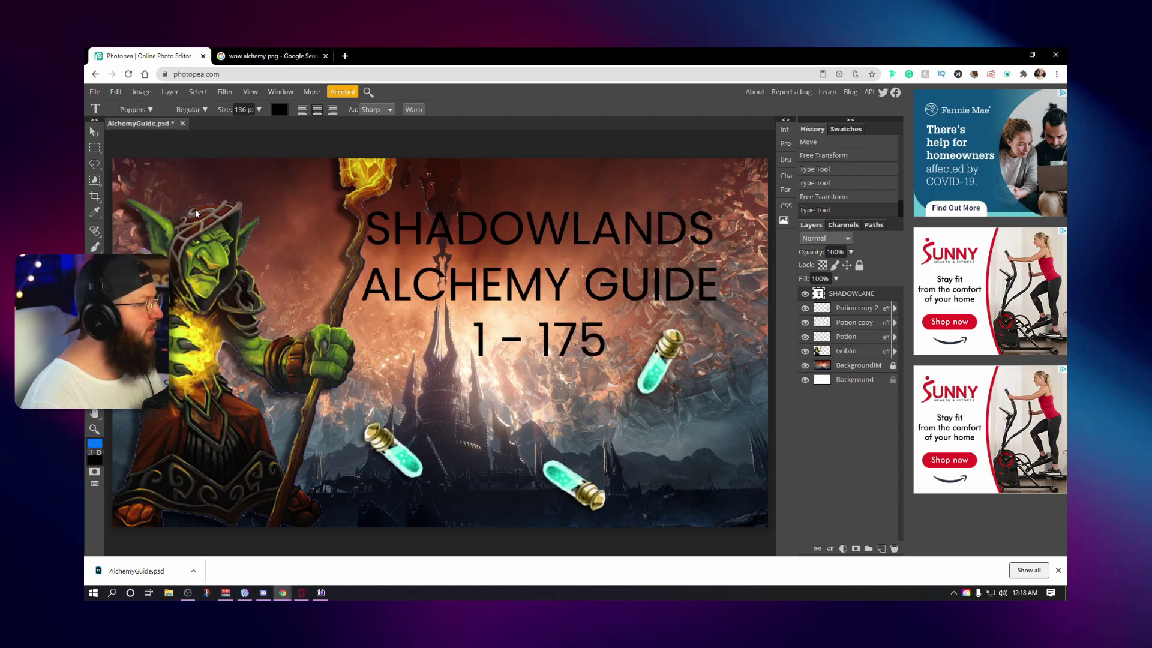
left_click(204, 110)
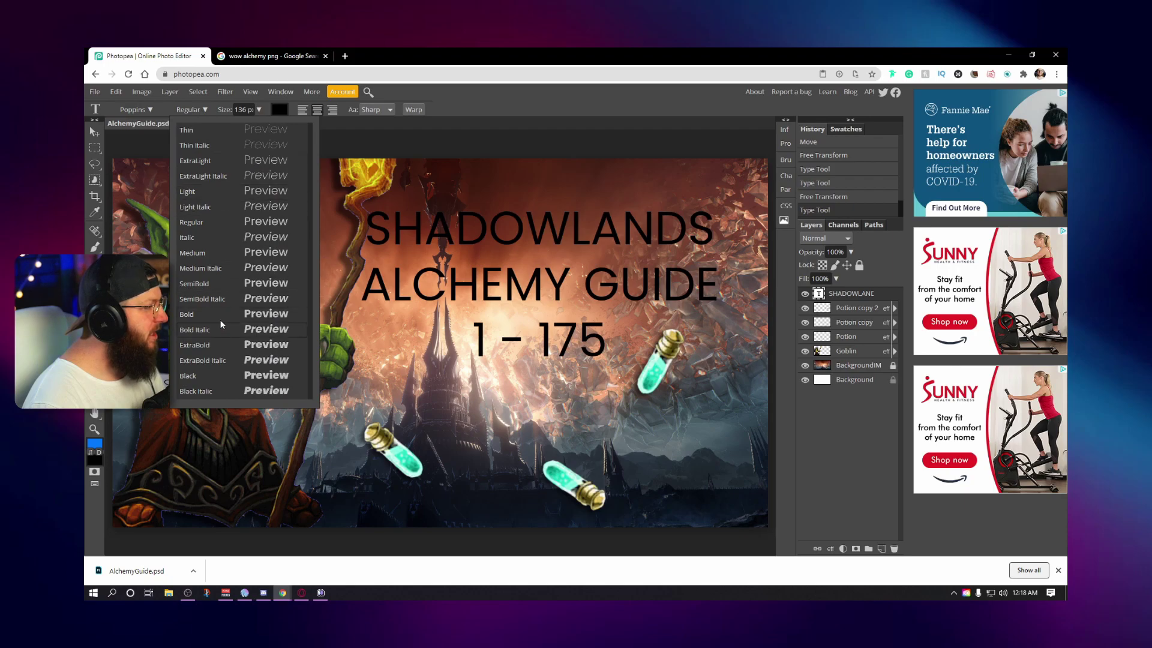
left_click(213, 375)
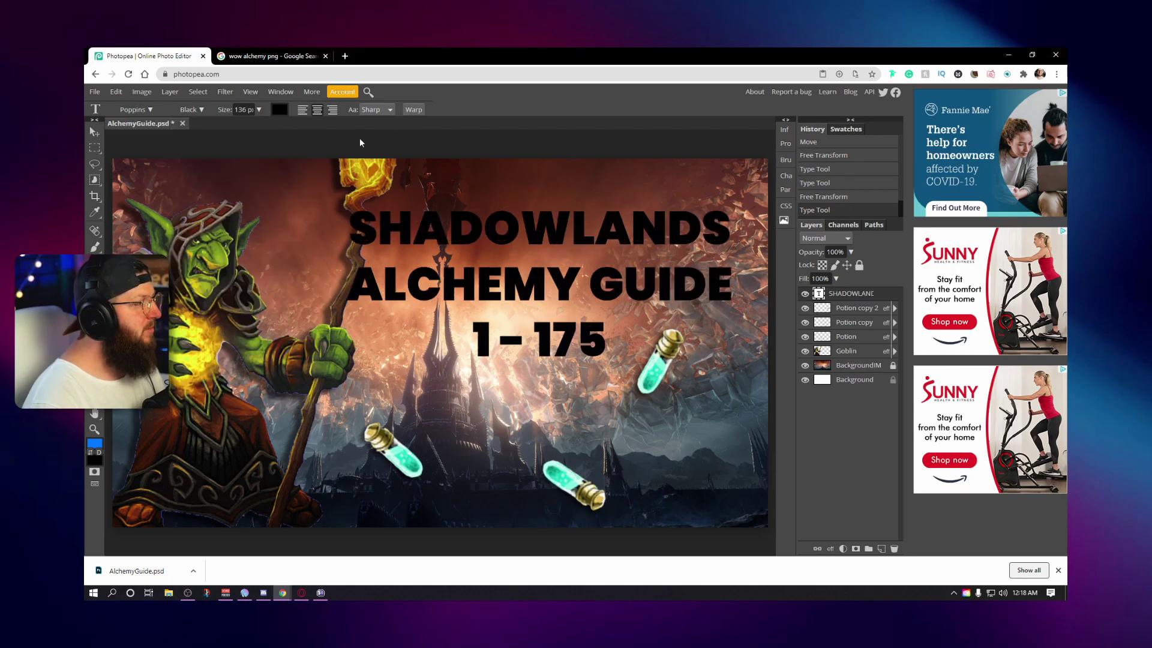
Step: Enlarge the title to about 166 px and centre it across the upper canvas
left_click(433, 147)
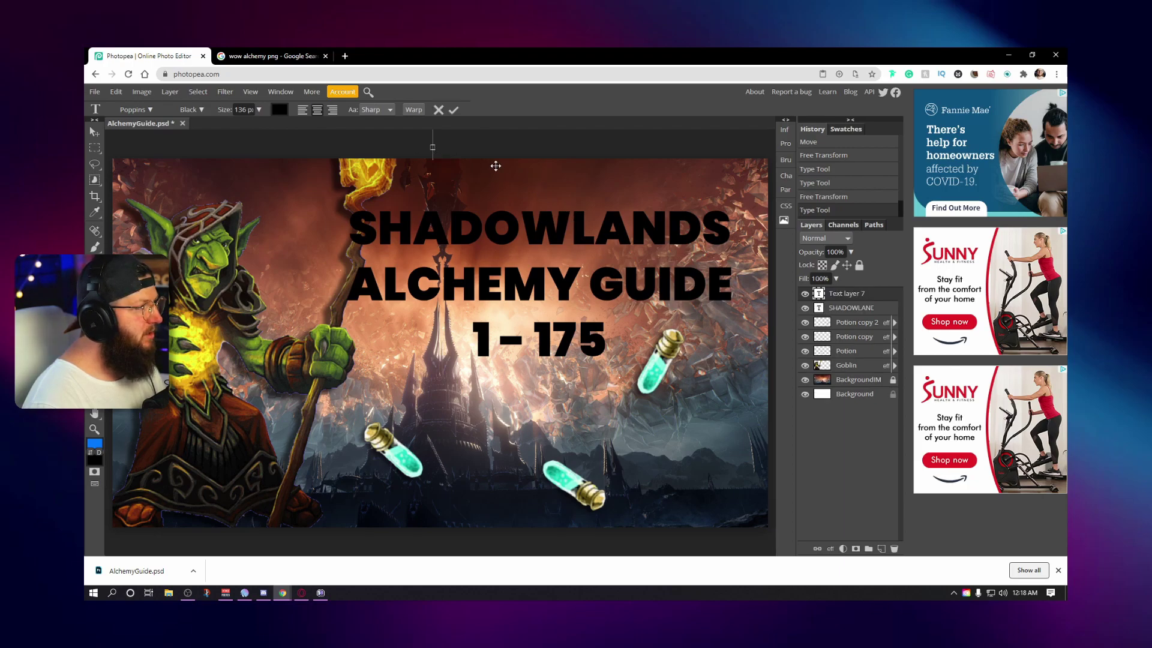
left_click(439, 111)
key("v")
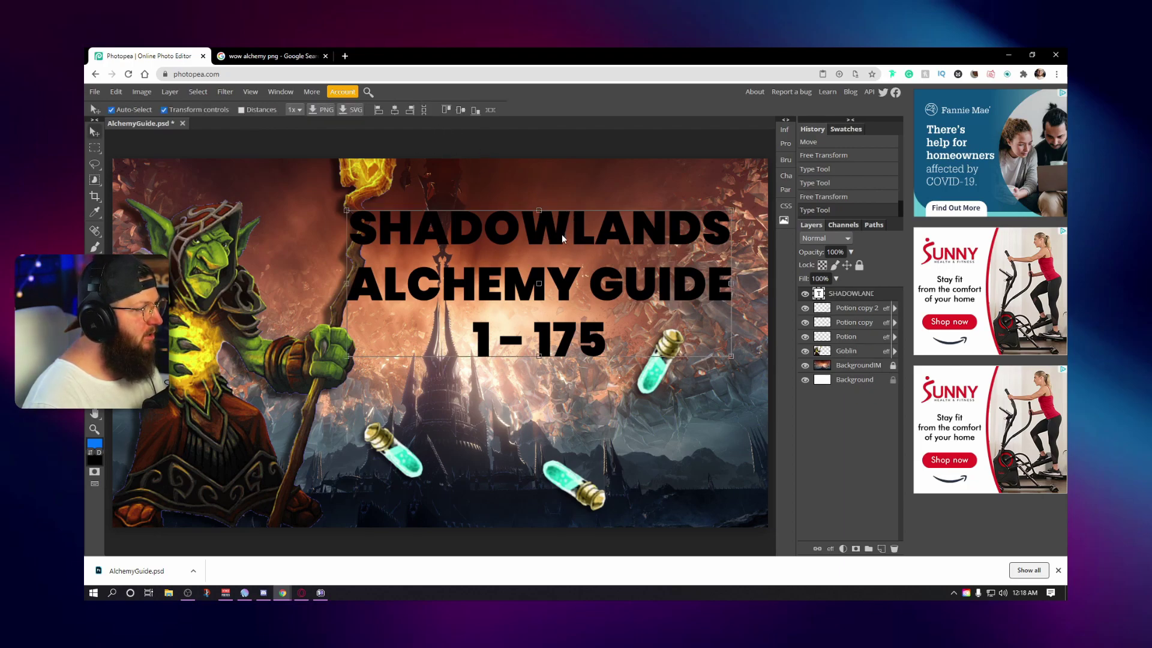
left_click_drag(571, 240, 496, 236)
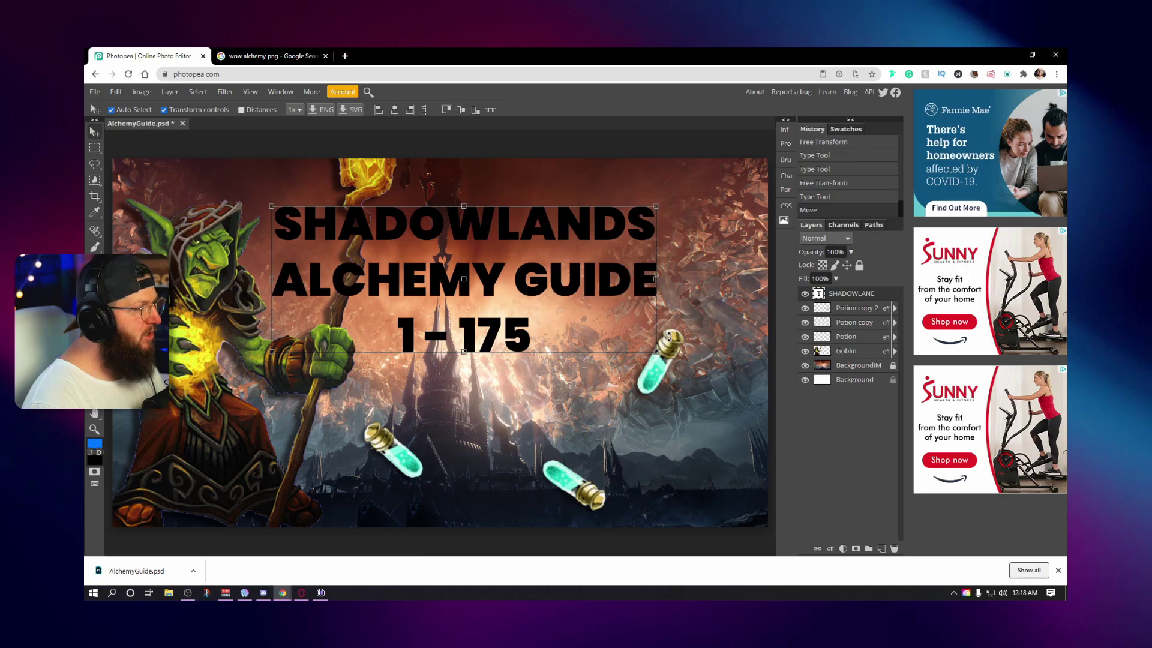
left_click_drag(658, 356, 739, 398)
left_click_drag(606, 264, 612, 265)
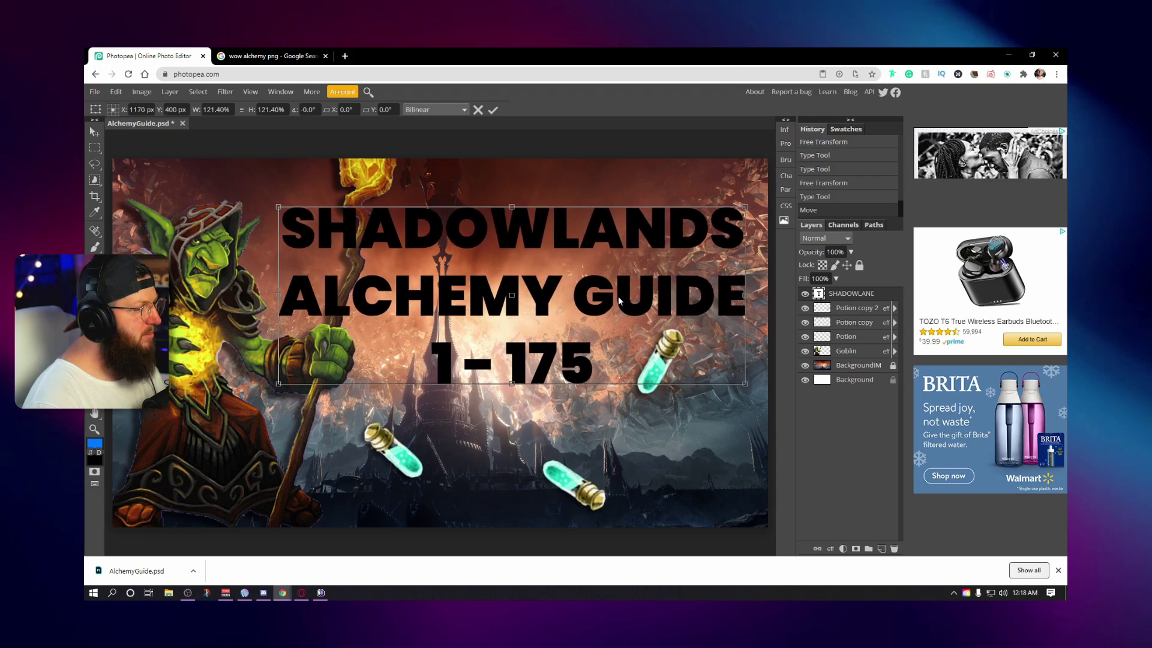
left_click(492, 110)
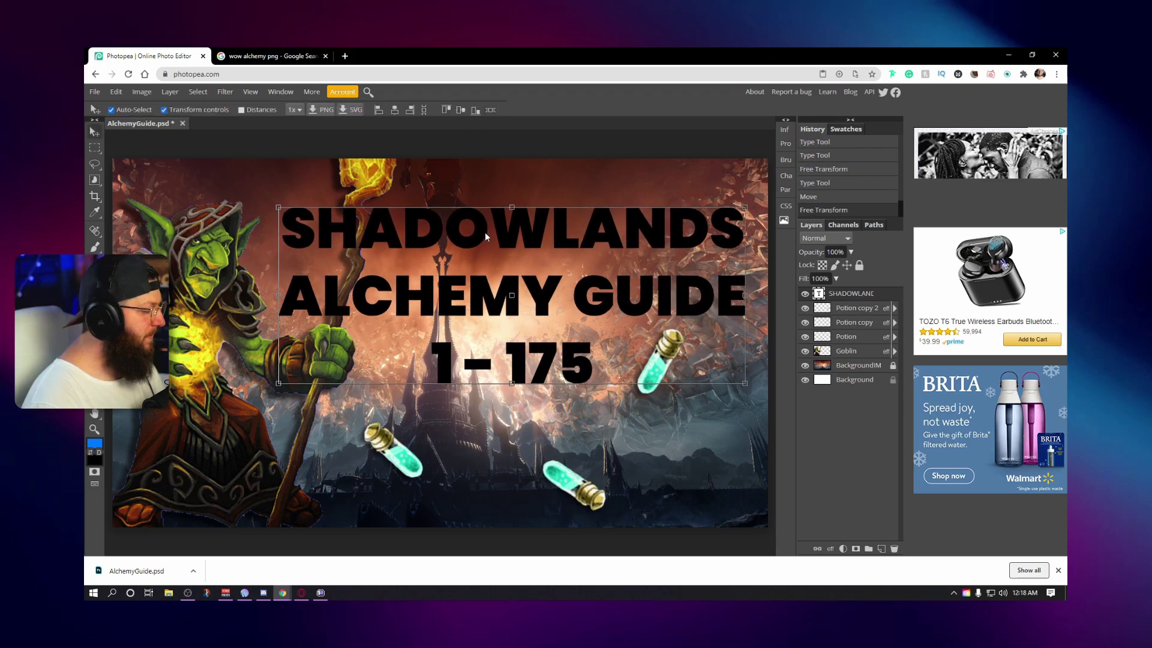
Step: Change the title text colour from black to white (ffffff)
key("t")
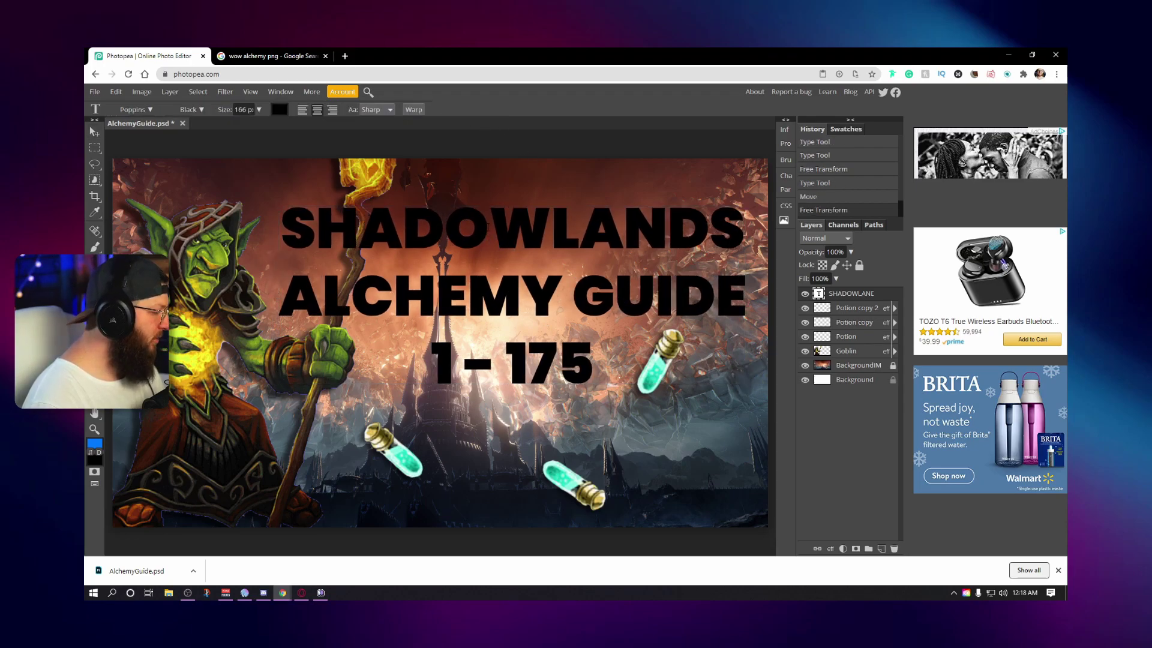
left_click(280, 109)
left_click_drag(170, 183, 156, 175)
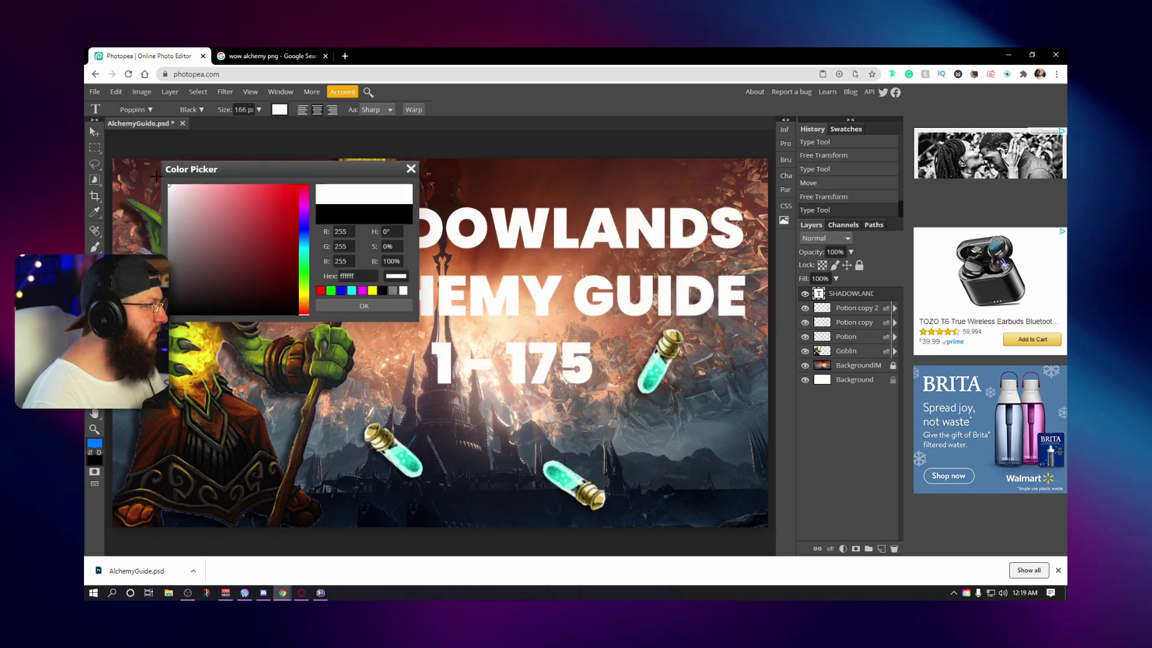
left_click(394, 303)
key("v")
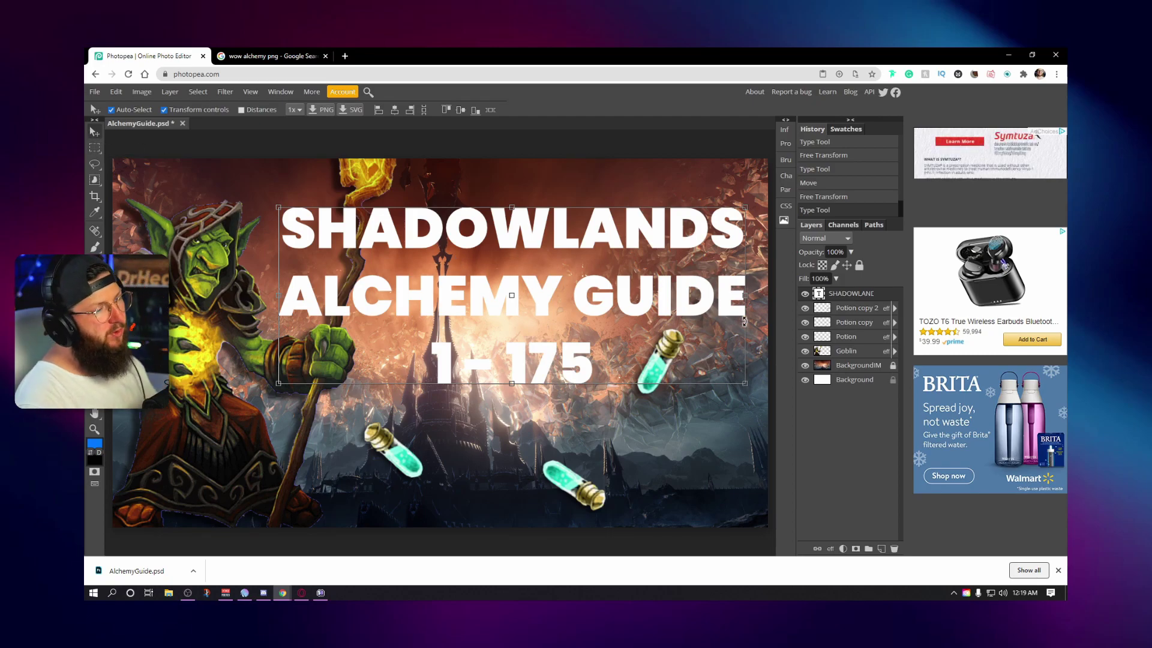
Step: Add a black drop shadow to the title: 100% spread, 100% opacity, 5 px distance, adjusted angle
right_click(848, 299)
left_click(873, 267)
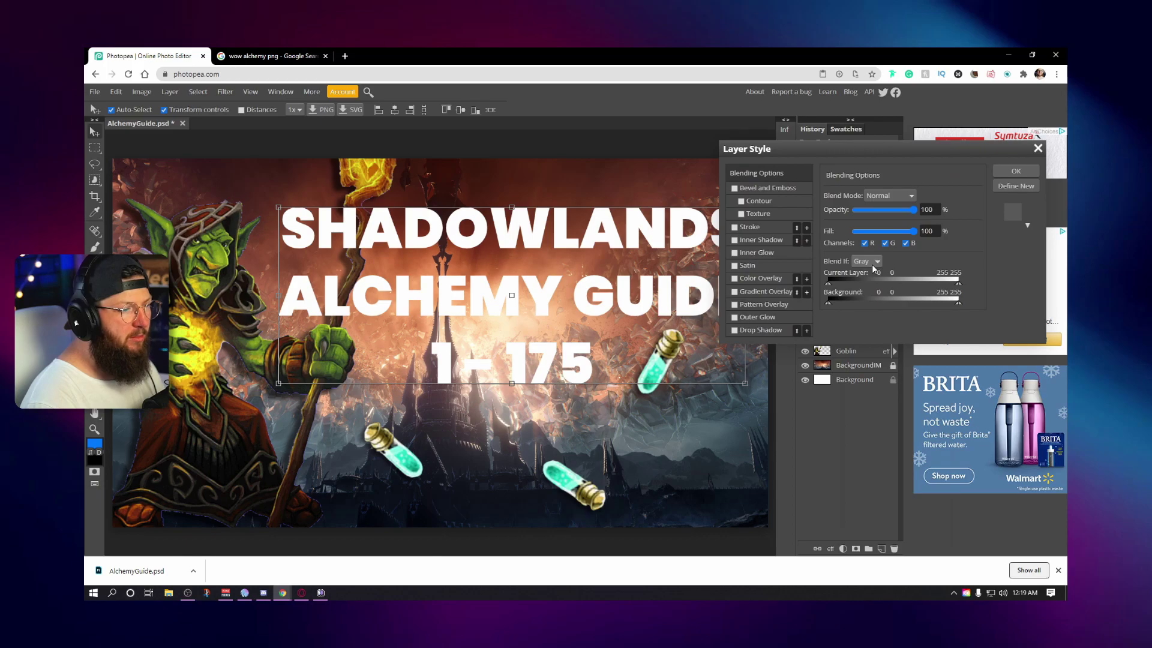
left_click_drag(841, 156, 849, 103)
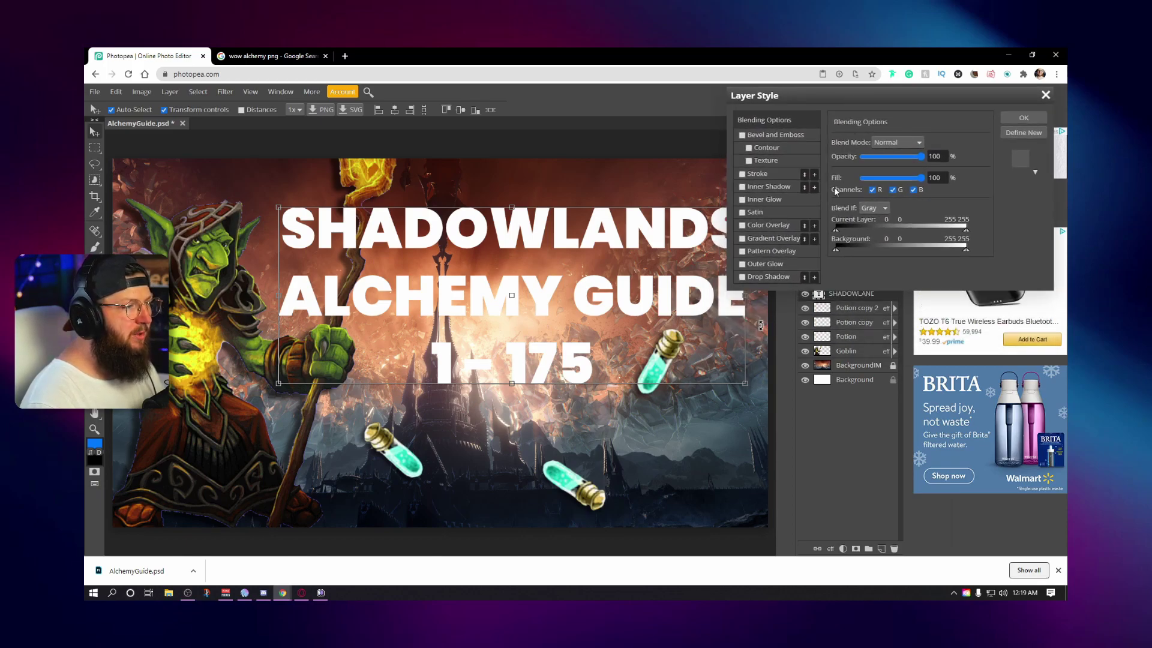
left_click(760, 277)
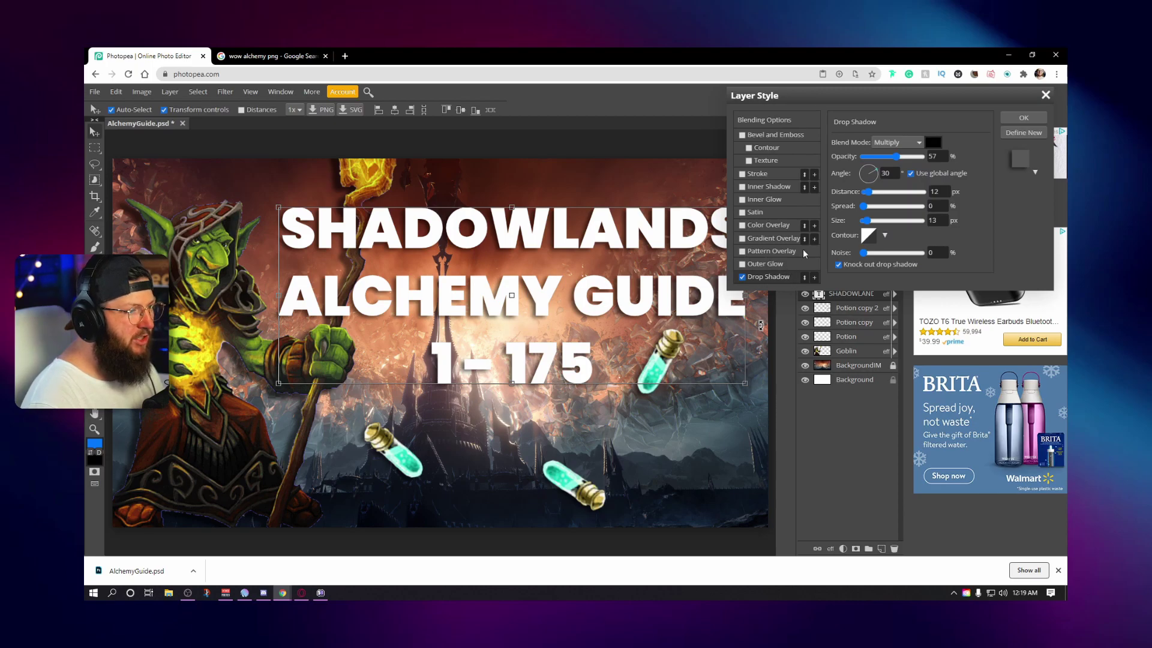
left_click_drag(863, 206, 937, 211)
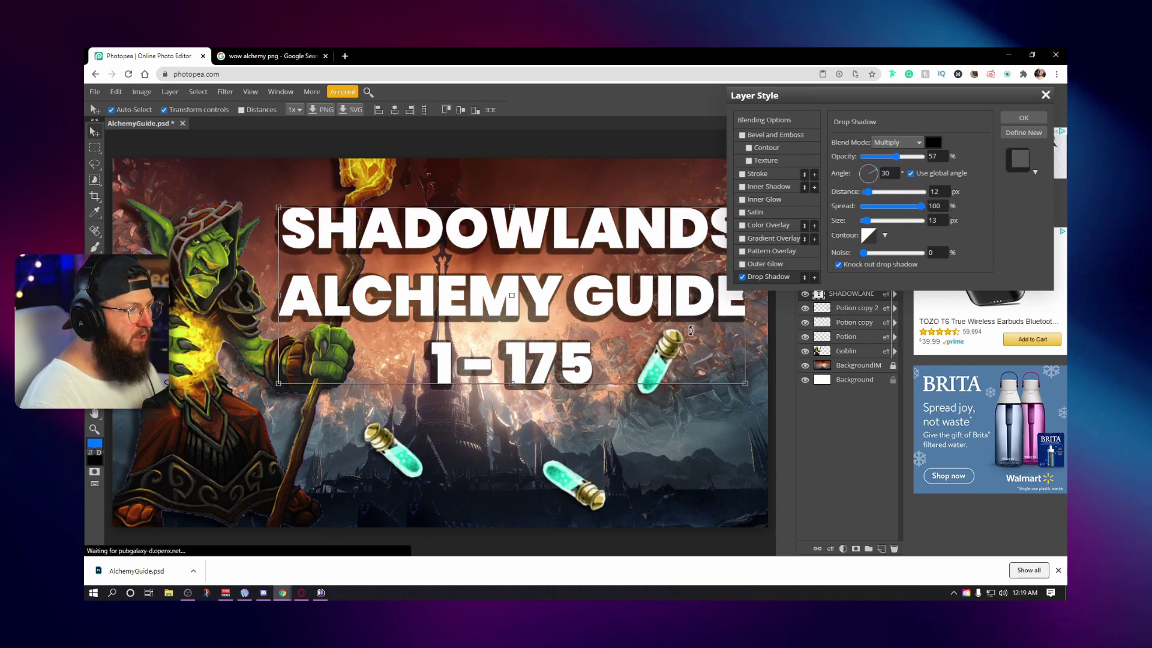
left_click_drag(896, 155, 932, 159)
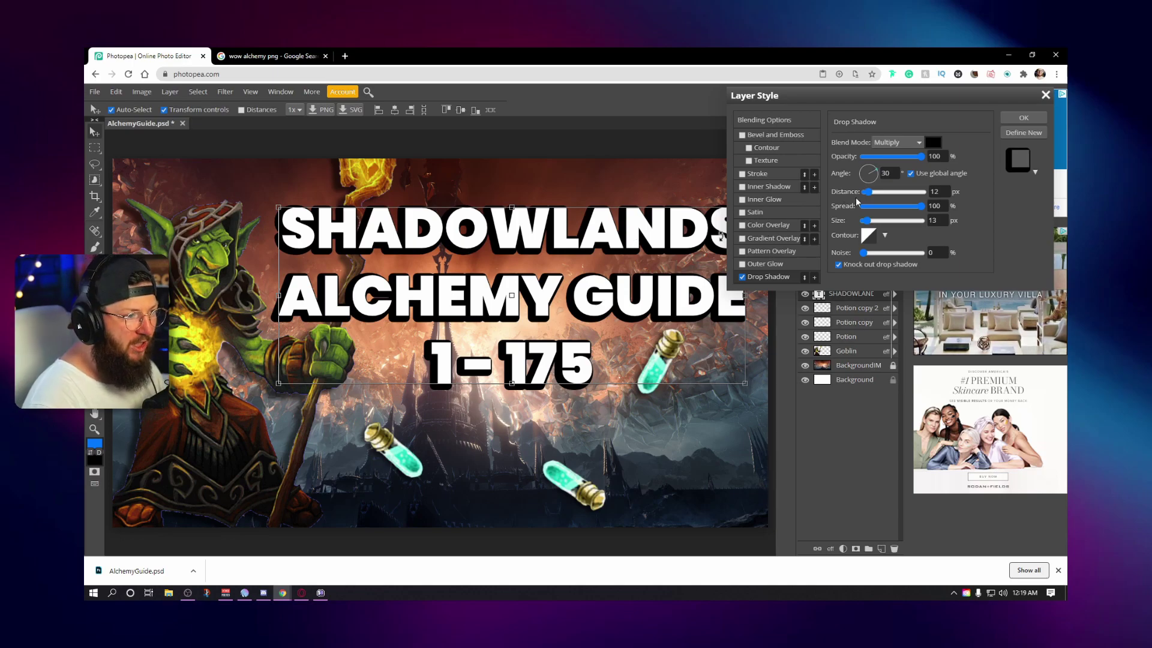
mouse_move(874, 175)
left_mouse_down()
mouse_move(861, 170)
mouse_move(867, 195)
left_mouse_up()
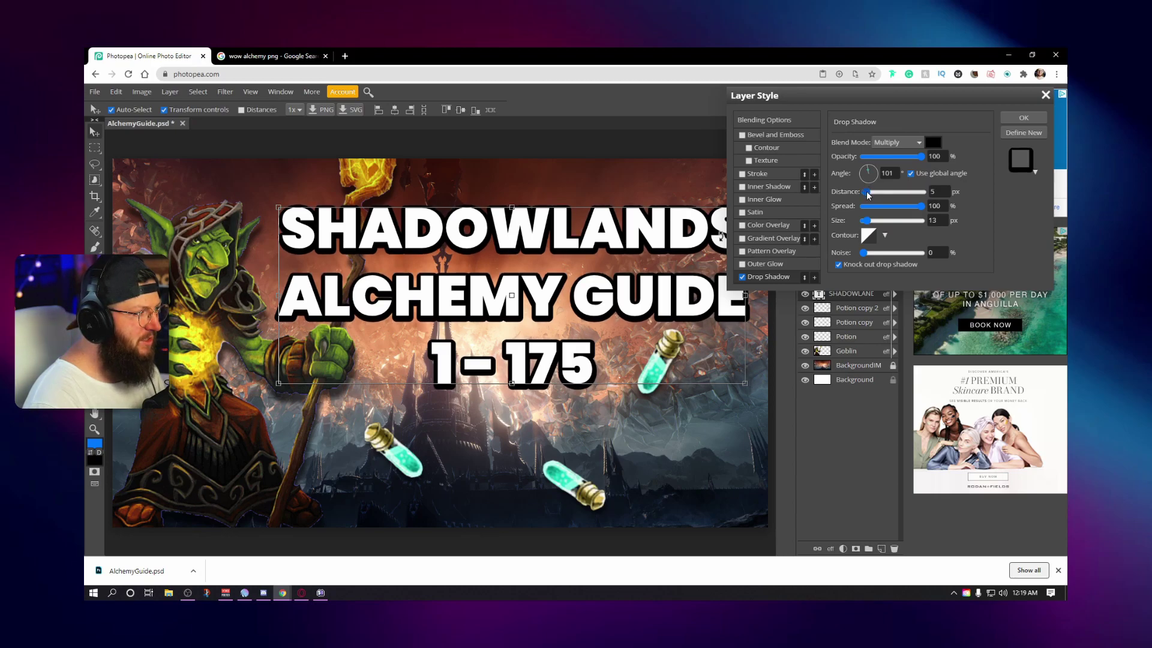
Step: Add a second white drop shadow to the title, with spread 62% and a larger distance
left_click(814, 279)
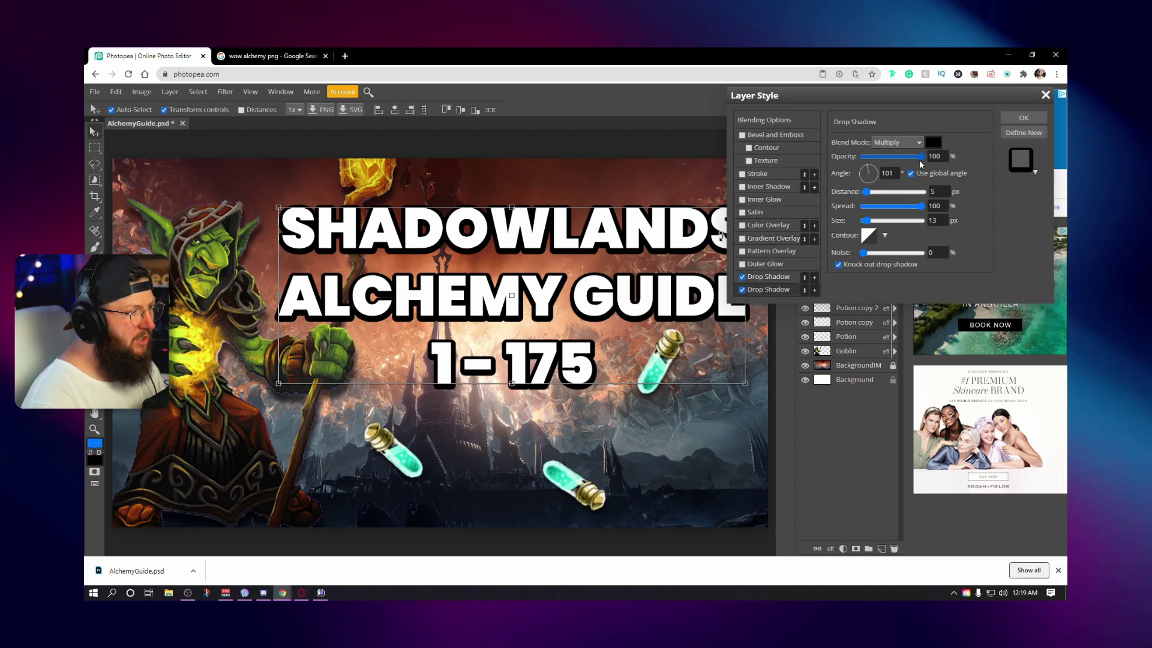
left_click(933, 144)
left_click_drag(302, 279, 241, 257)
left_click(441, 382)
mouse_move(920, 206)
left_mouse_down()
mouse_move(876, 211)
mouse_move(877, 224)
mouse_move(911, 217)
left_mouse_up()
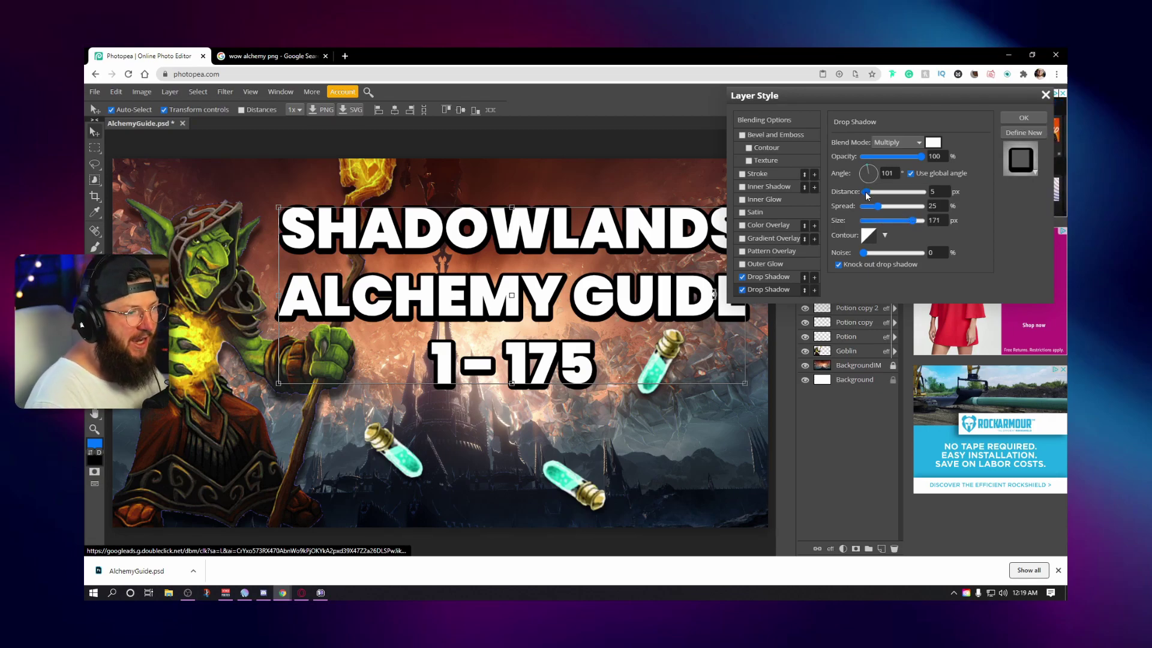
left_click_drag(866, 195, 889, 196)
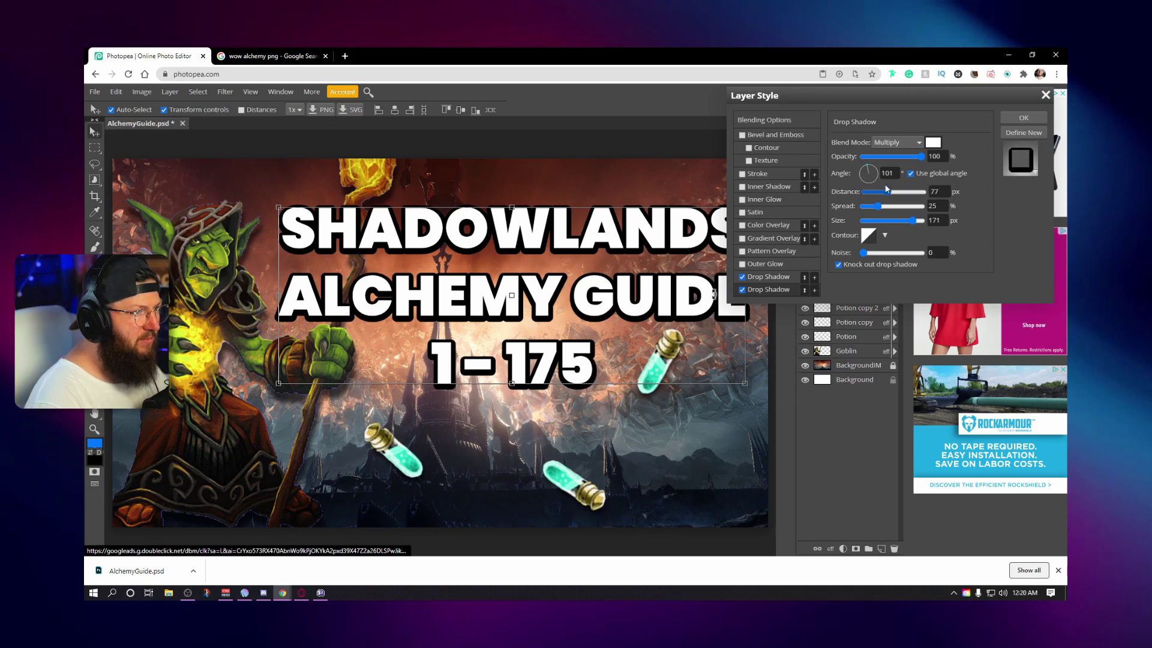
Step: Make the white glow Normal blend at 81 px size, then move the title below the goblin and potions
left_click(895, 143)
left_click(895, 151)
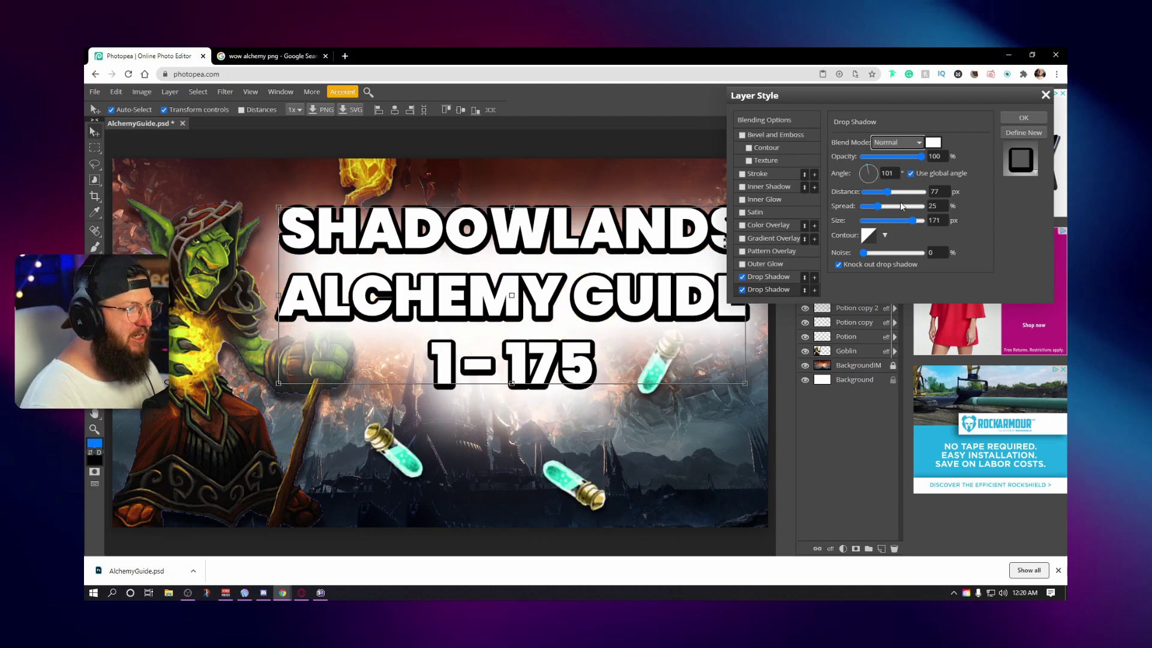
left_click_drag(912, 220, 866, 206)
left_click(768, 290)
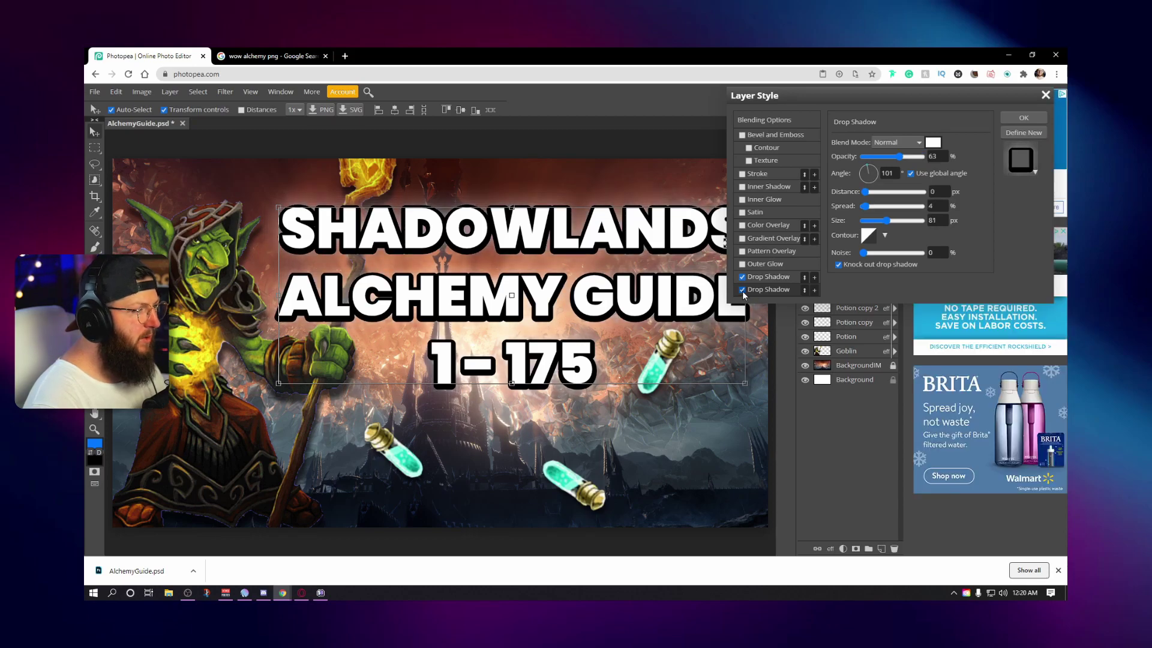
left_click(742, 290)
left_click(742, 290)
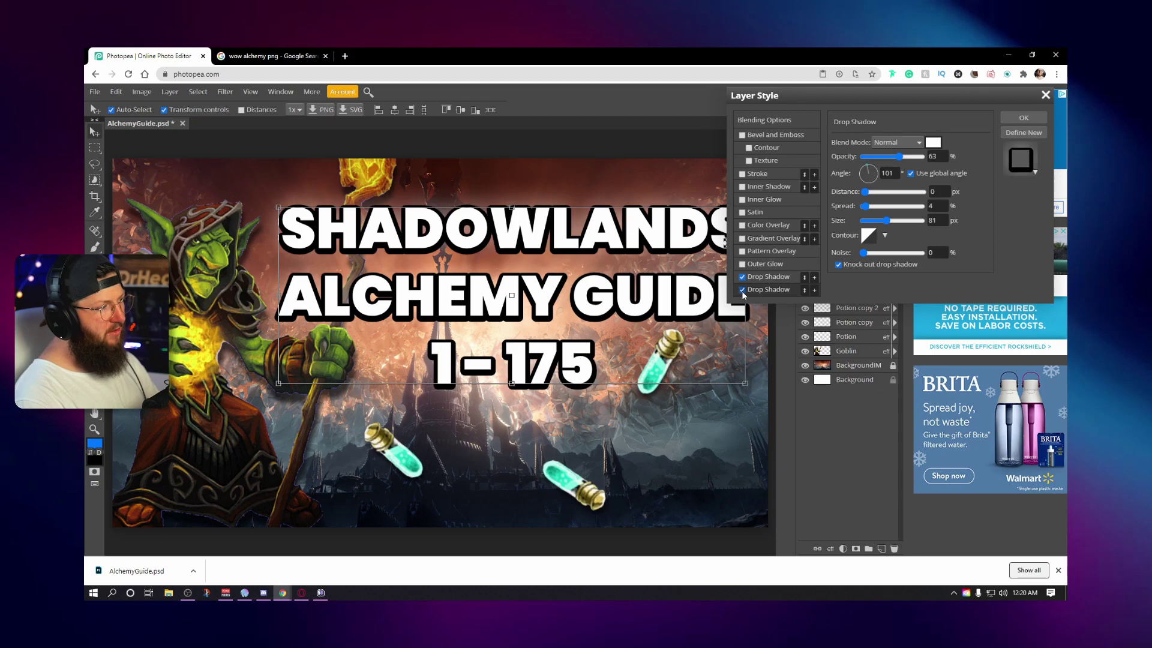
left_click(1019, 118)
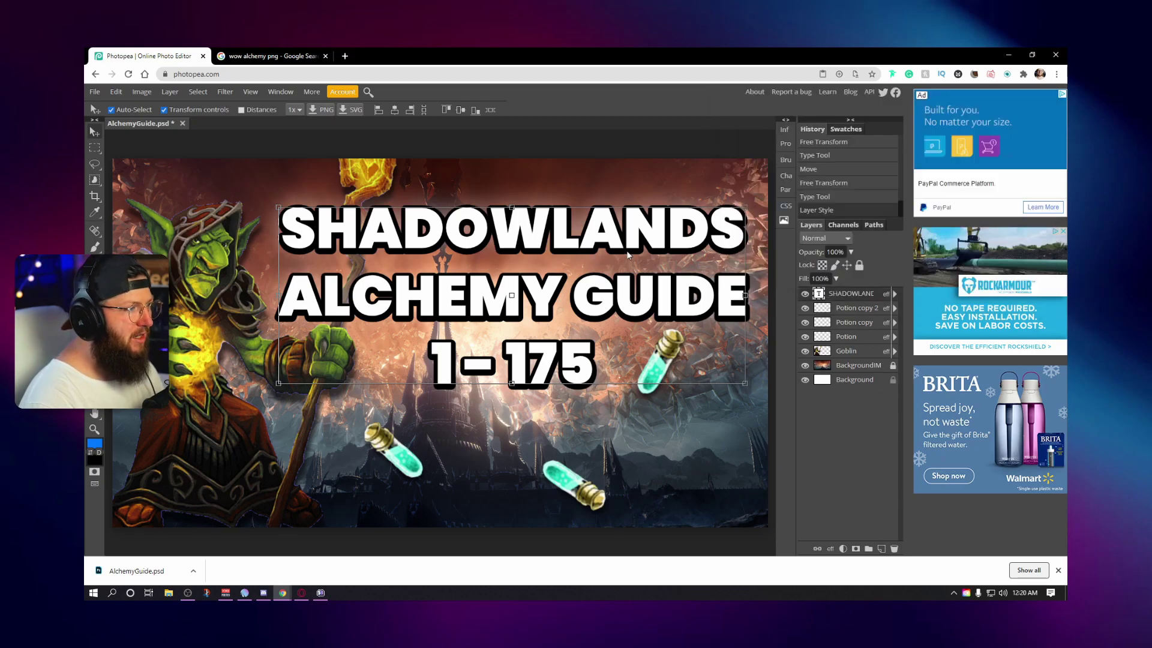
left_click_drag(864, 297, 856, 362)
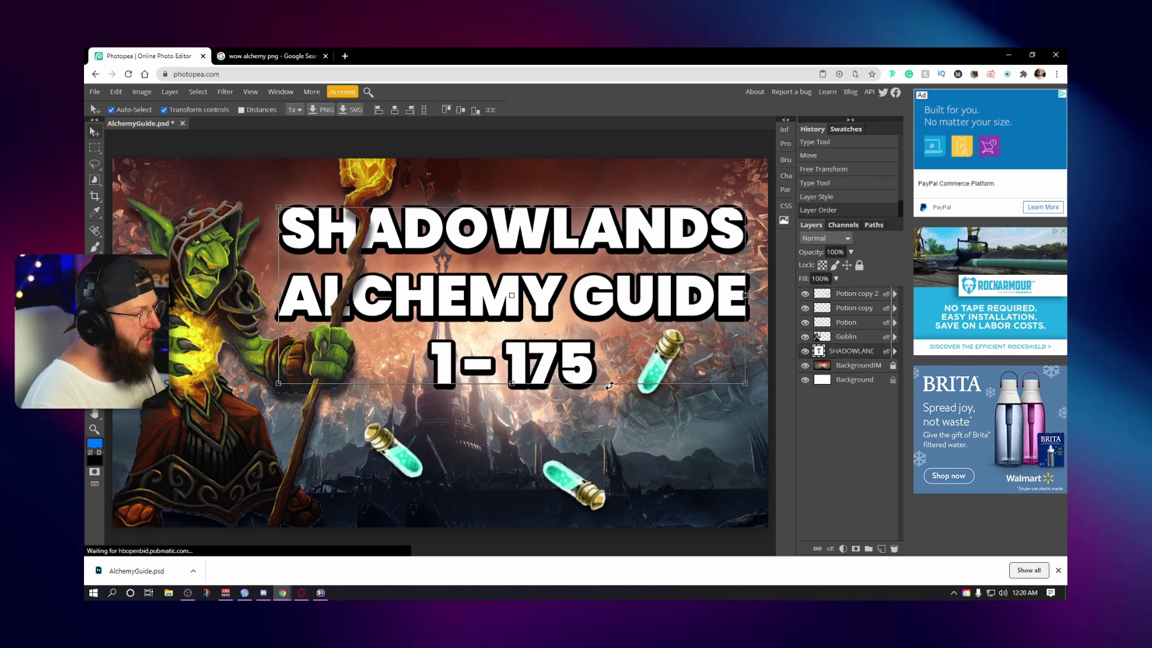
Step: Reposition the three potions: right one up-left, lower one shifted, left one raised near the title
left_click(660, 366)
left_click_drag(662, 372, 652, 354)
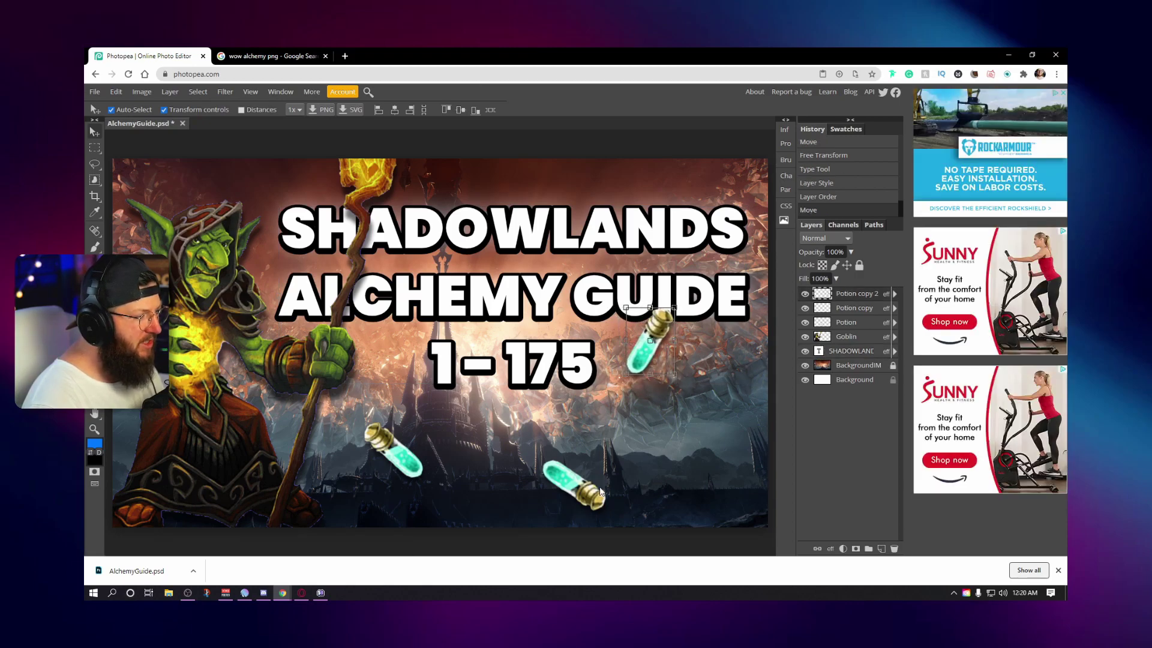
left_click_drag(587, 495, 567, 479)
left_click_drag(394, 460, 396, 420)
left_click(591, 542)
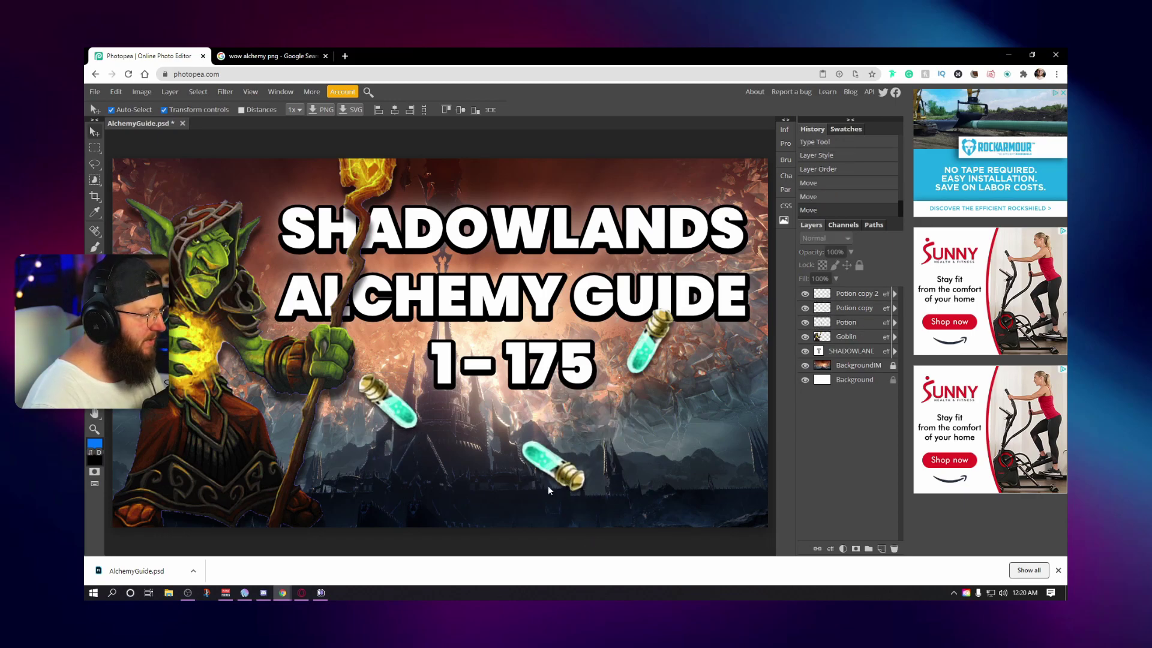
left_click(279, 57)
Step: Search Google Images for 'wow shadowlands logo'
left_click_drag(196, 102, 271, 103)
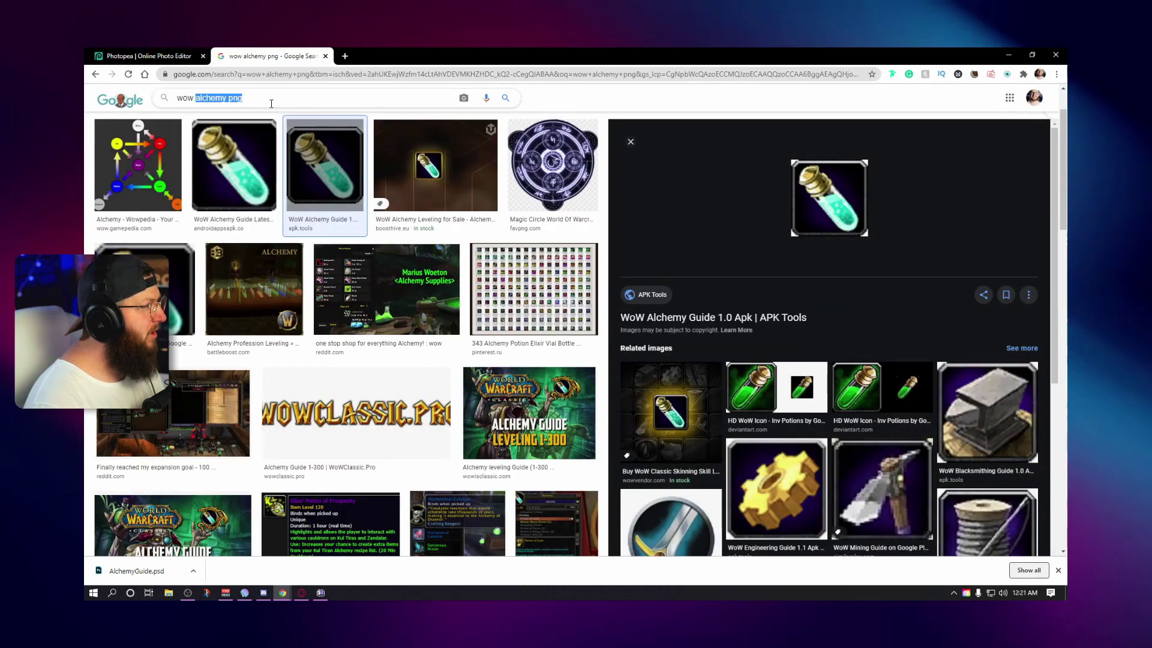
key("BackSpace")
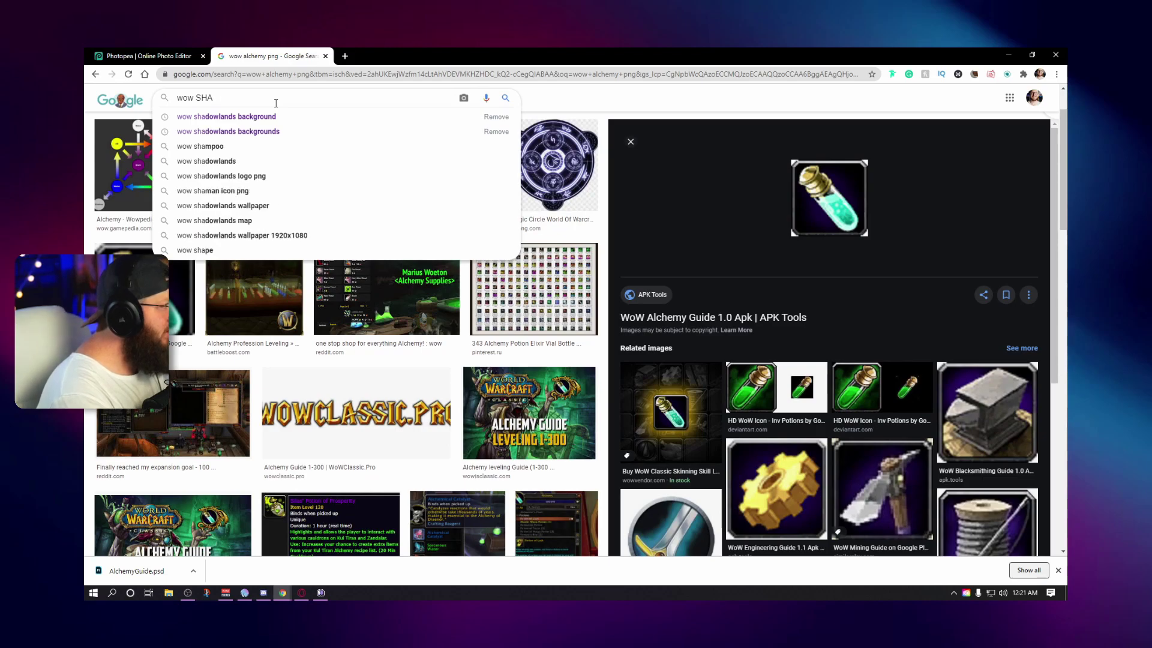
type("shadowl")
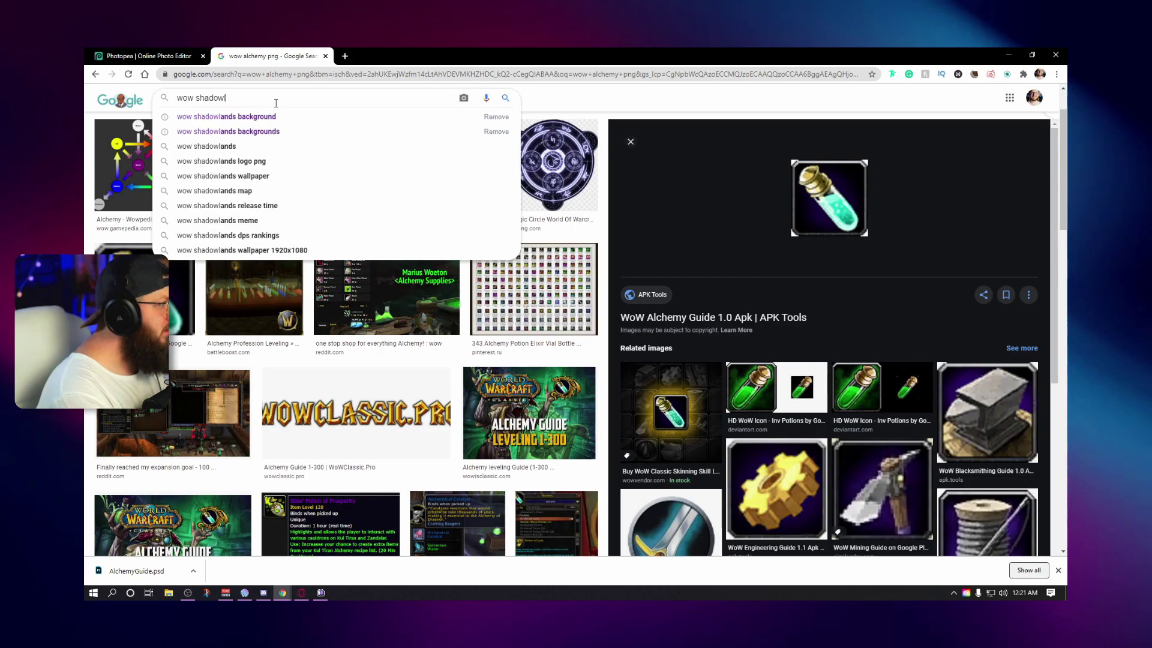
type("ands logog")
key("Return")
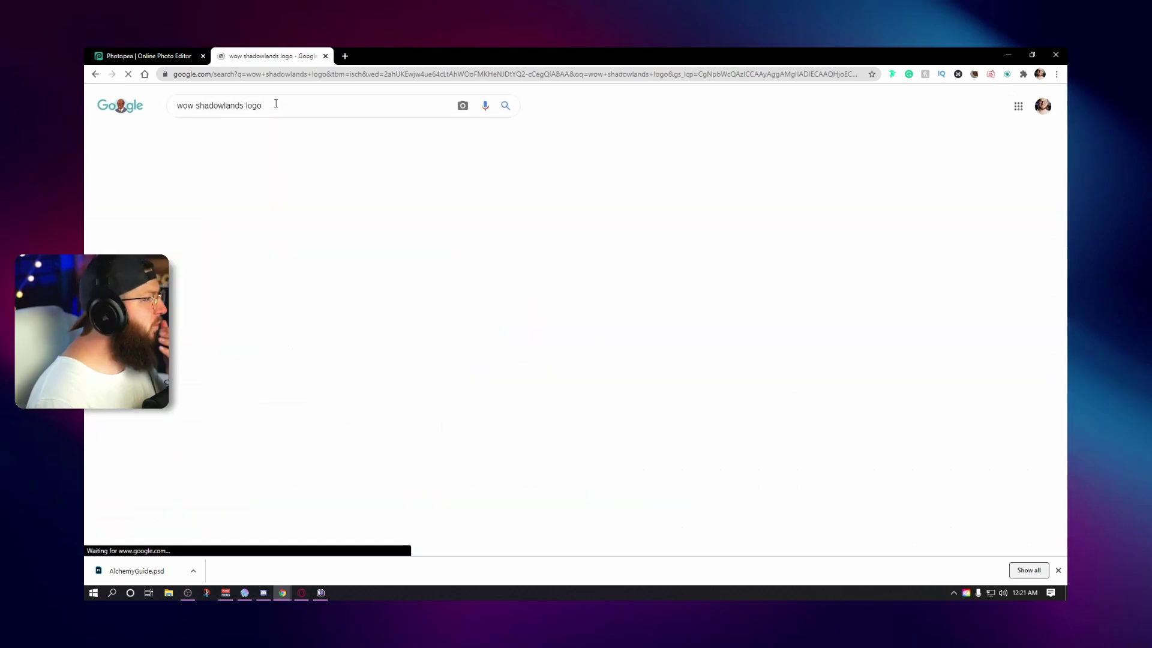
Step: Copy the transparent Shadowlands logo image and paste it into the Photopea thumbnail
left_click(629, 357)
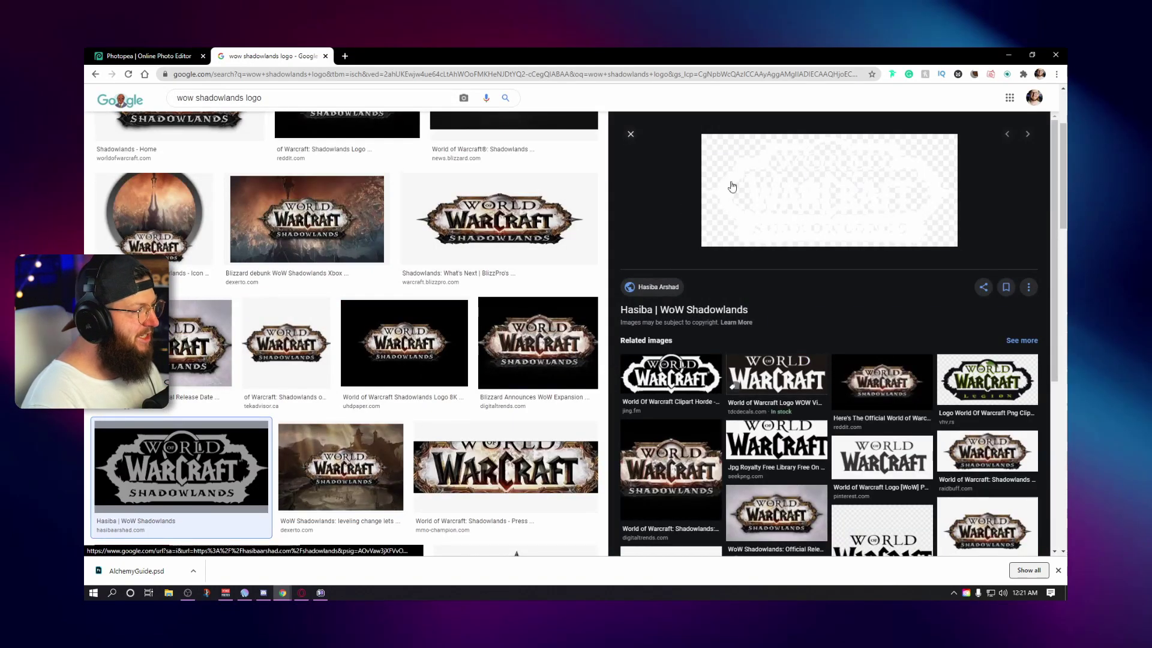
right_click(807, 183)
left_click(844, 277)
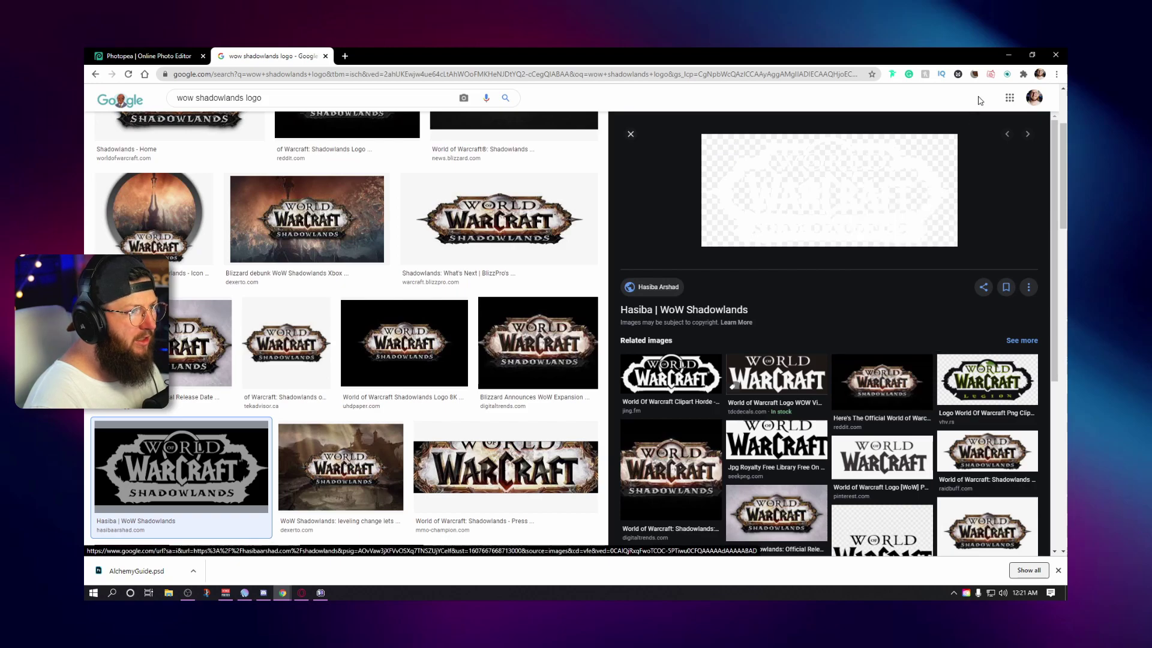
left_click(144, 56)
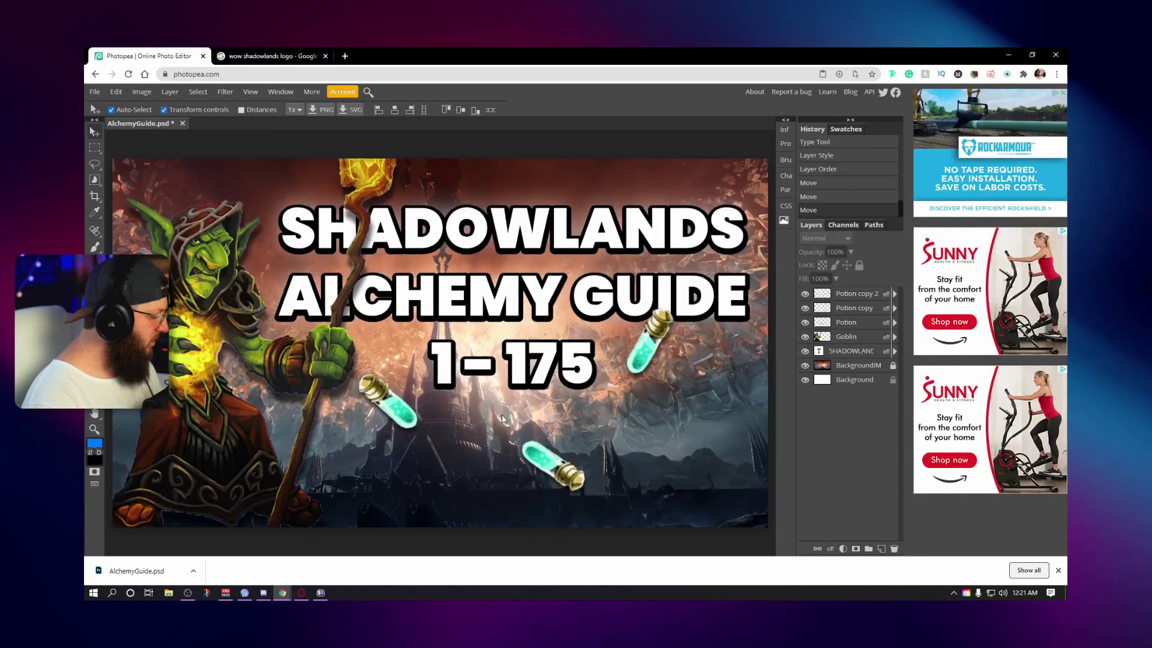
key("ctrl+v")
Step: Move the Shadowlands logo to the bottom centre and scale it down
left_click_drag(254, 227, 483, 501)
key("Return")
key("ctrl+minus")
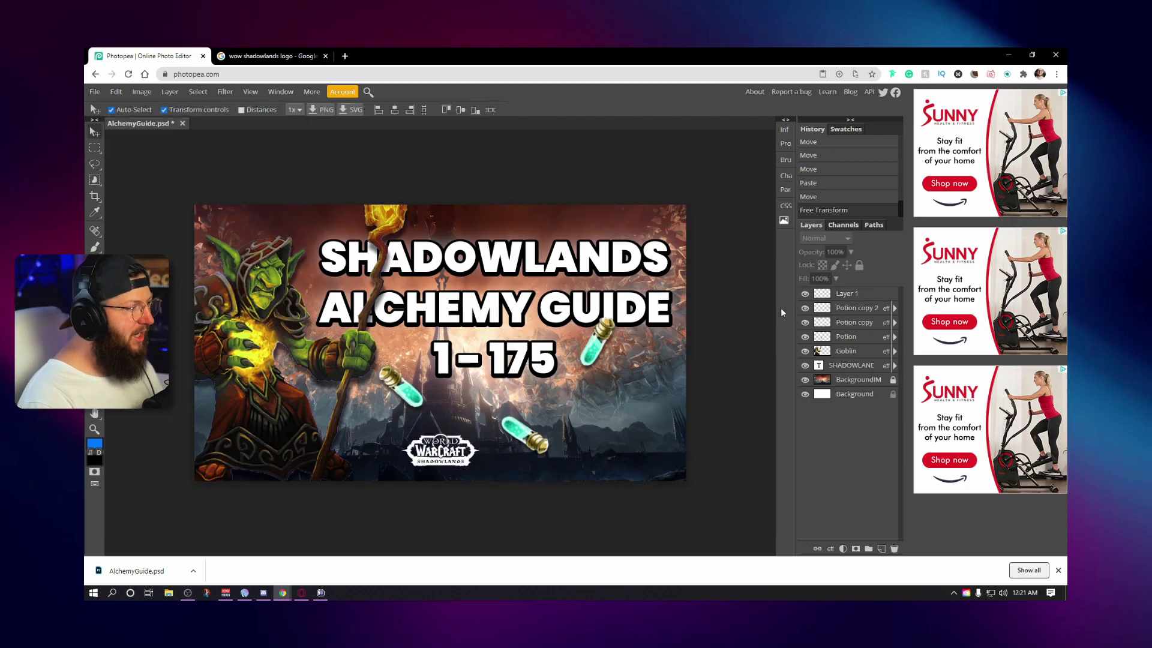
Step: Duplicate the SHADOWLANDS title text layer and open its Blending Options
left_click(857, 366)
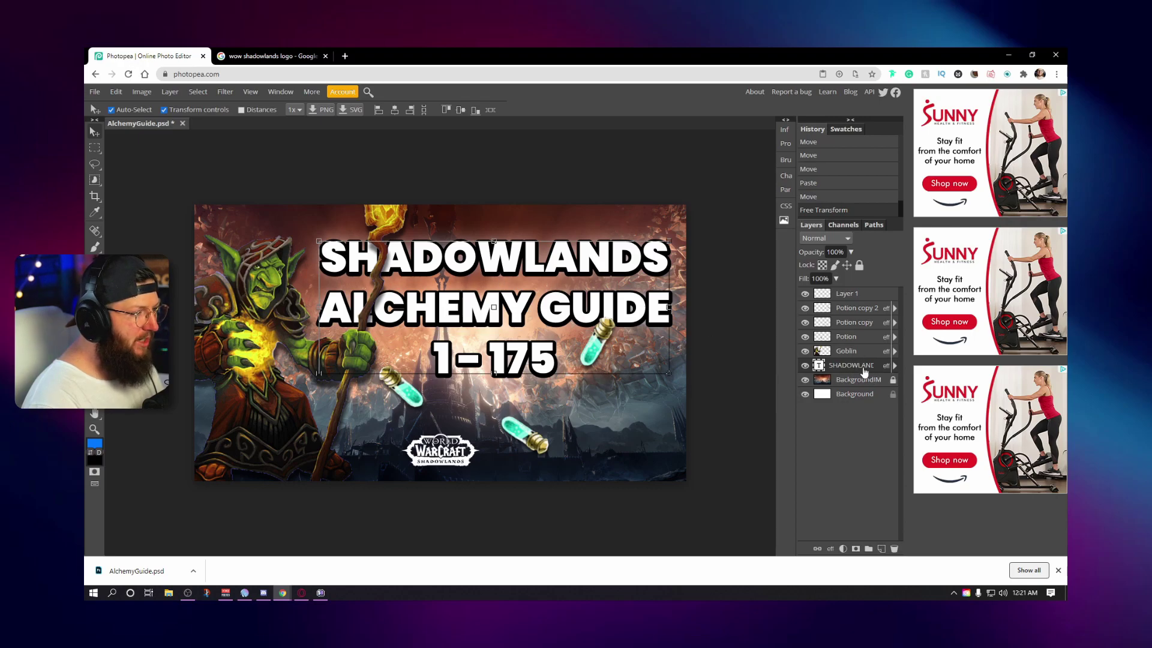
key("ctrl+j")
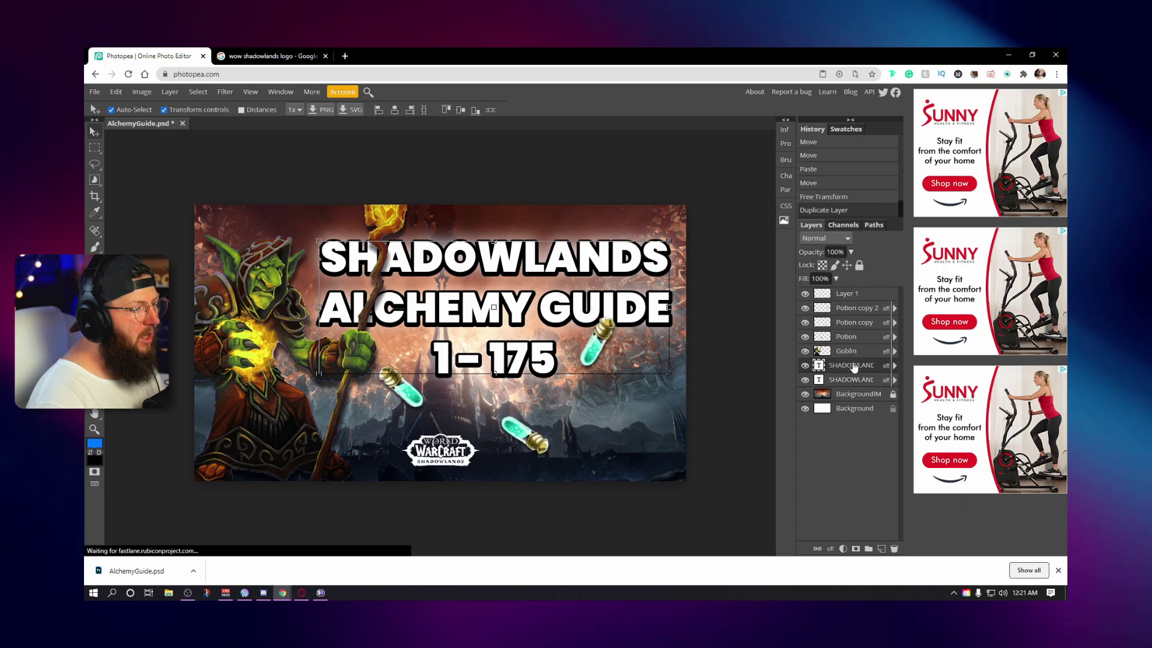
right_click(823, 368)
left_click(865, 261)
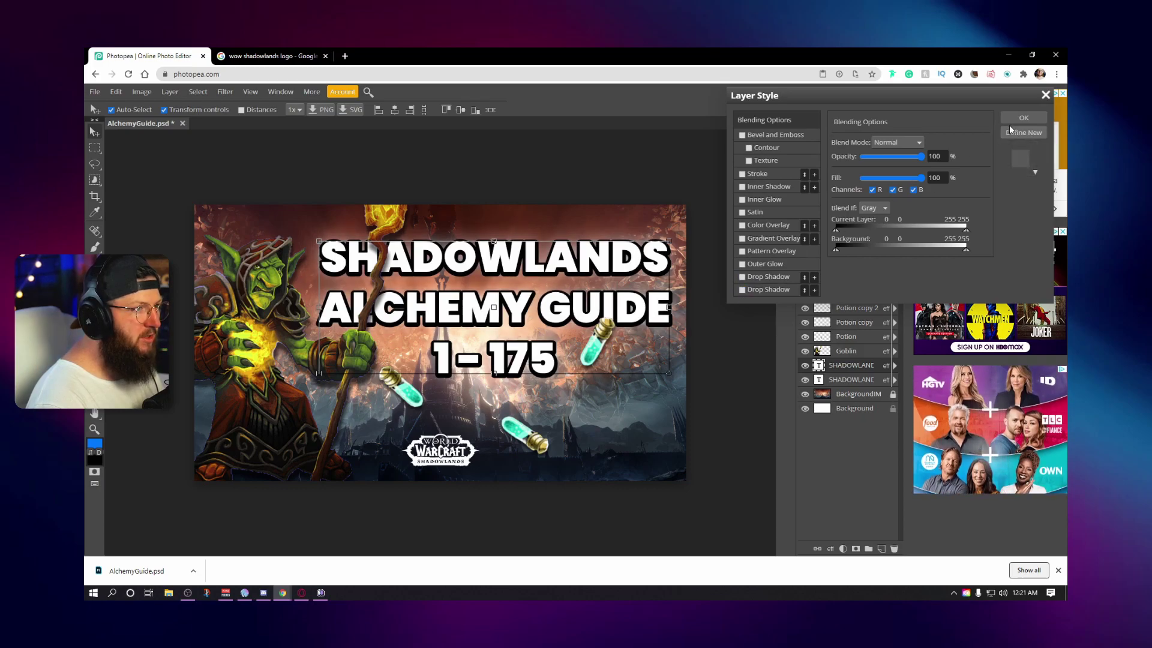
Step: Add a Gradient Overlay to the duplicate title and set its left stop to orange
left_click(777, 238)
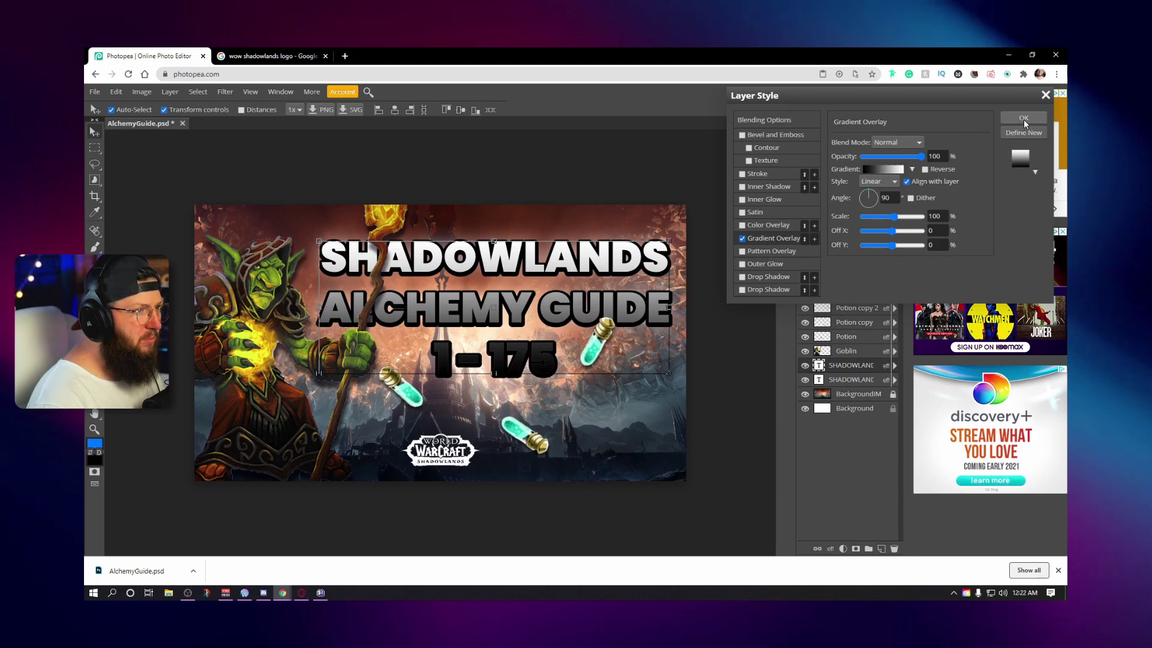
left_click(882, 170)
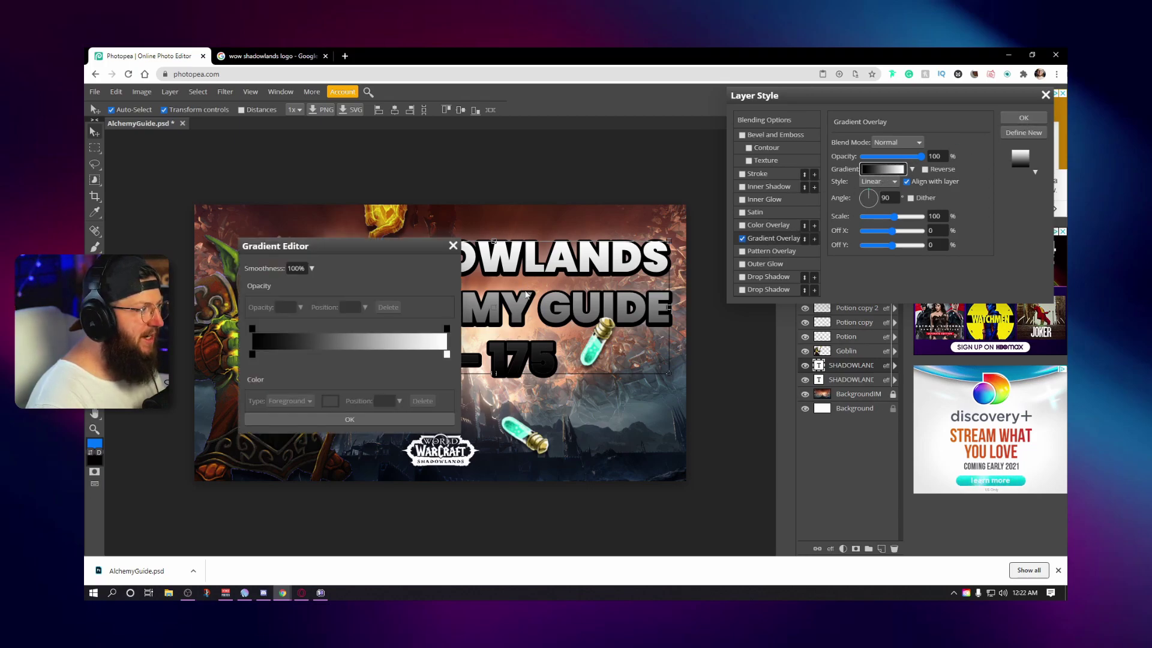
left_click_drag(394, 246, 886, 236)
double_click(744, 343)
left_click(459, 459)
left_click_drag(460, 462, 460, 469)
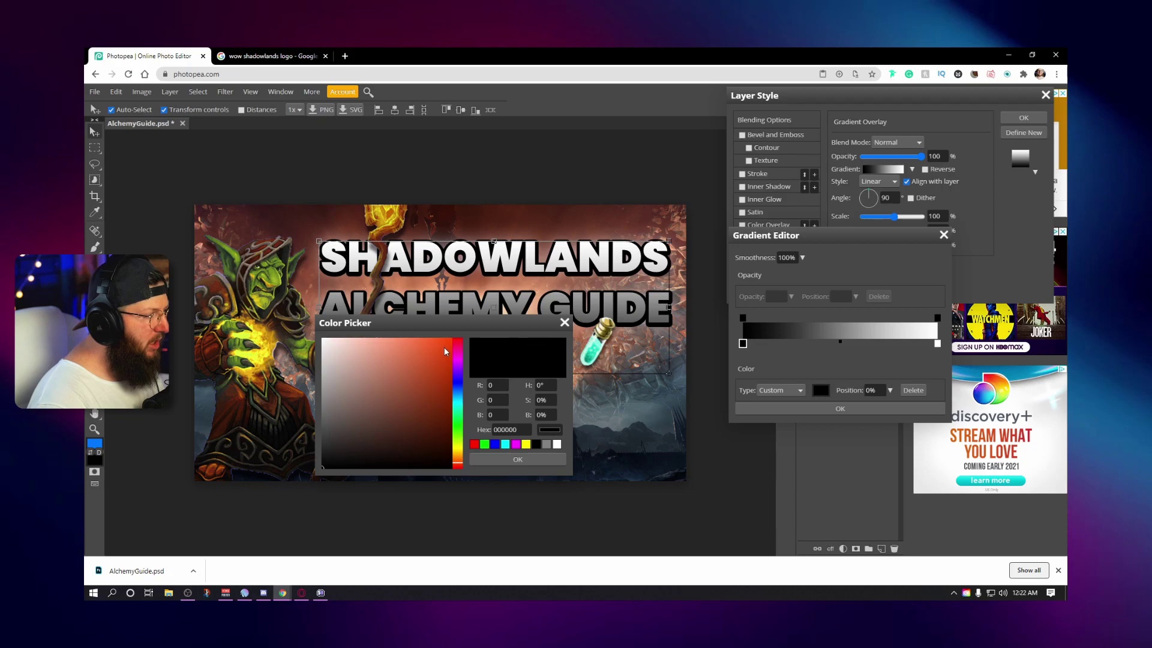
left_click_drag(444, 348, 453, 338)
left_click(457, 461)
left_click_drag(457, 460, 459, 460)
left_click(534, 460)
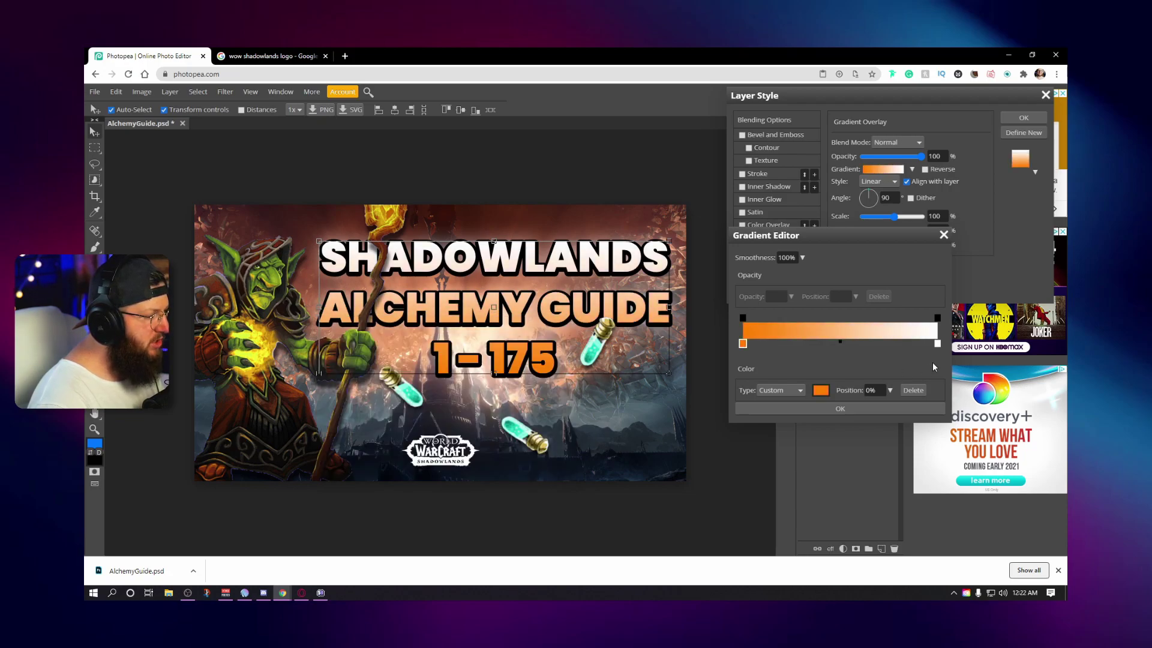
Step: Set the gradient's right stop to yellow-orange and apply the overlay
double_click(938, 345)
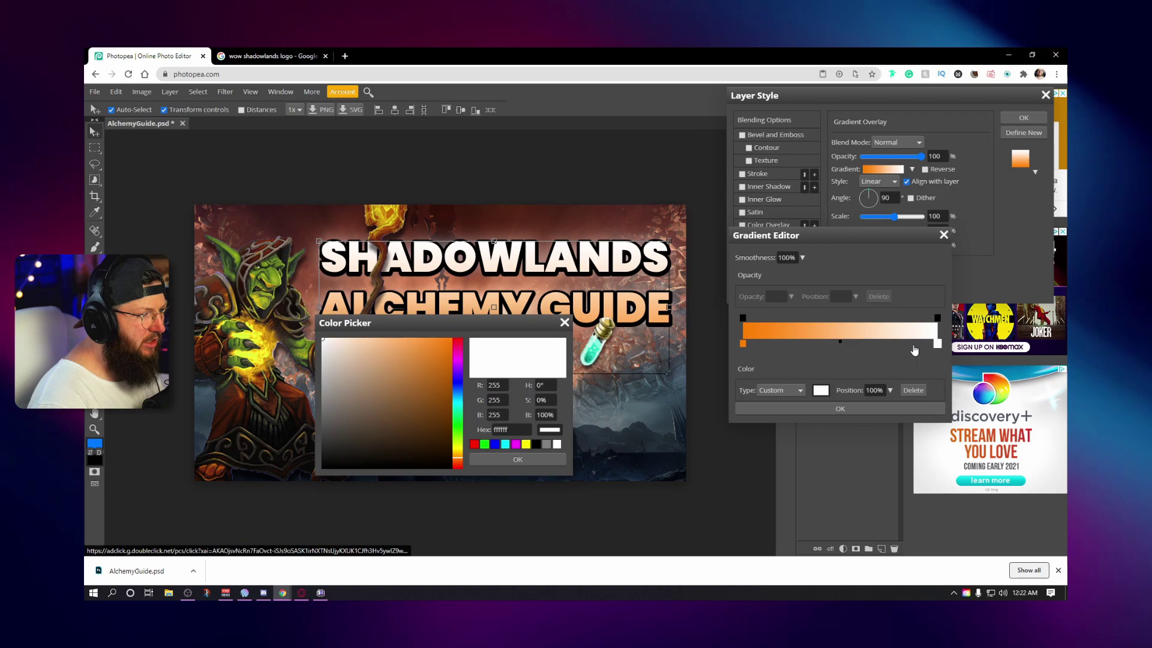
left_click(459, 451)
left_click(461, 344)
left_click(451, 339)
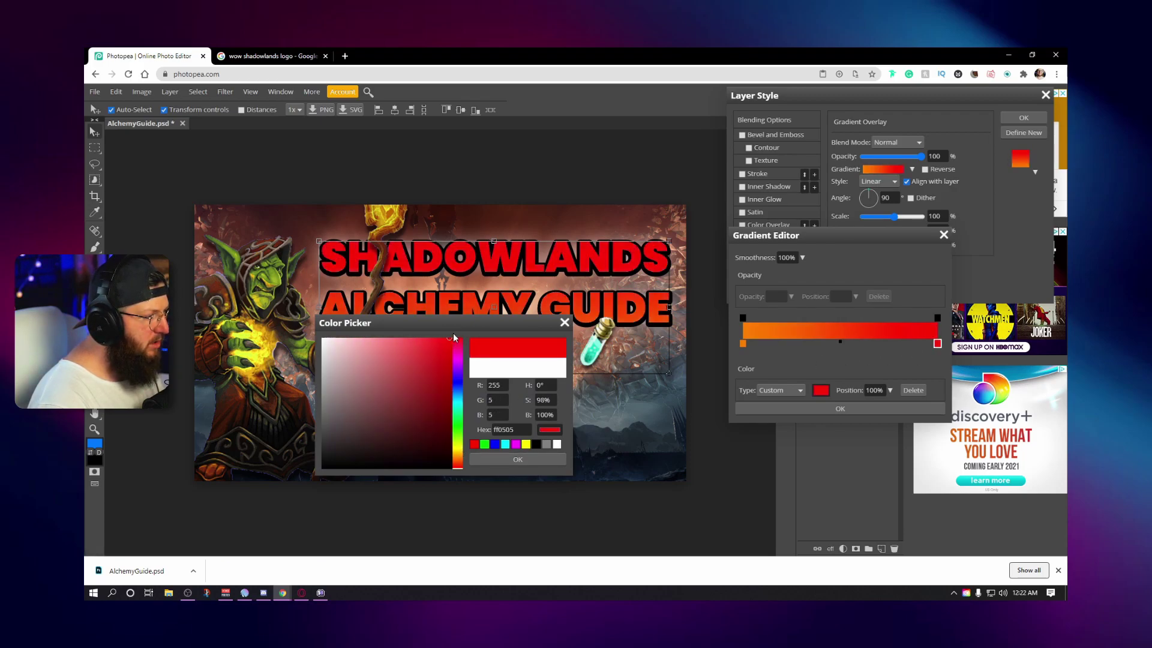
left_click(460, 462)
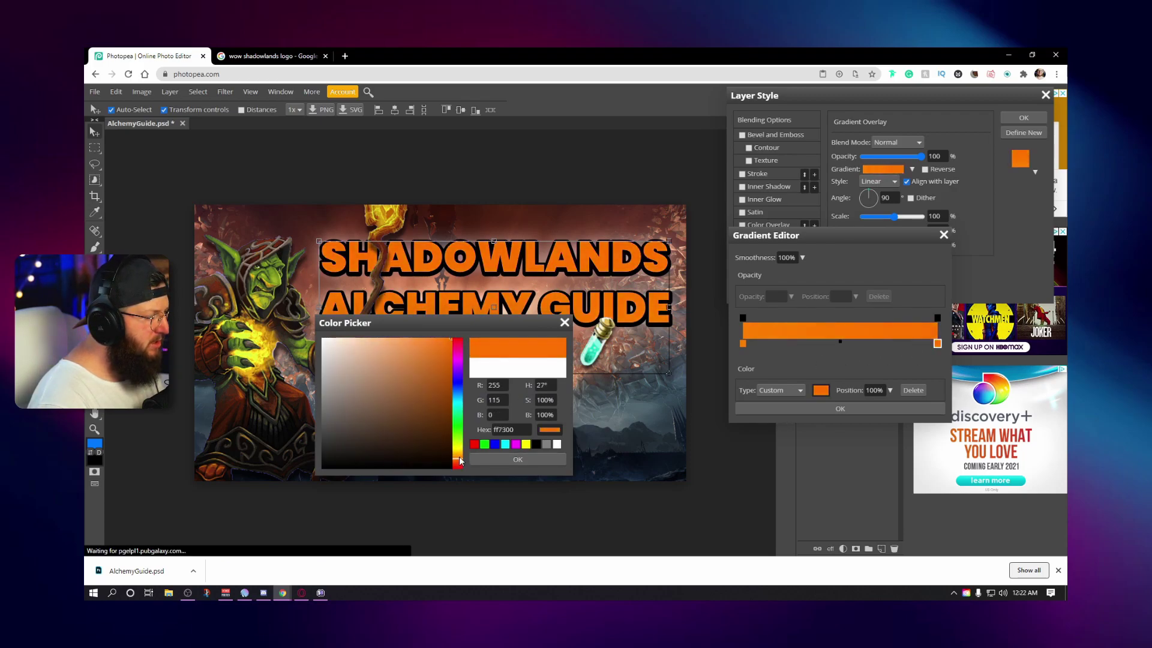
left_click(461, 457)
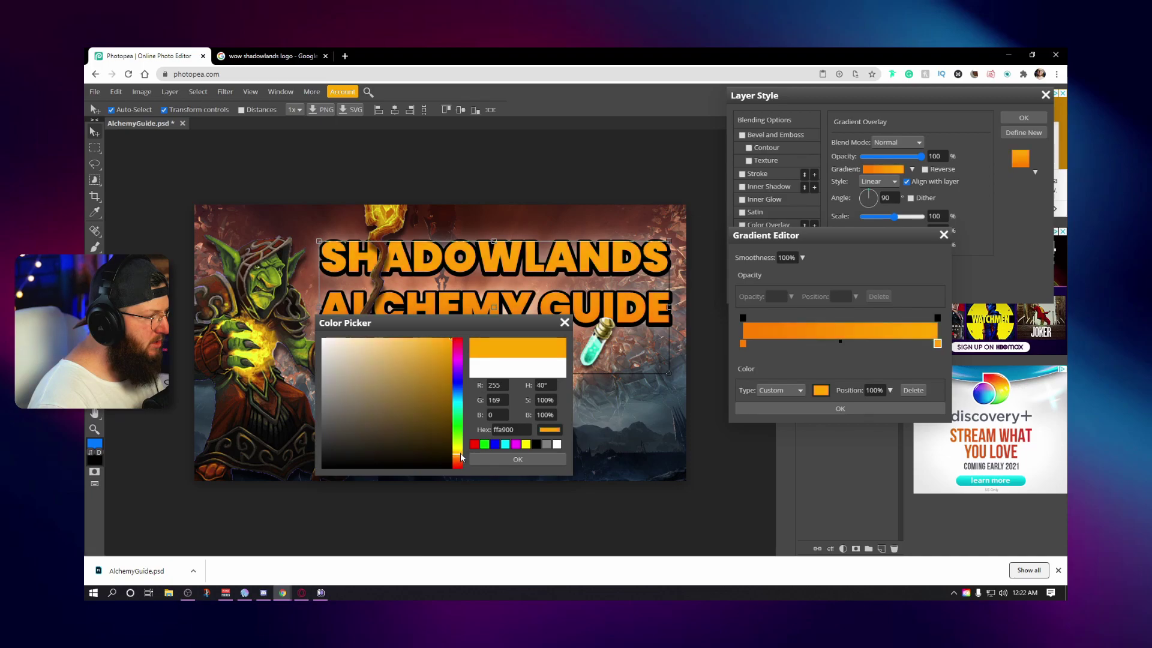
left_click(518, 462)
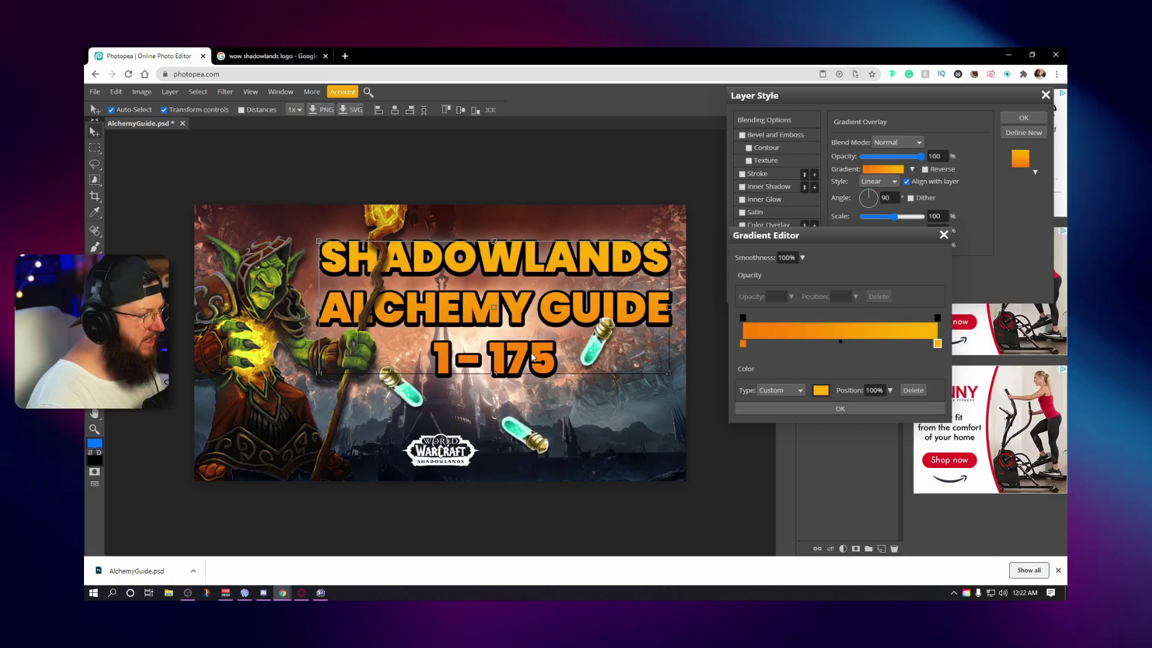
key("t")
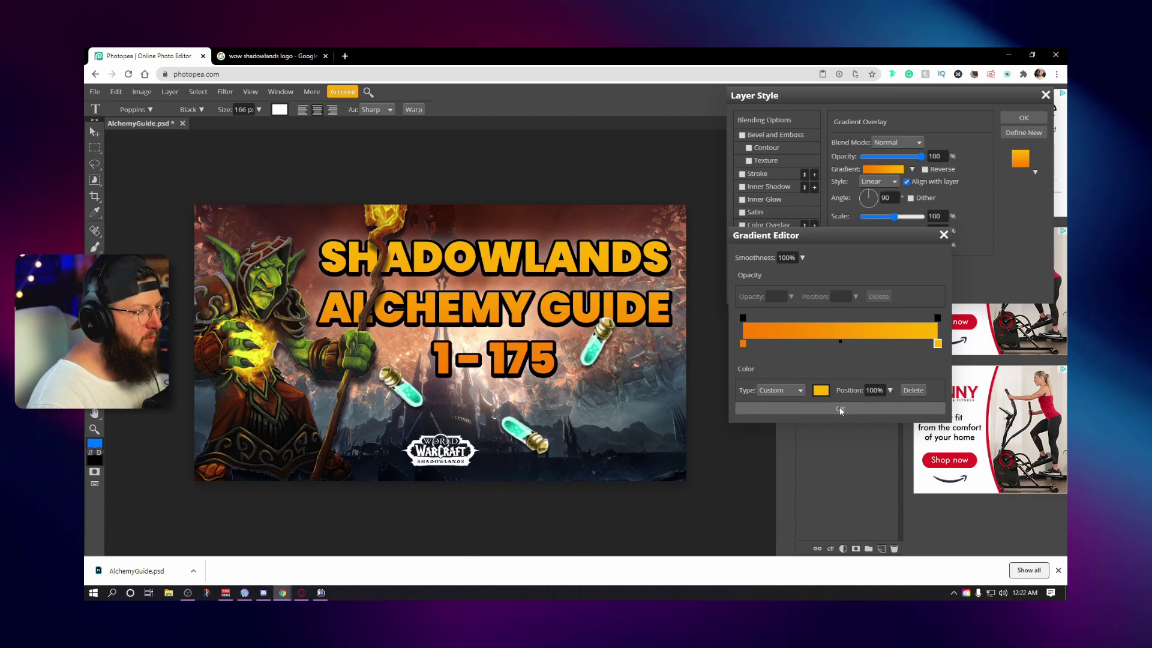
left_click(781, 409)
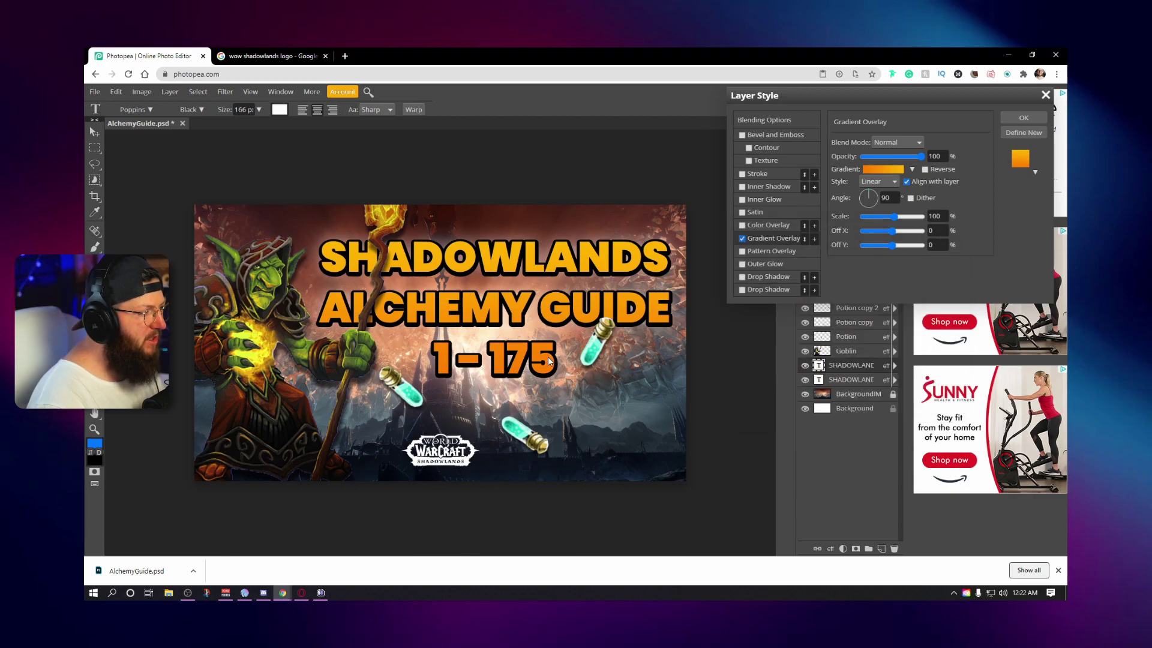
left_click(1024, 120)
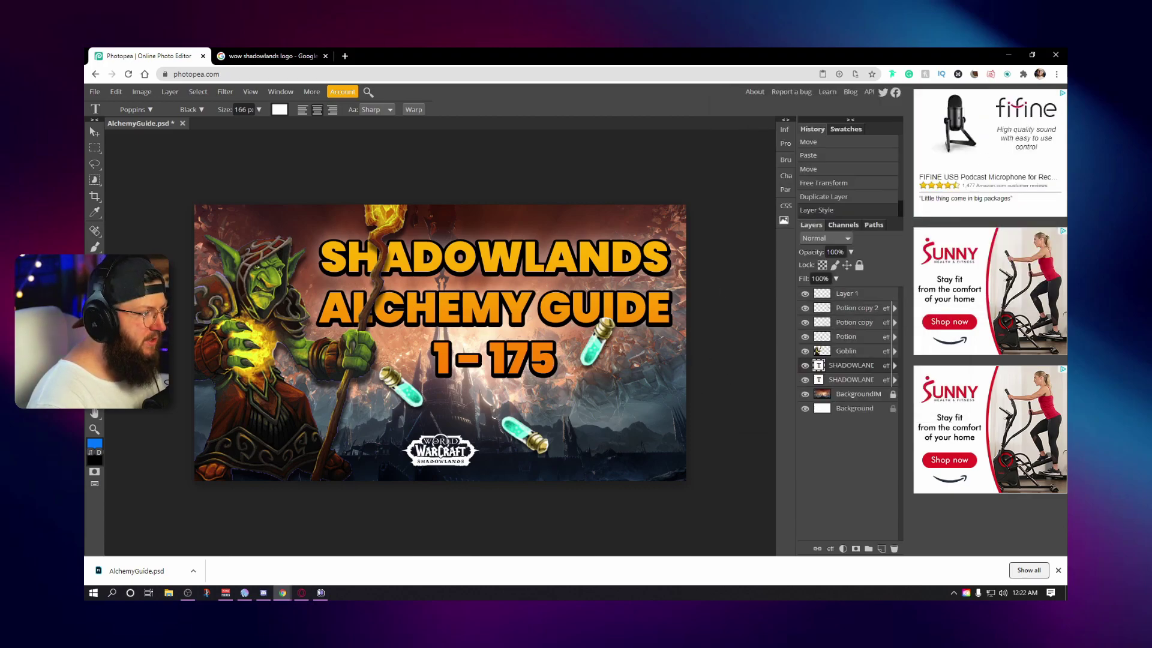
Step: Delete the ALCHEMY GUIDE and 1-175 lines from the duplicate so they show white
left_click_drag(547, 360, 306, 290)
left_click(306, 279)
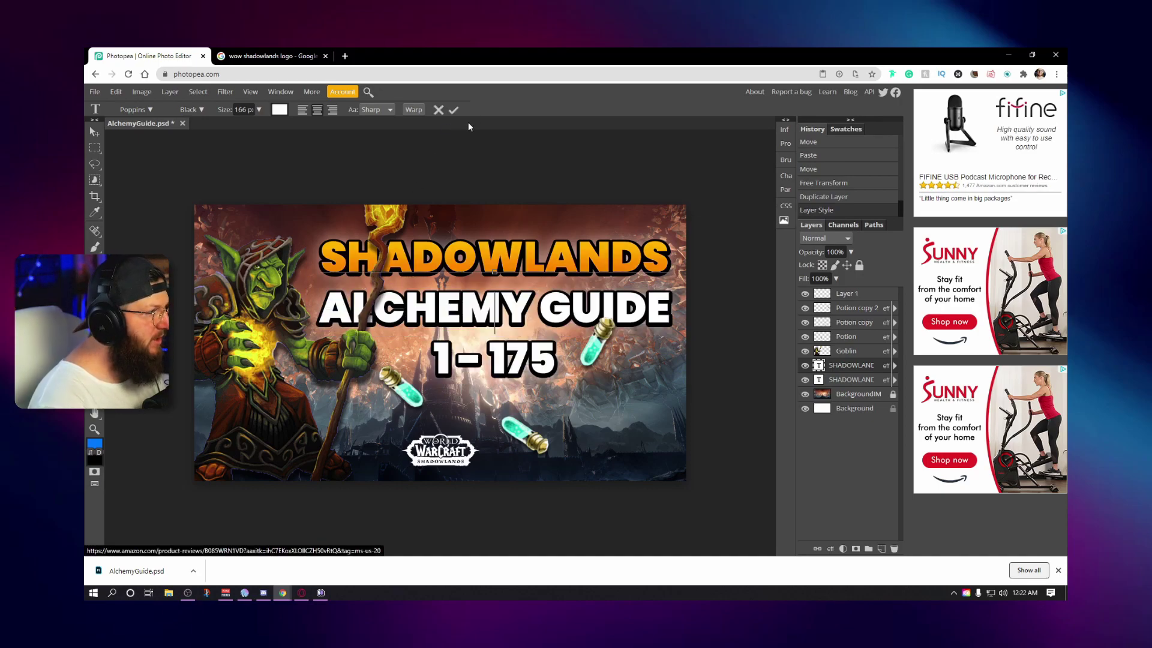
left_click(453, 110)
key("v")
left_click(743, 279)
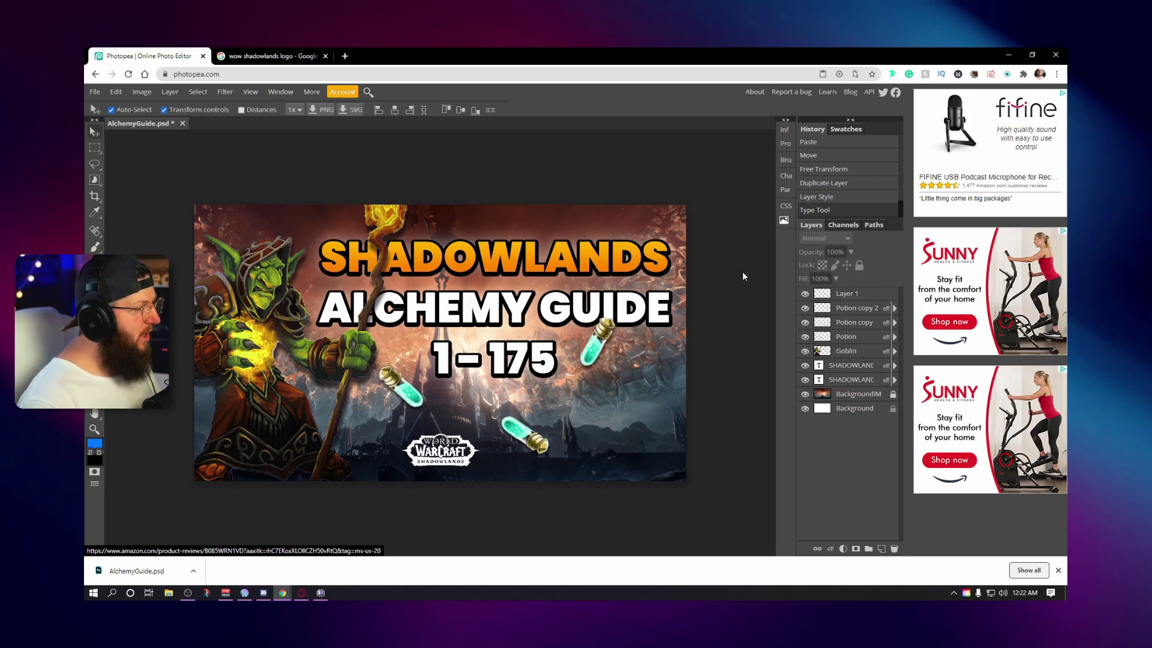
Step: Change the SHADOWLANDS gradient overlay's starting colour to a redder orange
left_click(840, 366)
right_click(840, 367)
left_click(873, 265)
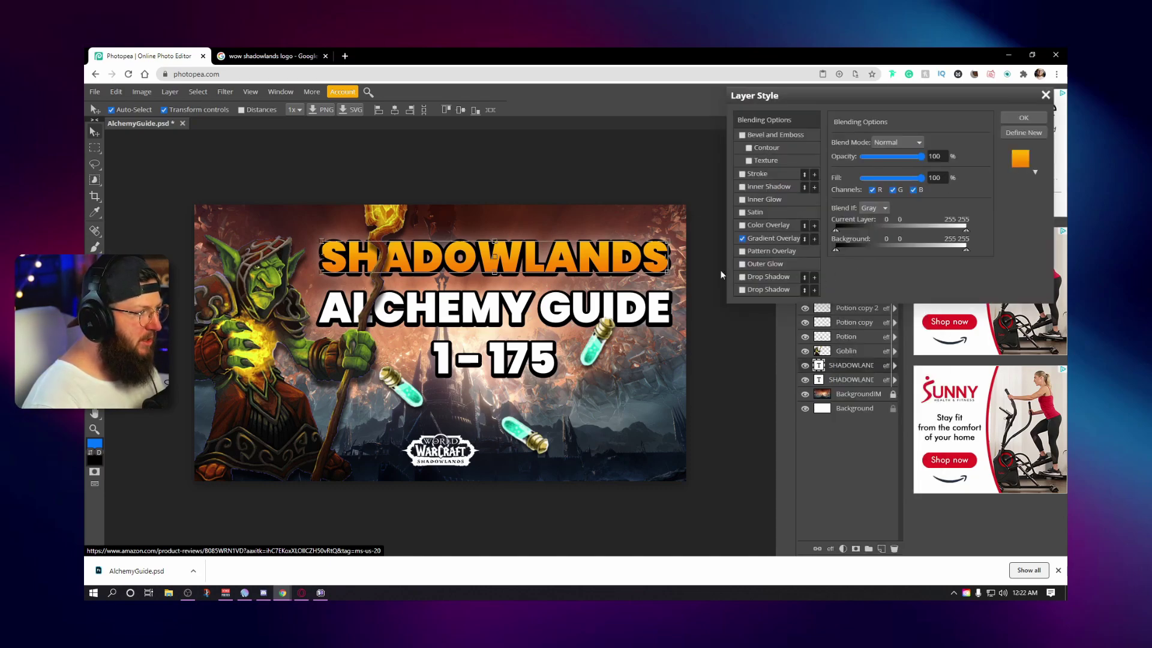
left_click(771, 238)
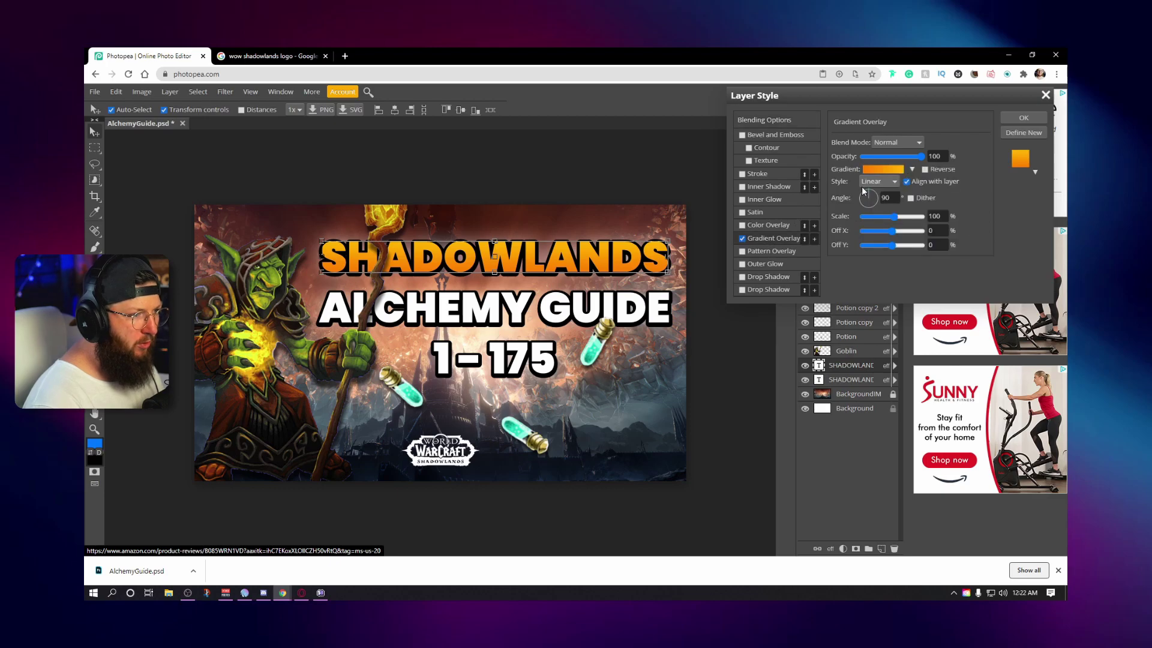
left_click(883, 170)
double_click(743, 343)
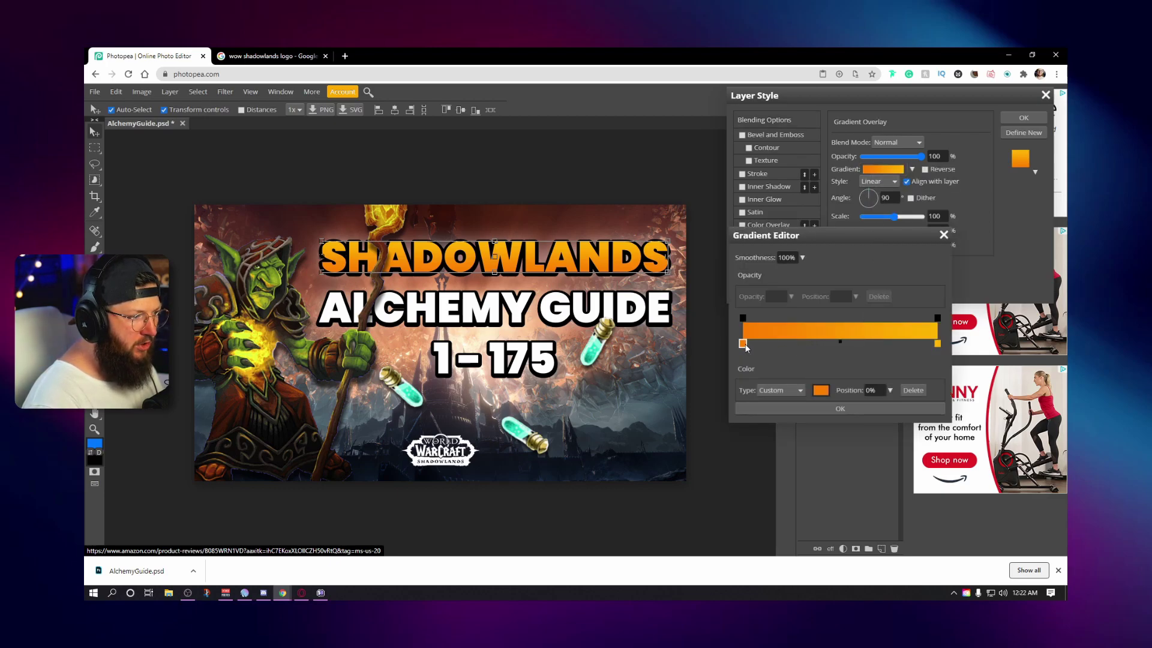
left_click_drag(459, 462, 459, 465)
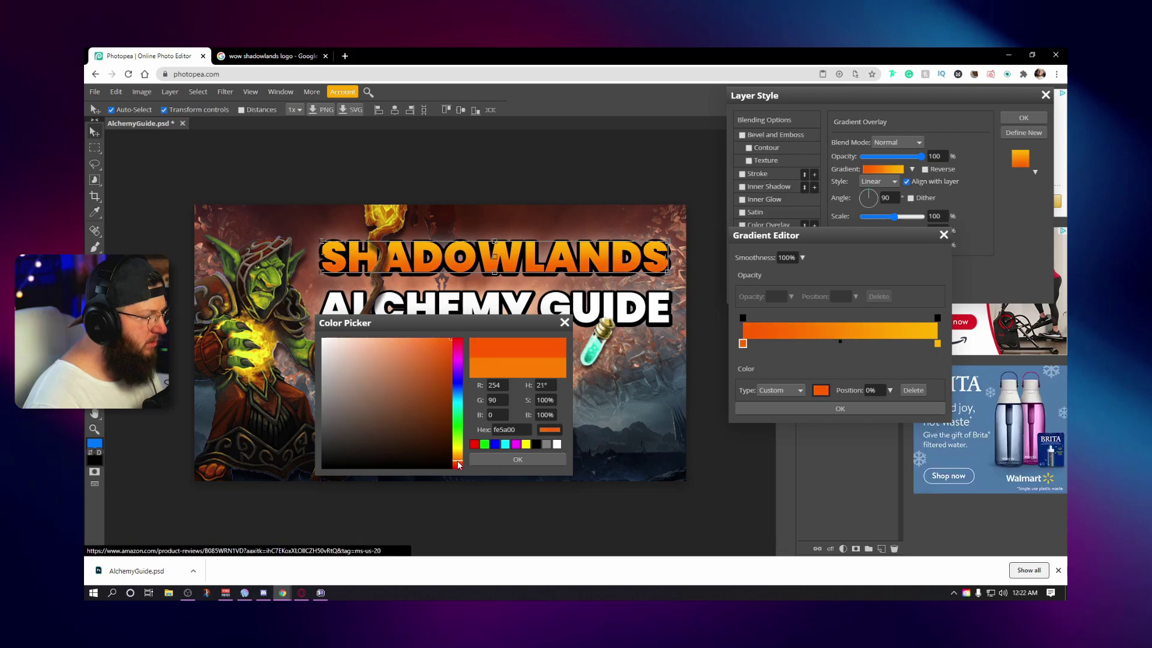
left_click(495, 460)
left_click(822, 408)
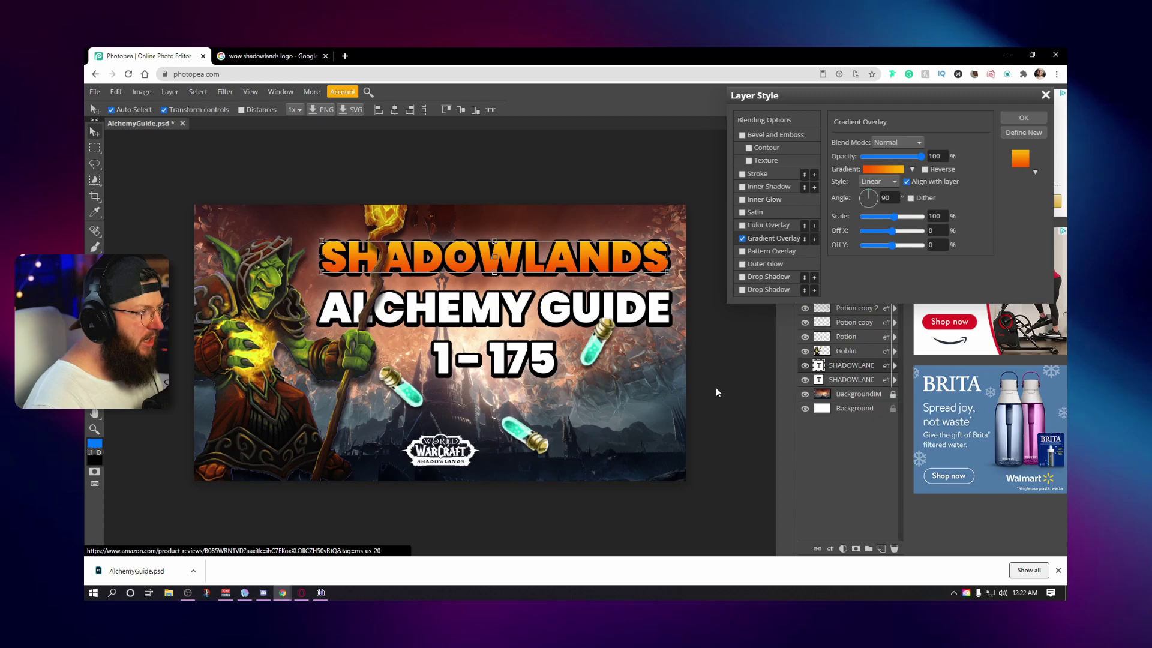
left_click(1022, 118)
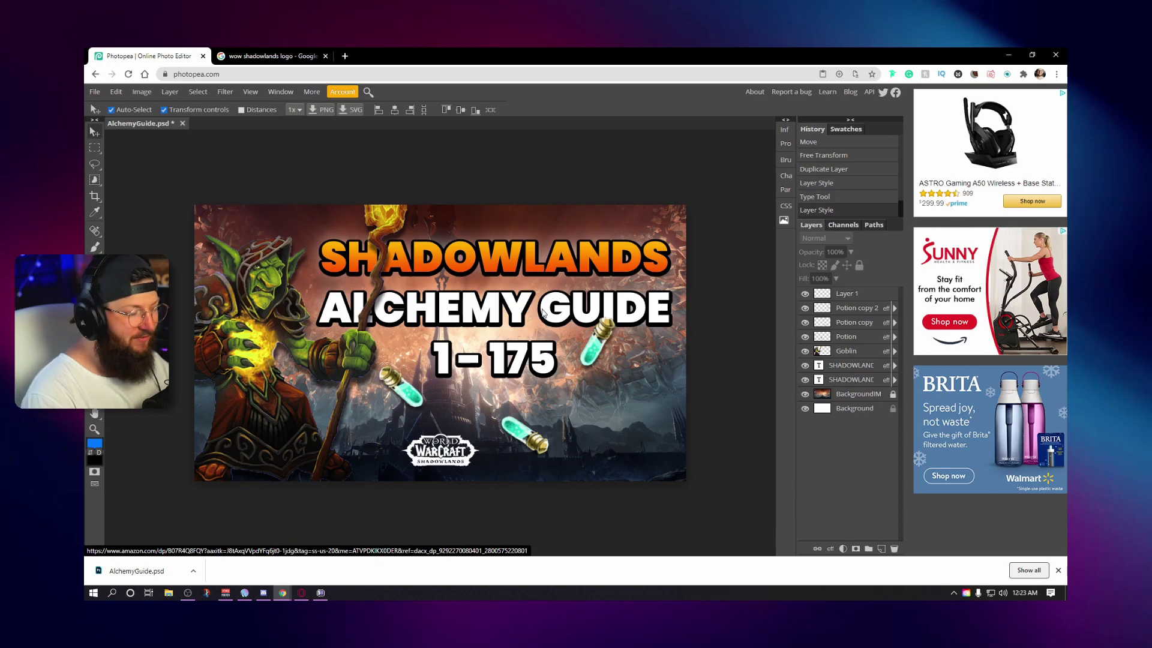
Step: Nudge the lower potion right, the right potion up-right, and the left potion down
left_click_drag(523, 434, 553, 443)
left_click_drag(597, 345, 630, 339)
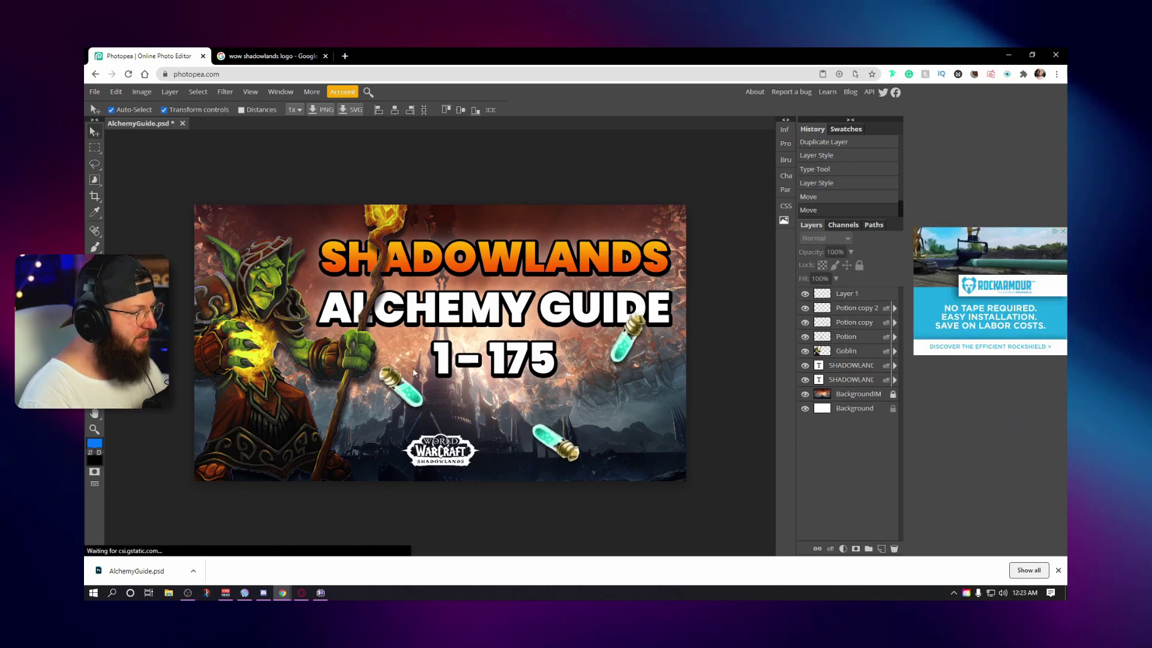
mouse_move(405, 396)
left_mouse_down()
mouse_move(367, 407)
mouse_move(412, 409)
left_mouse_up()
left_click(706, 444)
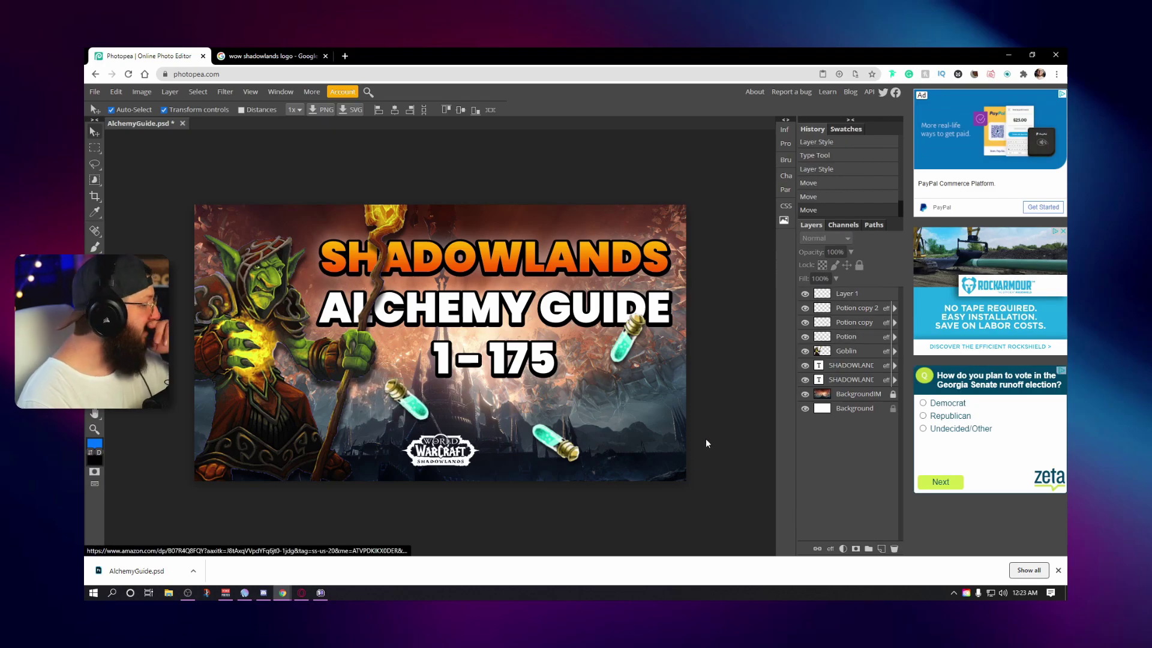